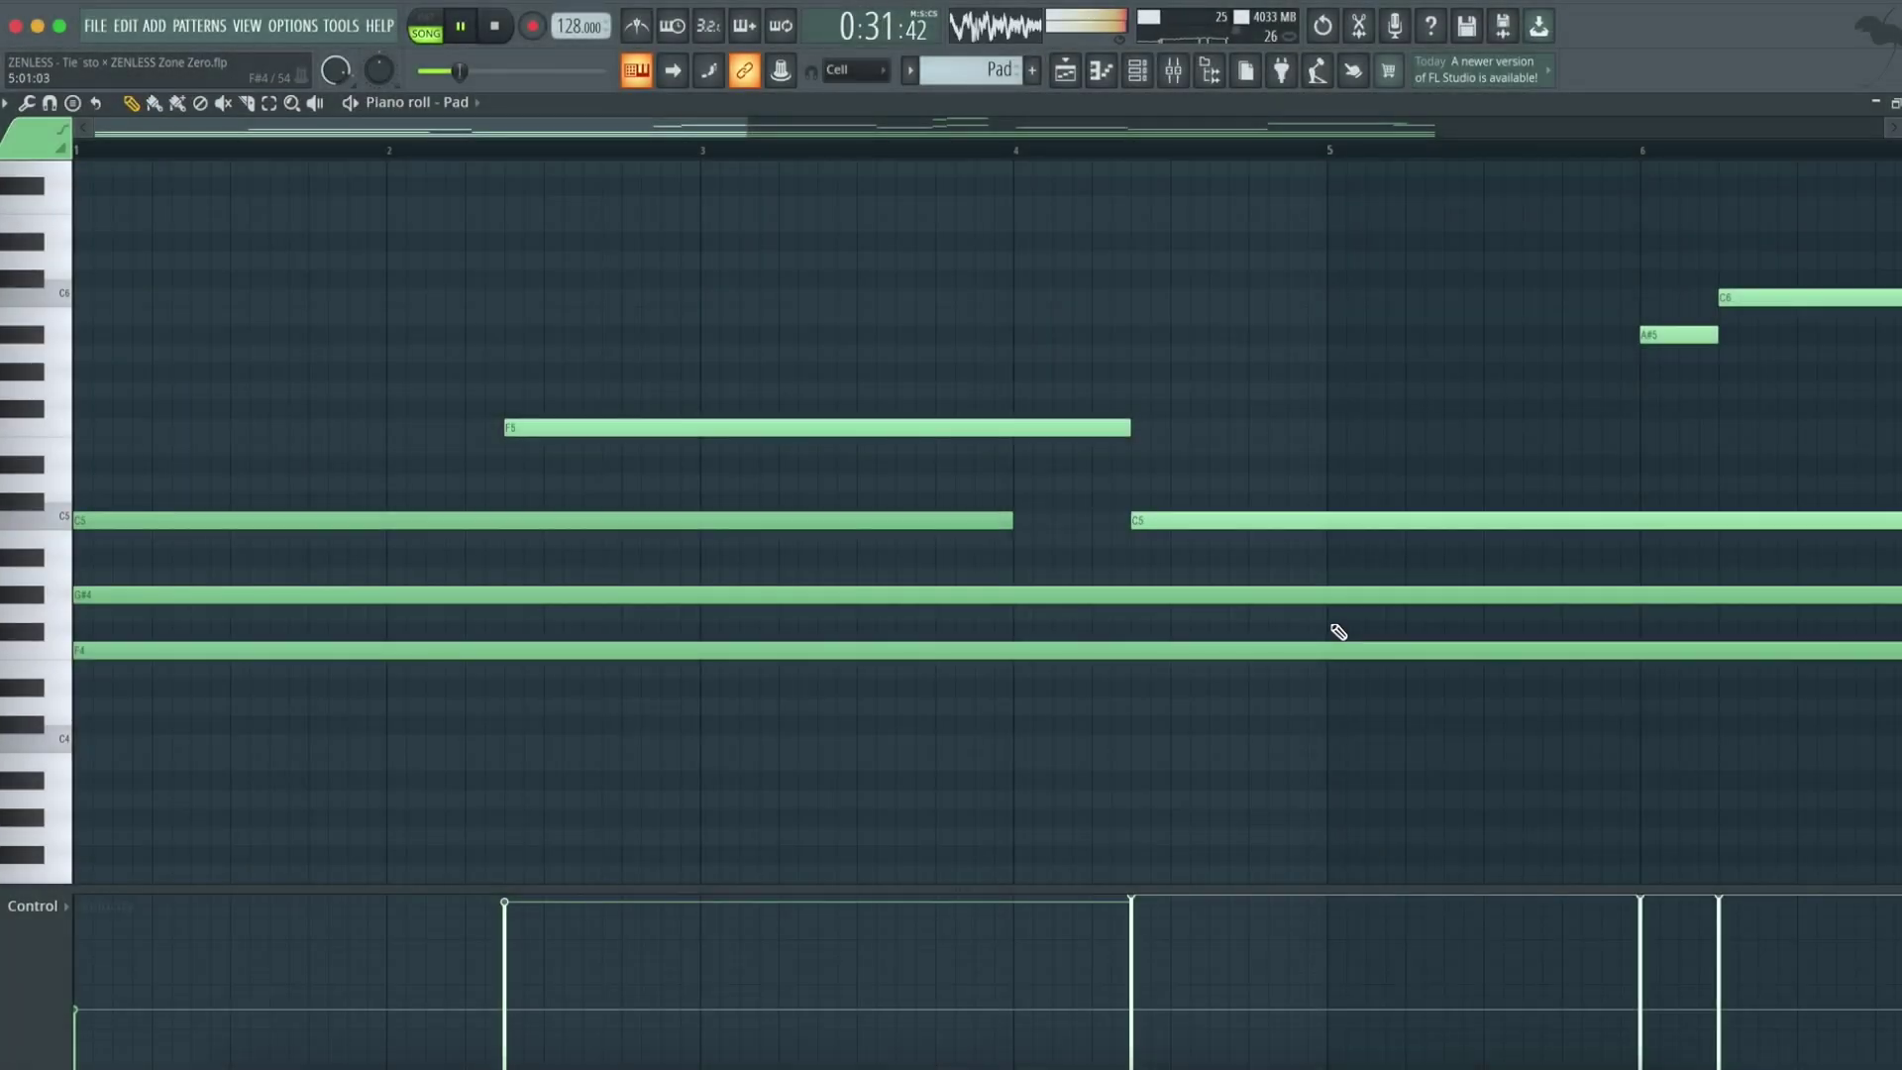
pyautogui.scroll(-5, 1338, 632)
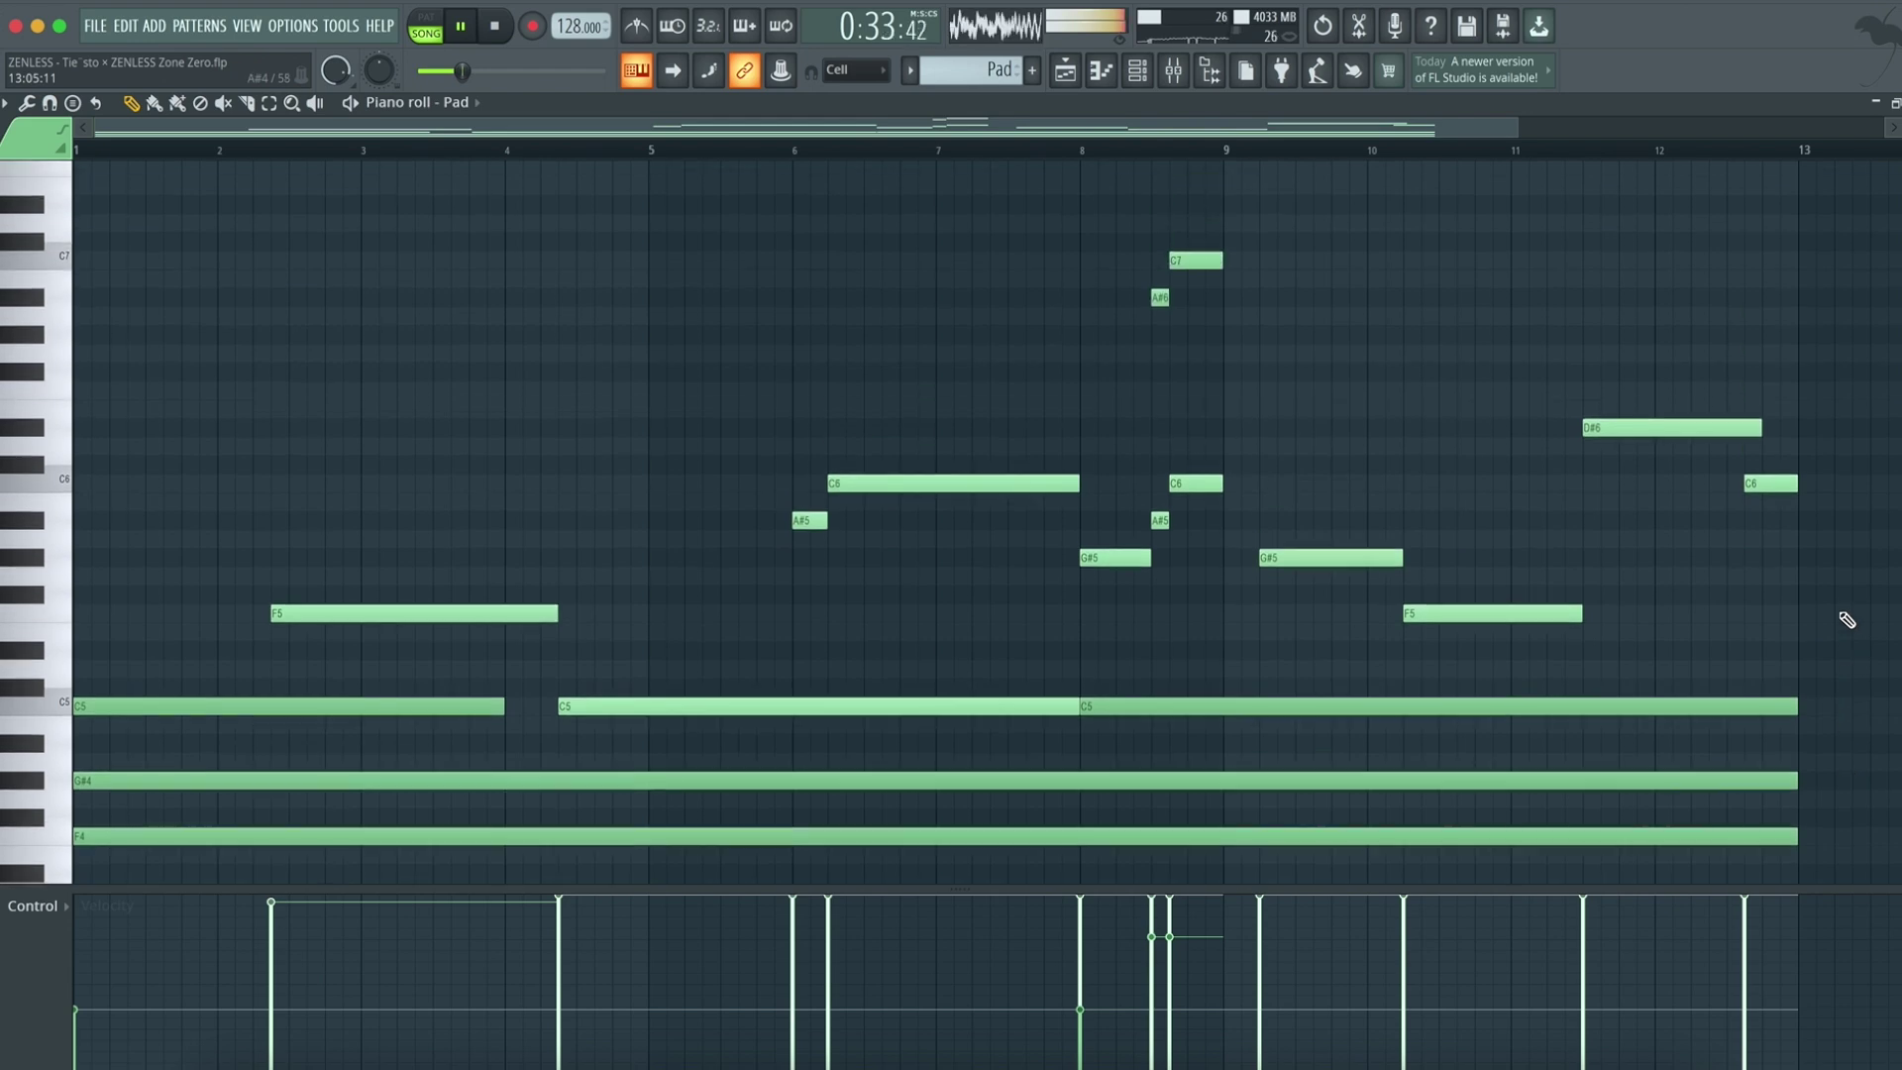
# Step: Close the Pad notes, then review the Lead Heavy and Lead Zero patterns
pyautogui.press('F7')
pyautogui.scroll(-5, 951, 596)
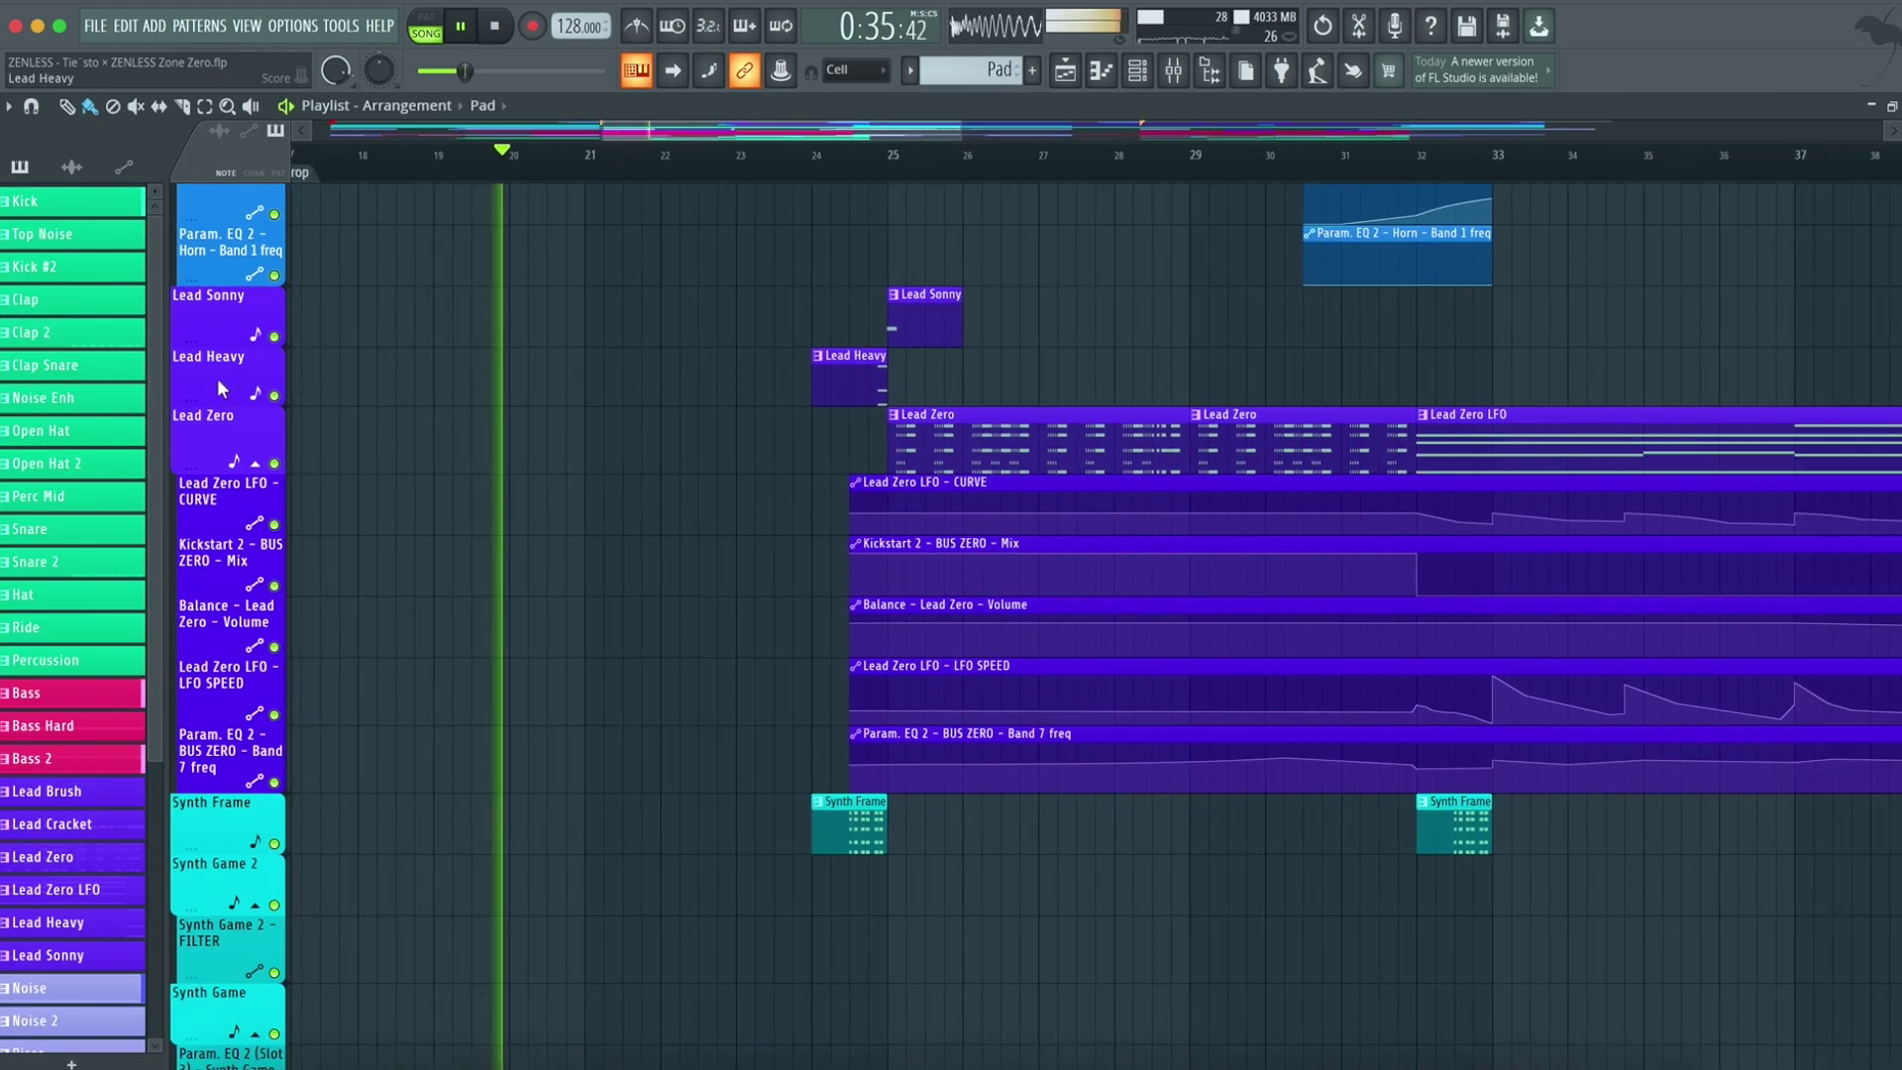
pyautogui.doubleClick(620, 1069)
pyautogui.scroll(5, 164, 627)
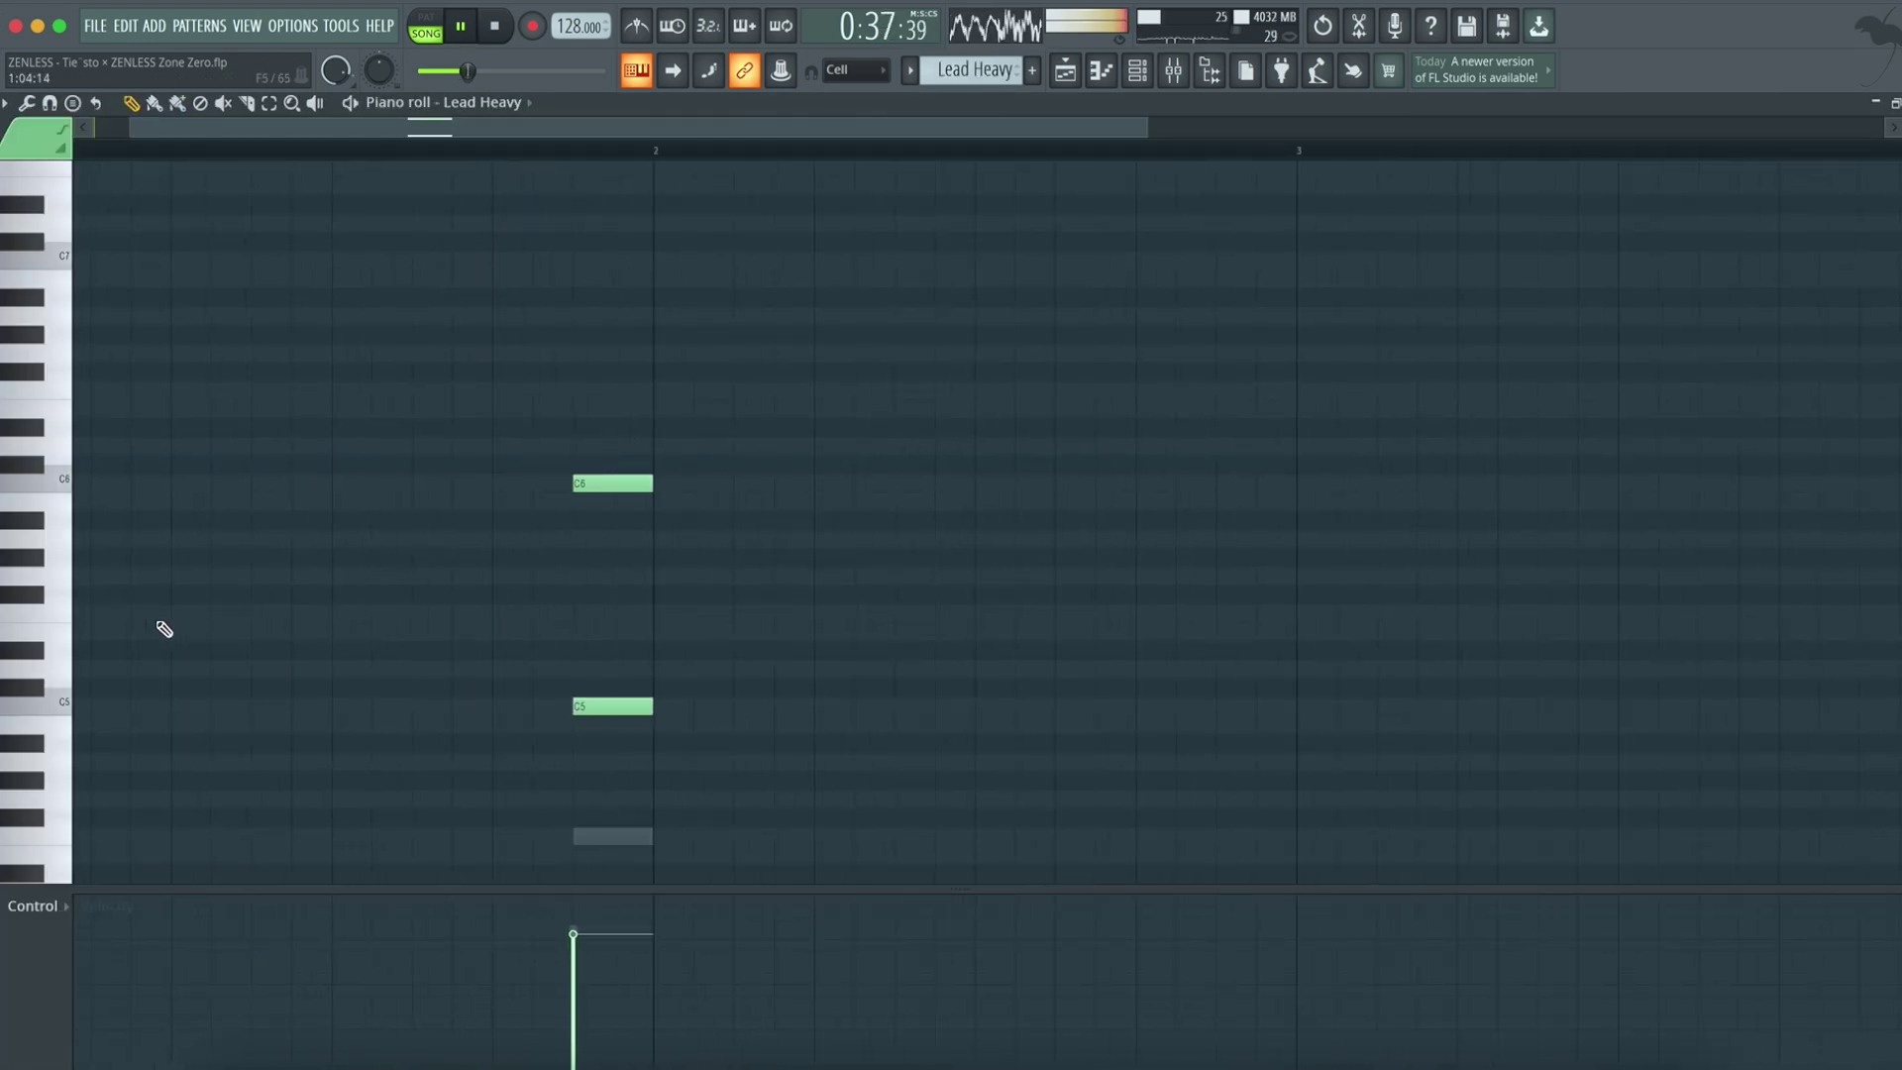
pyautogui.press('F7')
pyautogui.doubleClick(203, 440)
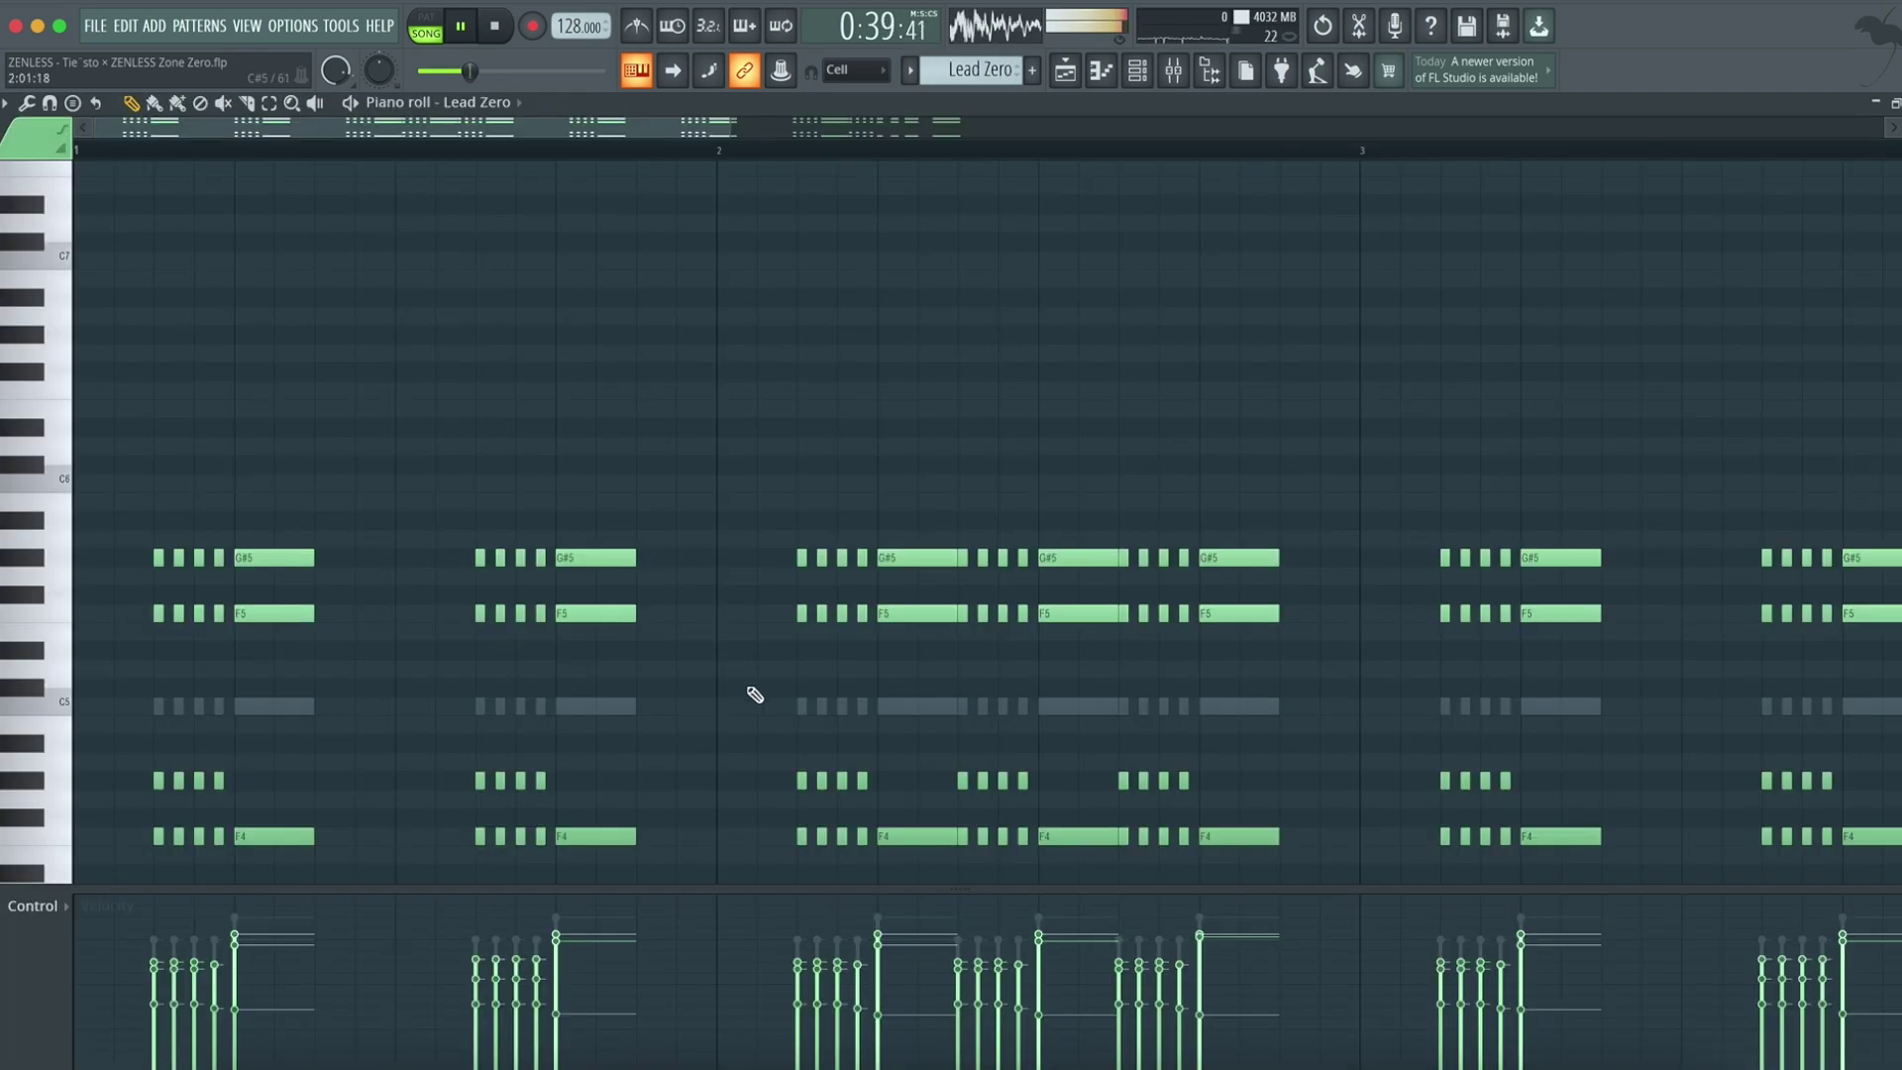
pyautogui.scroll(-2, 753, 693)
pyautogui.scroll(-3, 753, 693)
pyautogui.press('F7')
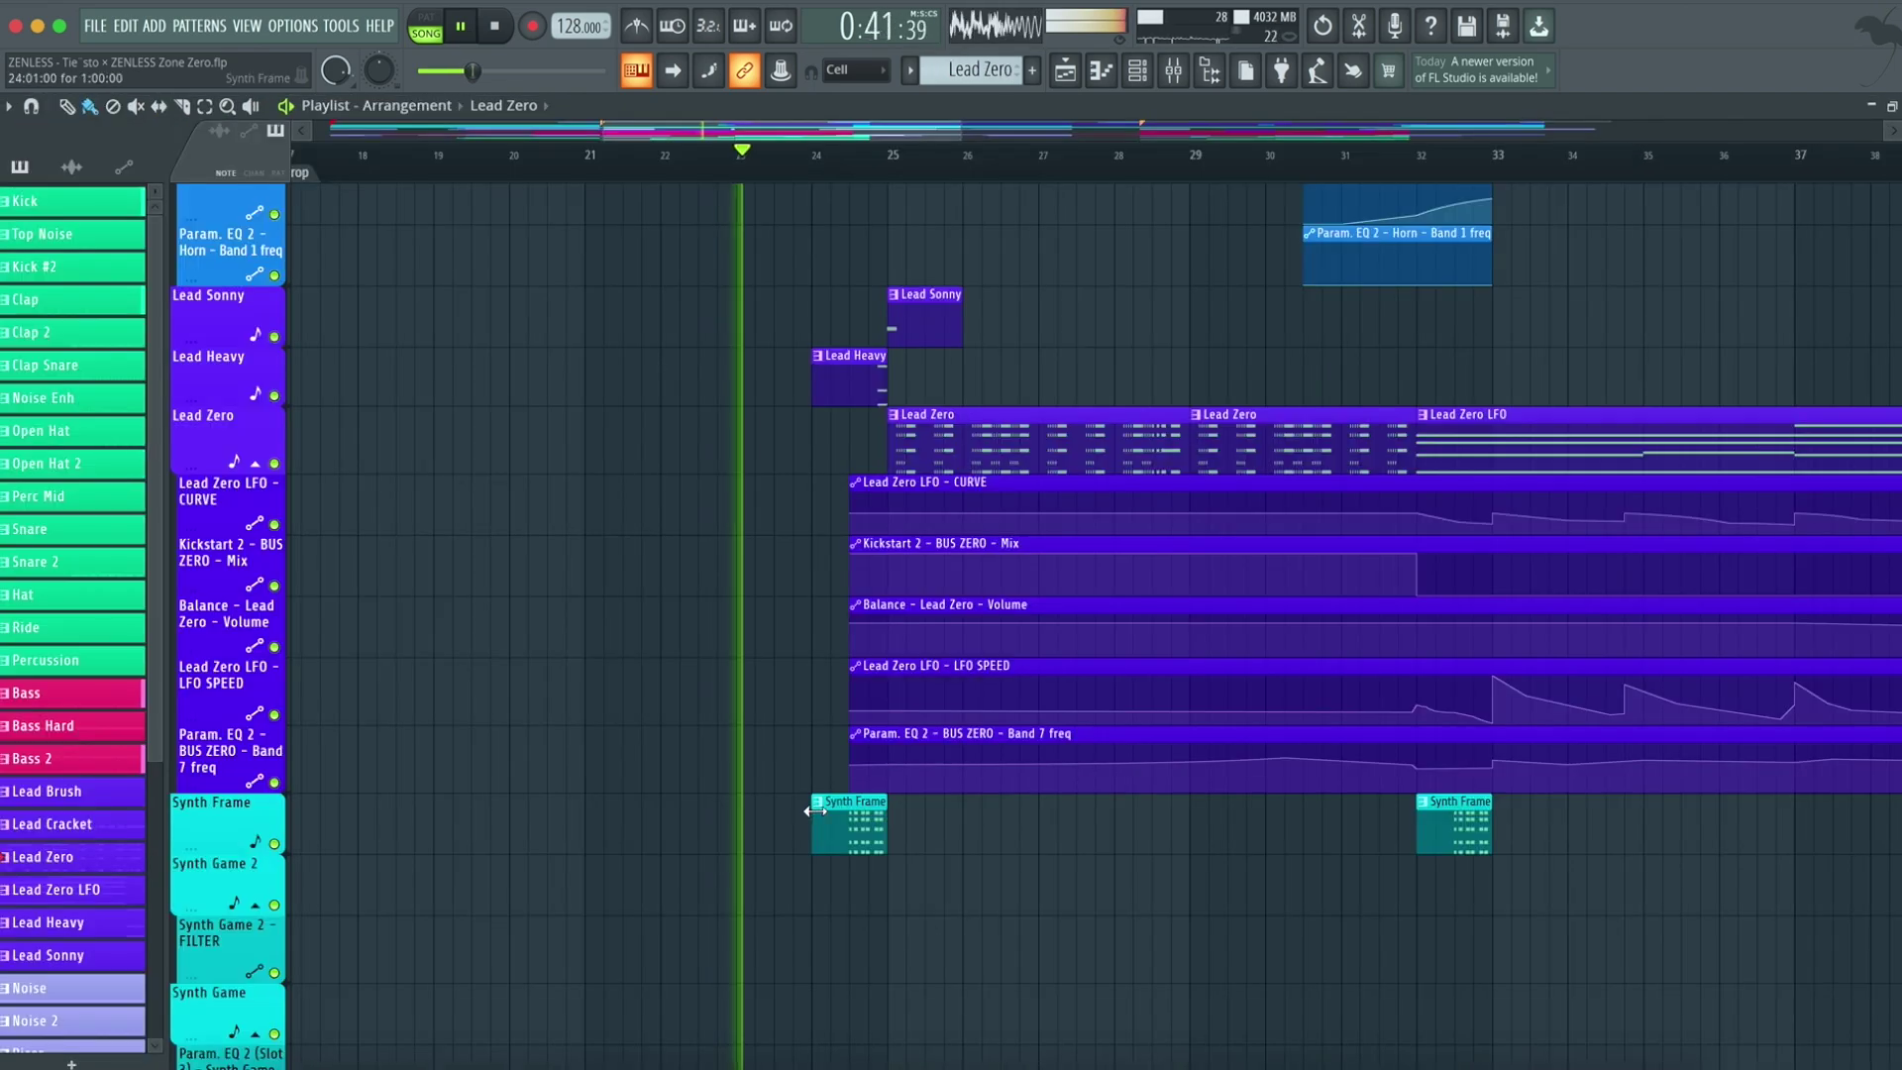
pyautogui.scroll(-5, 714, 773)
pyautogui.scroll(-3, 715, 774)
# Step: Review the Synth Frame and Synth Vox patterns in the Piano roll
pyautogui.doubleClick(211, 276)
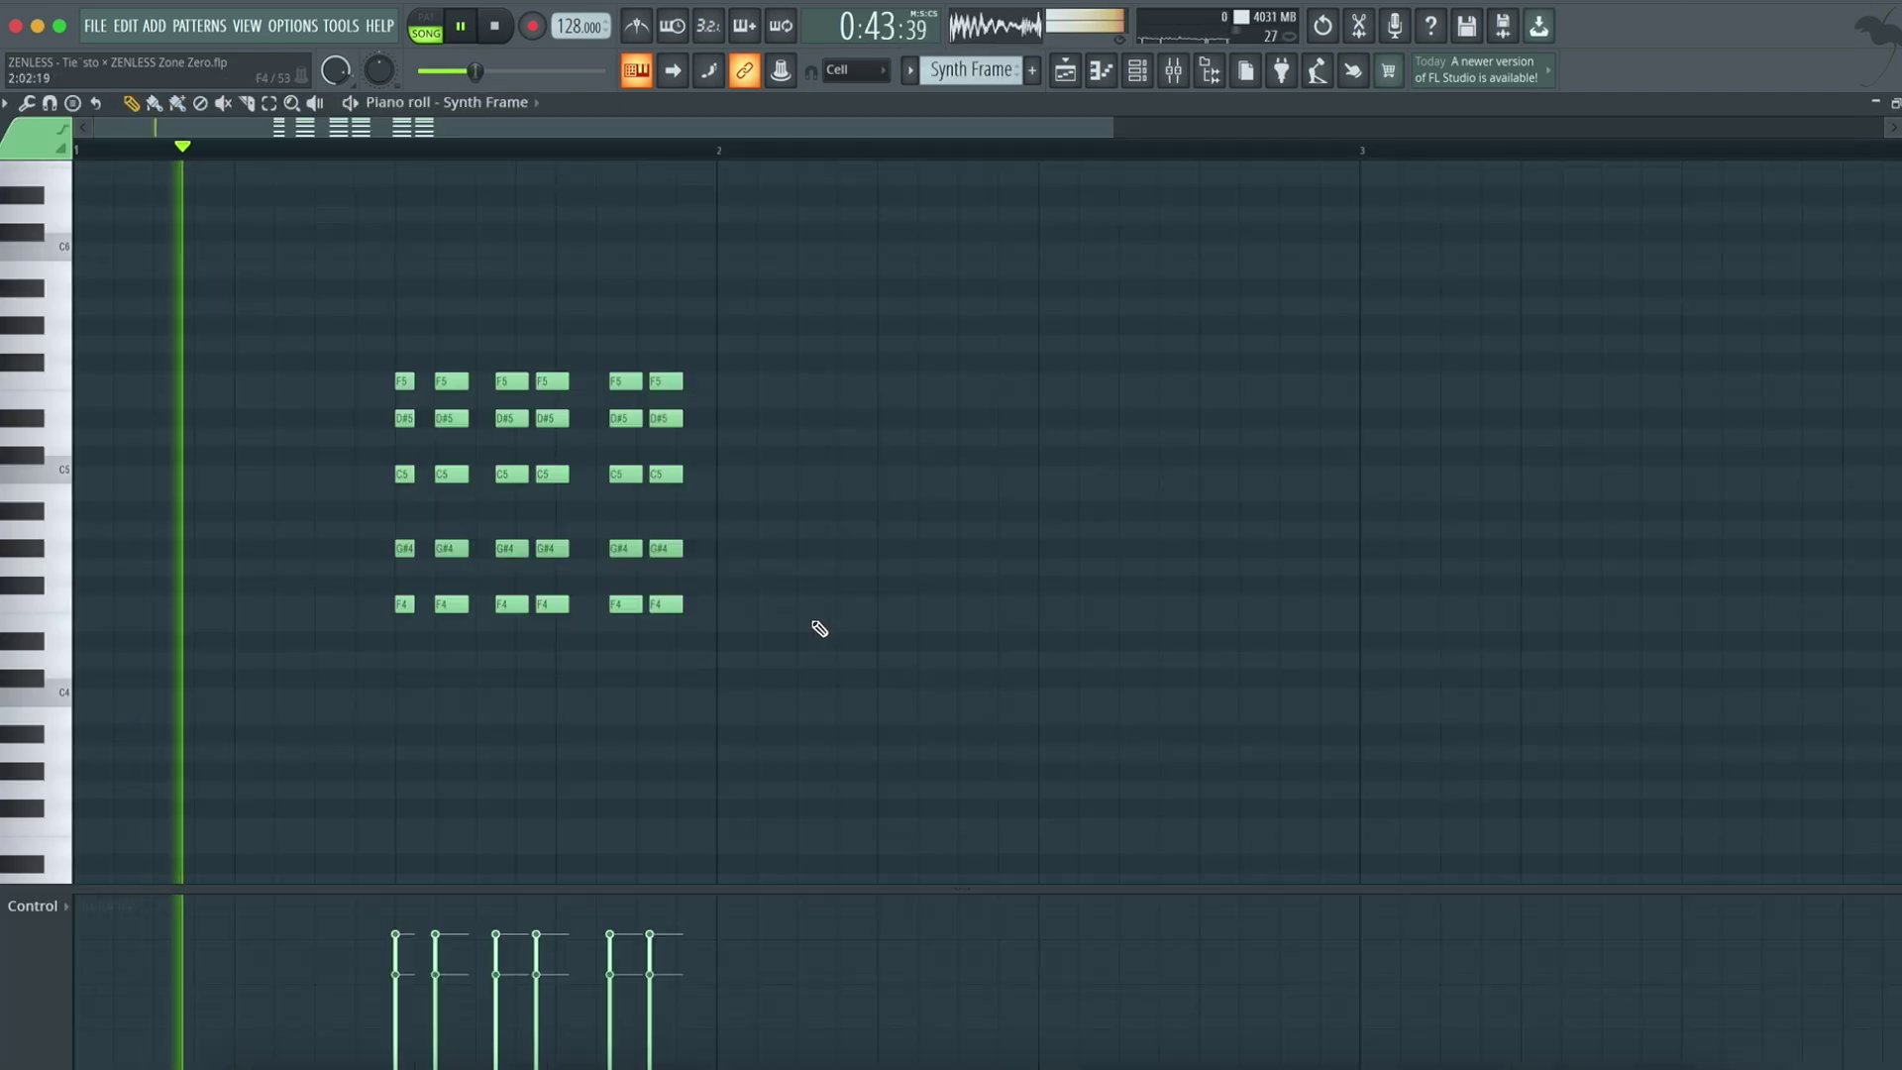
pyautogui.press('F5')
pyautogui.doubleClick(202, 564)
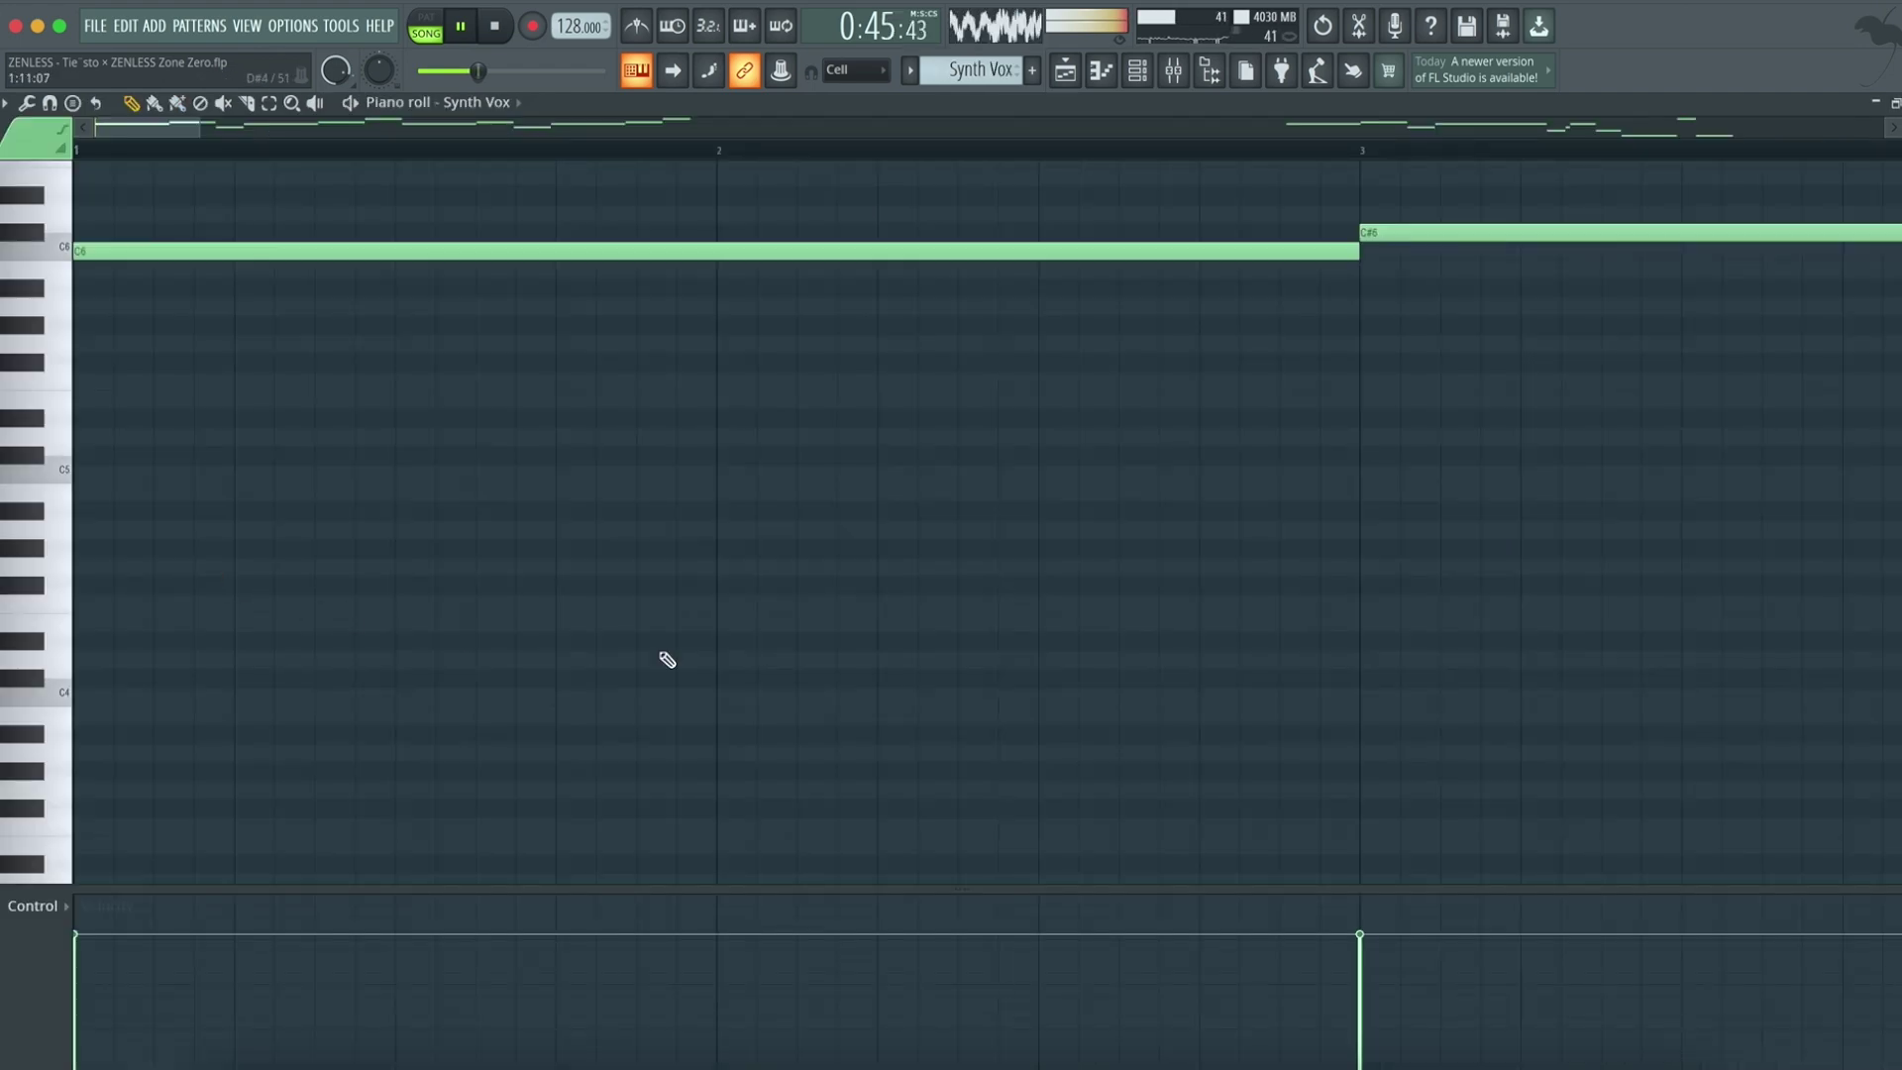
pyautogui.scroll(3, 1046, 721)
pyautogui.scroll(3, 1046, 722)
pyautogui.scroll(-2, 1047, 720)
pyautogui.scroll(-3, 1331, 718)
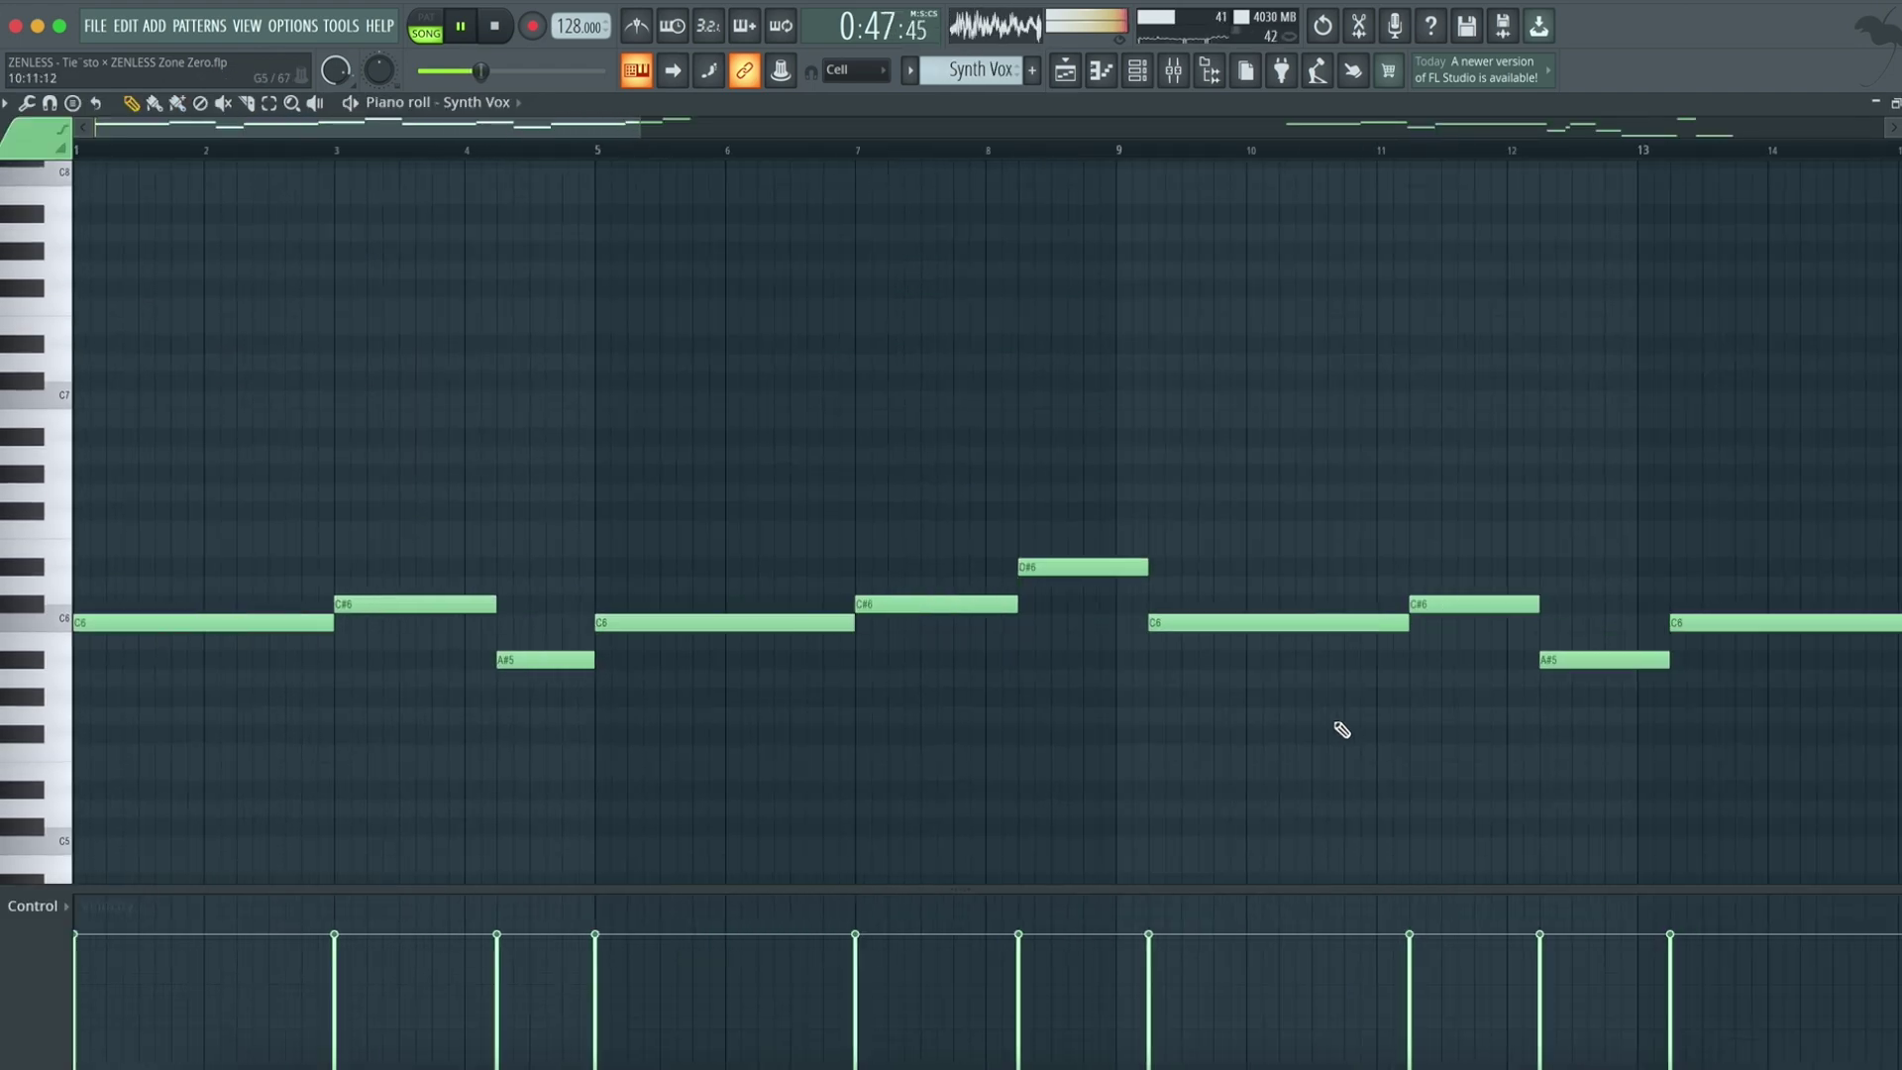
pyautogui.press('F5')
pyautogui.scroll(-5, 977, 957)
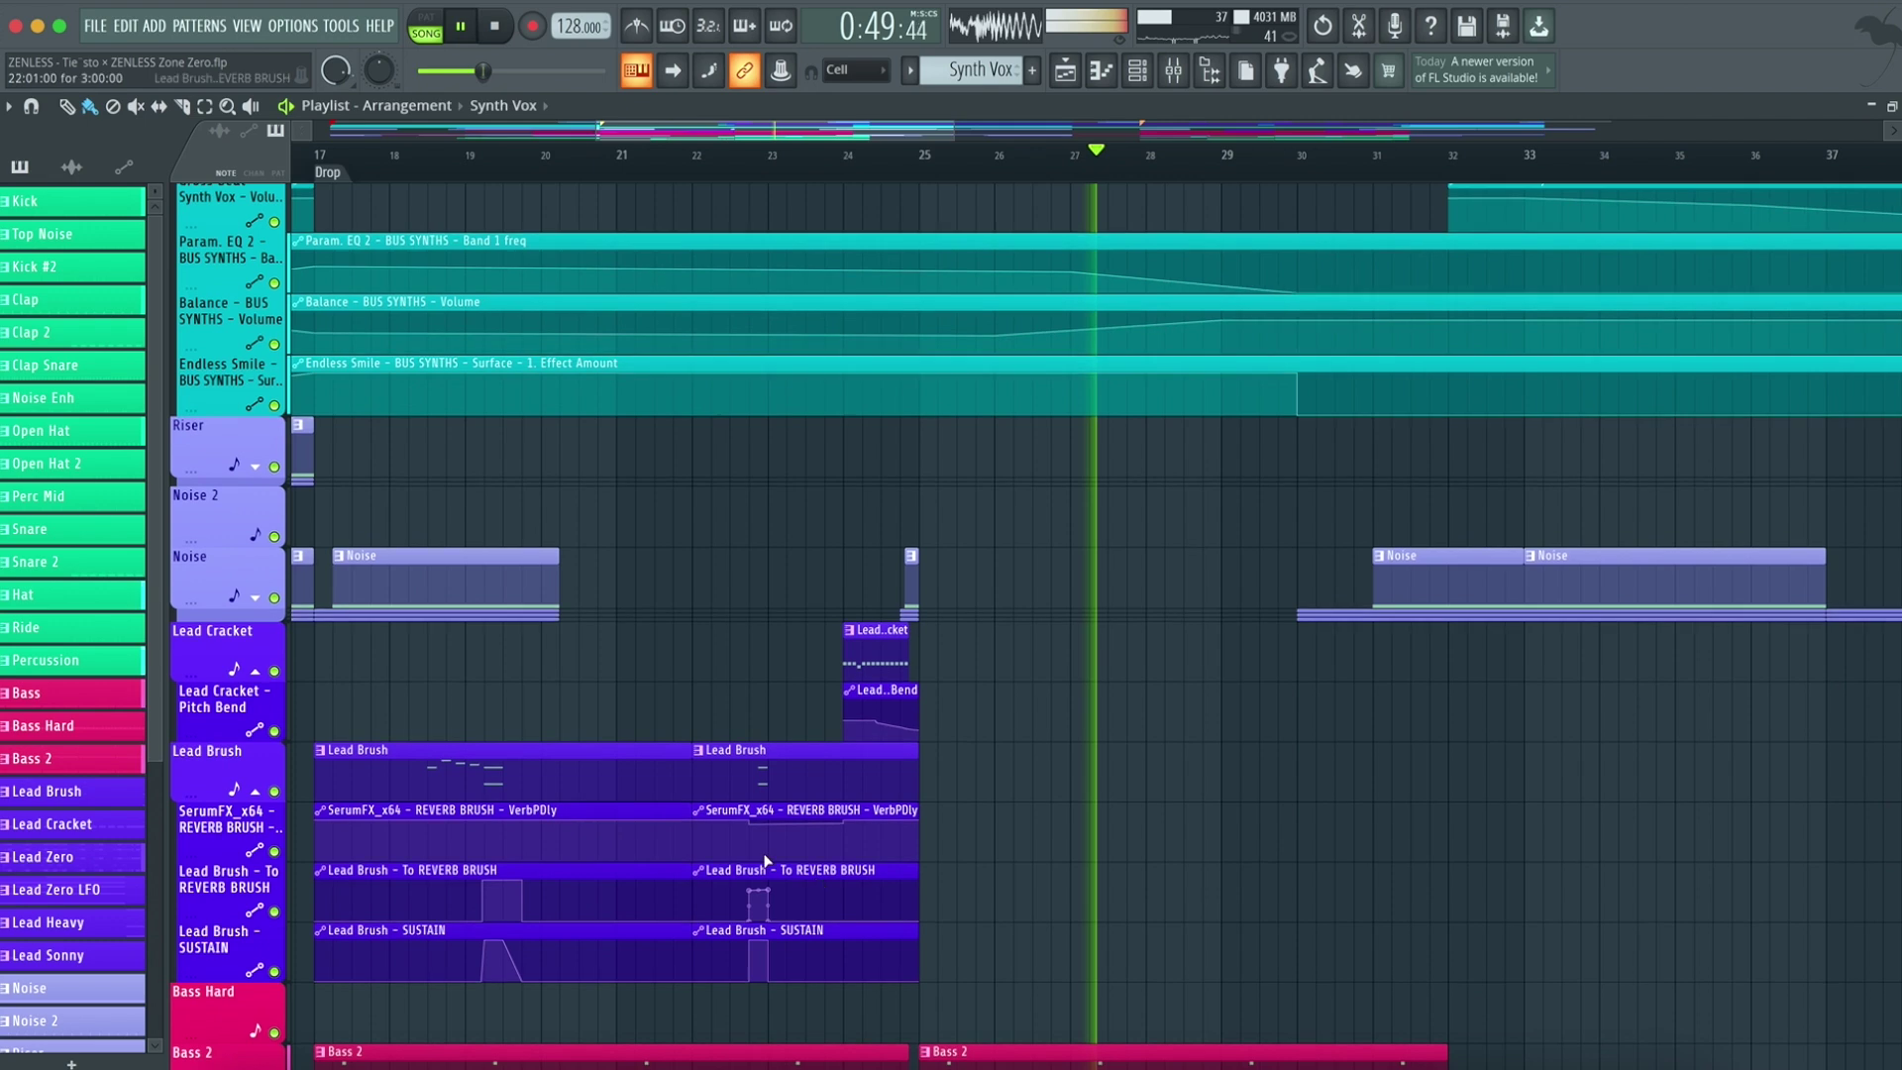
pyautogui.scroll(-2, 976, 743)
# Step: Review the Lead Brush and Lead Cracket patterns in the Piano roll
pyautogui.doubleClick(445, 684)
pyautogui.scroll(3, 404, 740)
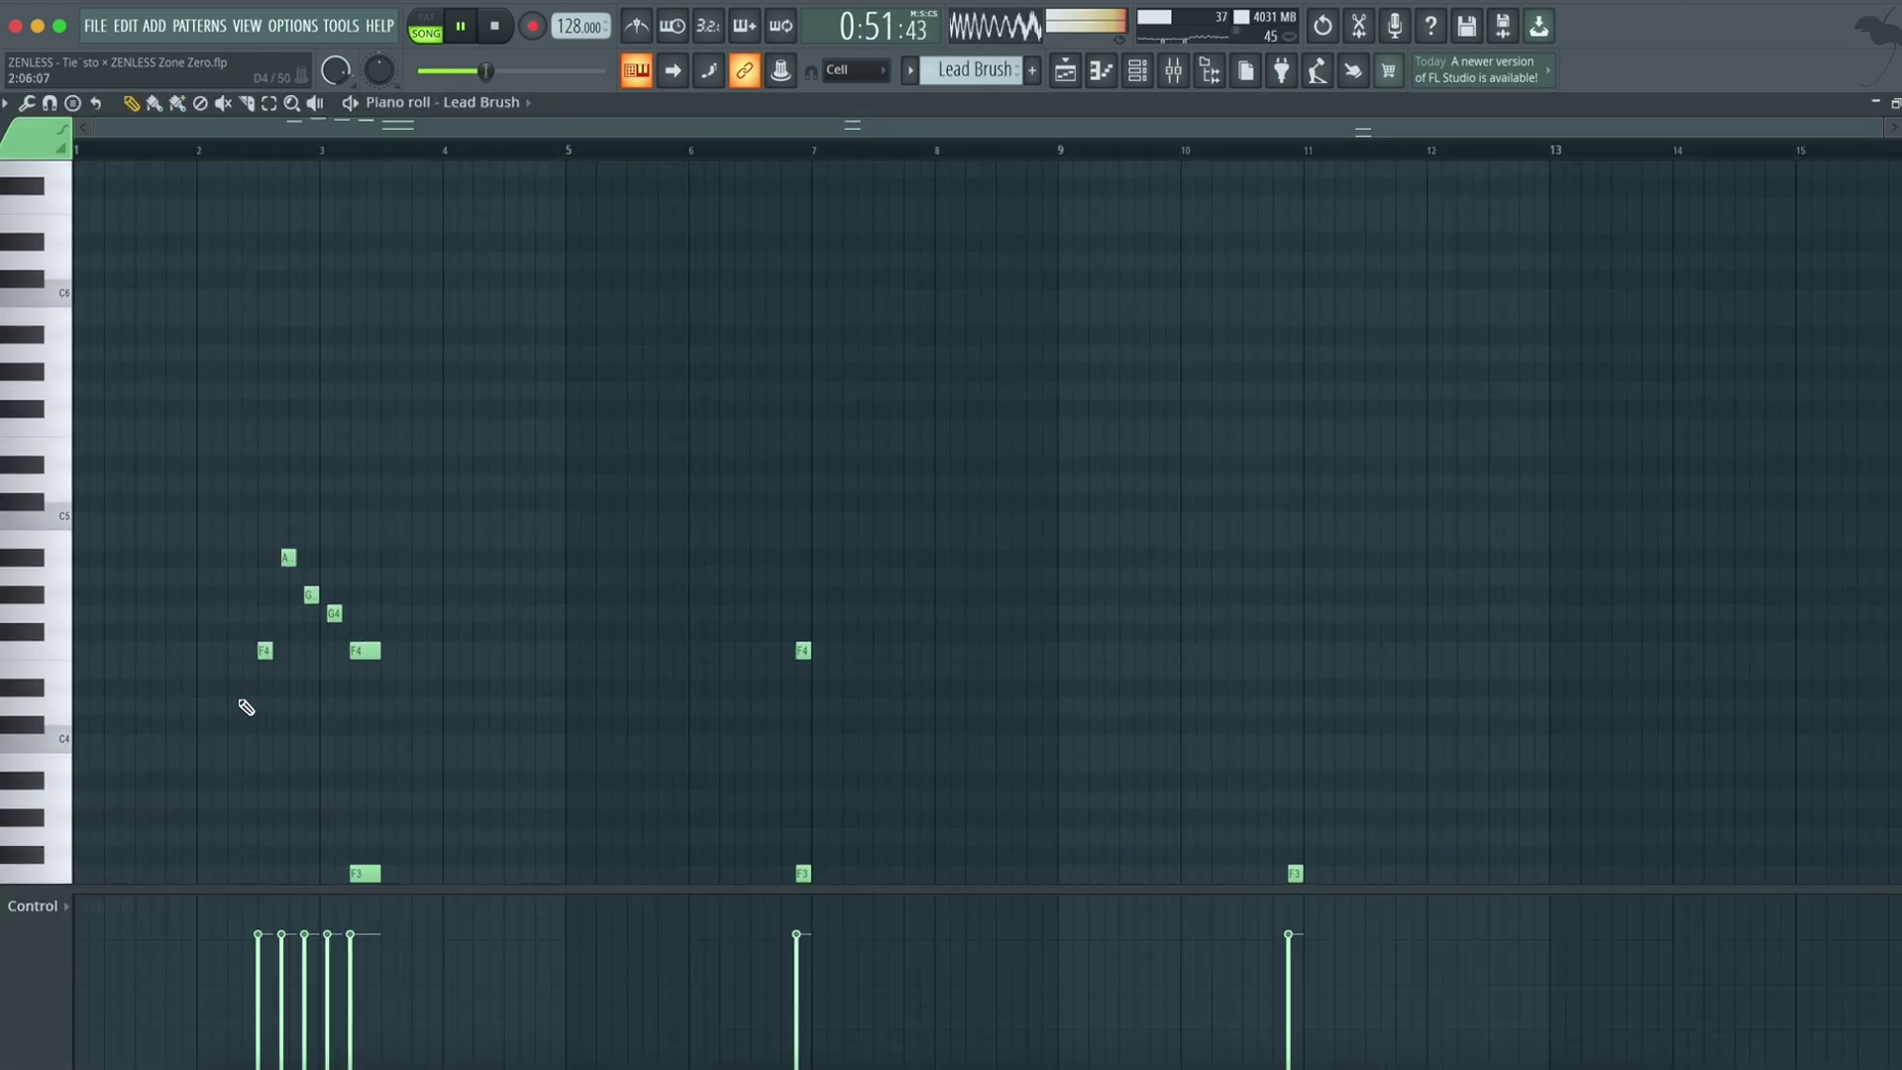
pyautogui.scroll(3, 447, 751)
pyautogui.scroll(2, 508, 769)
pyautogui.press('F5')
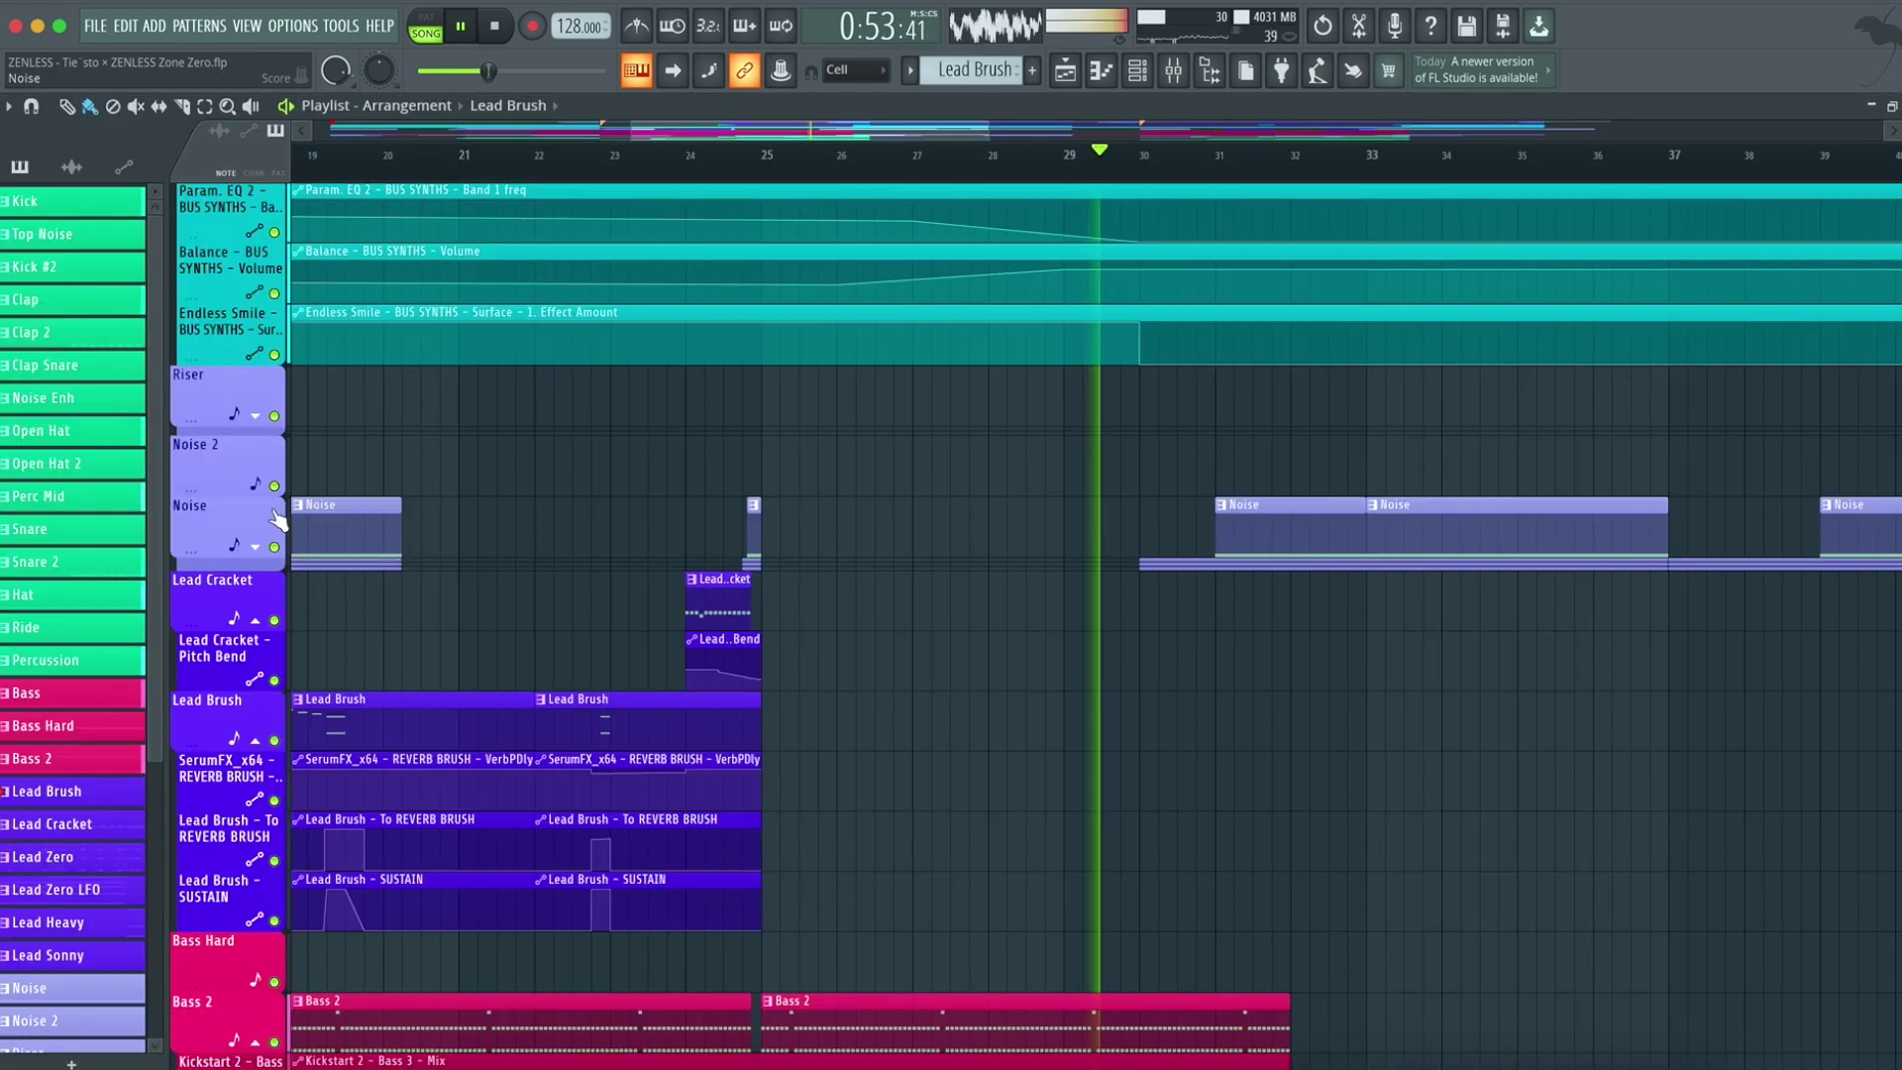
pyautogui.doubleClick(226, 600)
pyautogui.scroll(2, 298, 639)
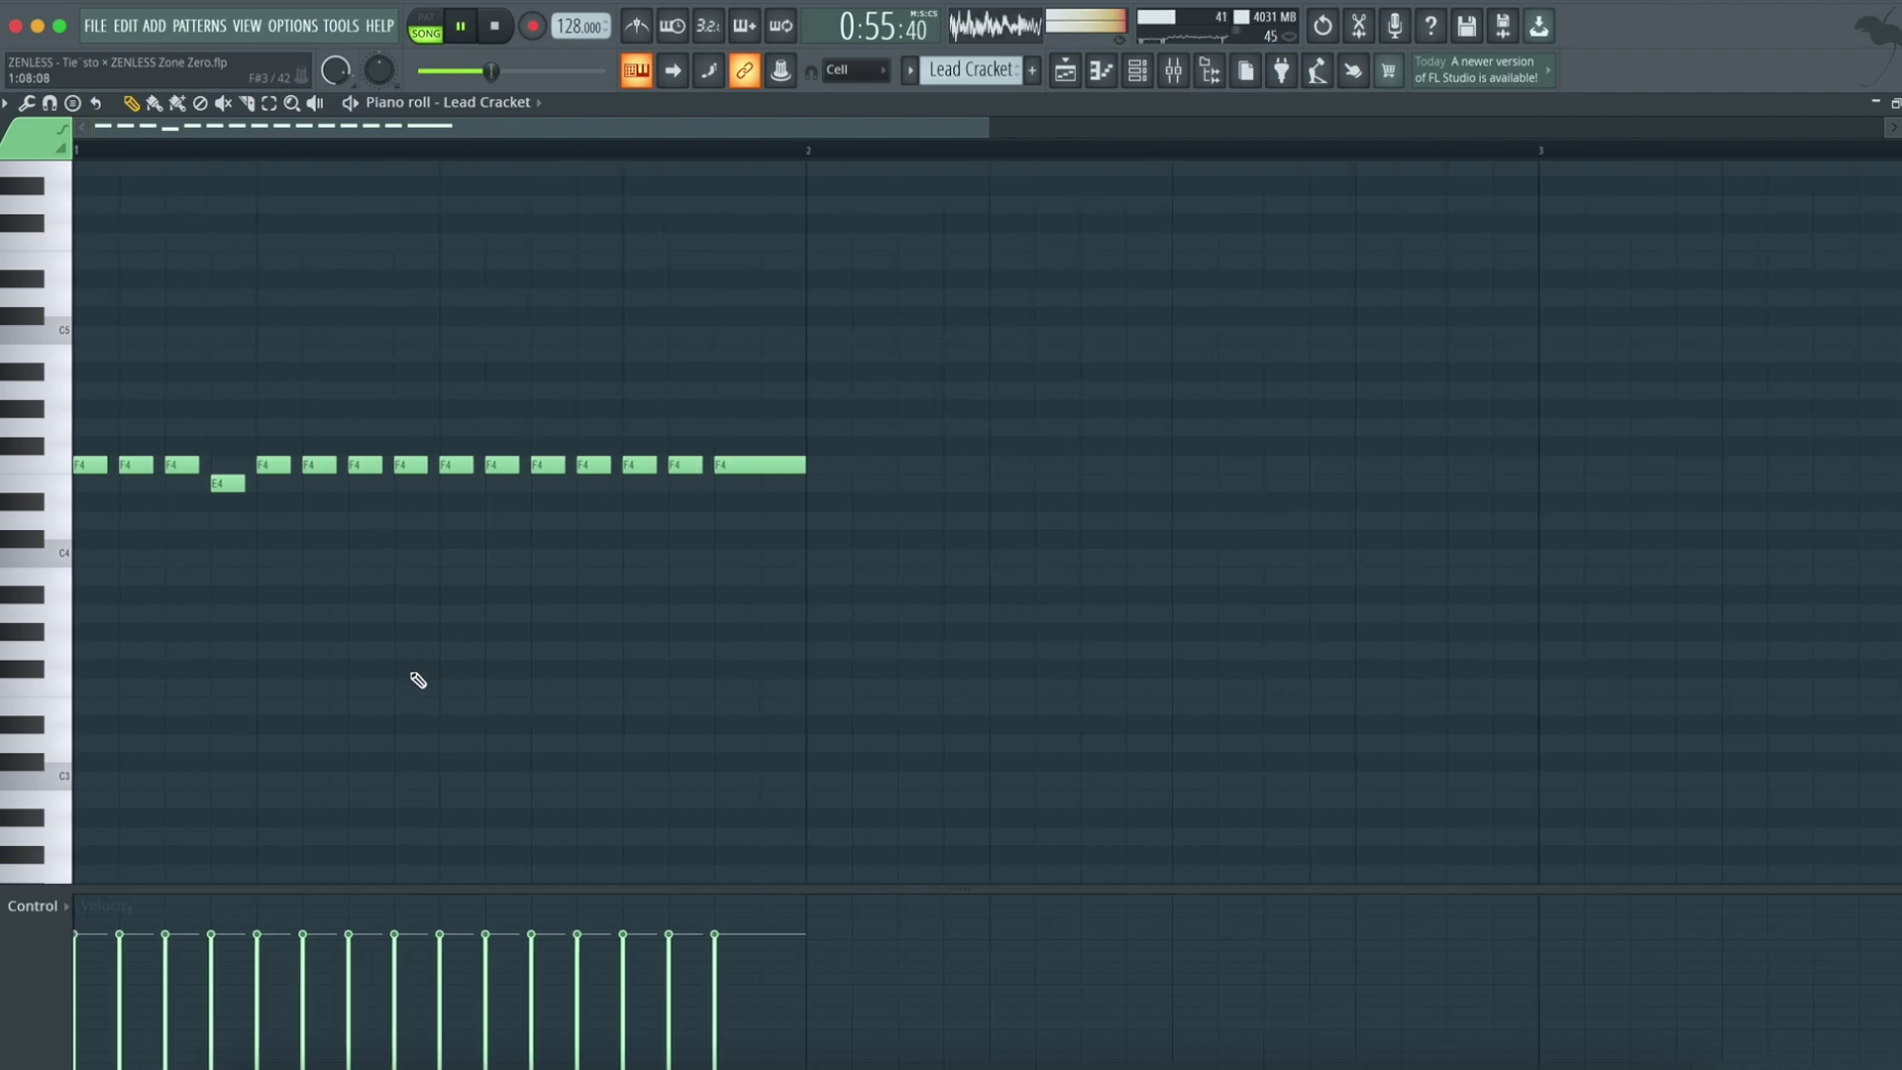
pyautogui.press('F5')
pyautogui.scroll(-3, 456, 794)
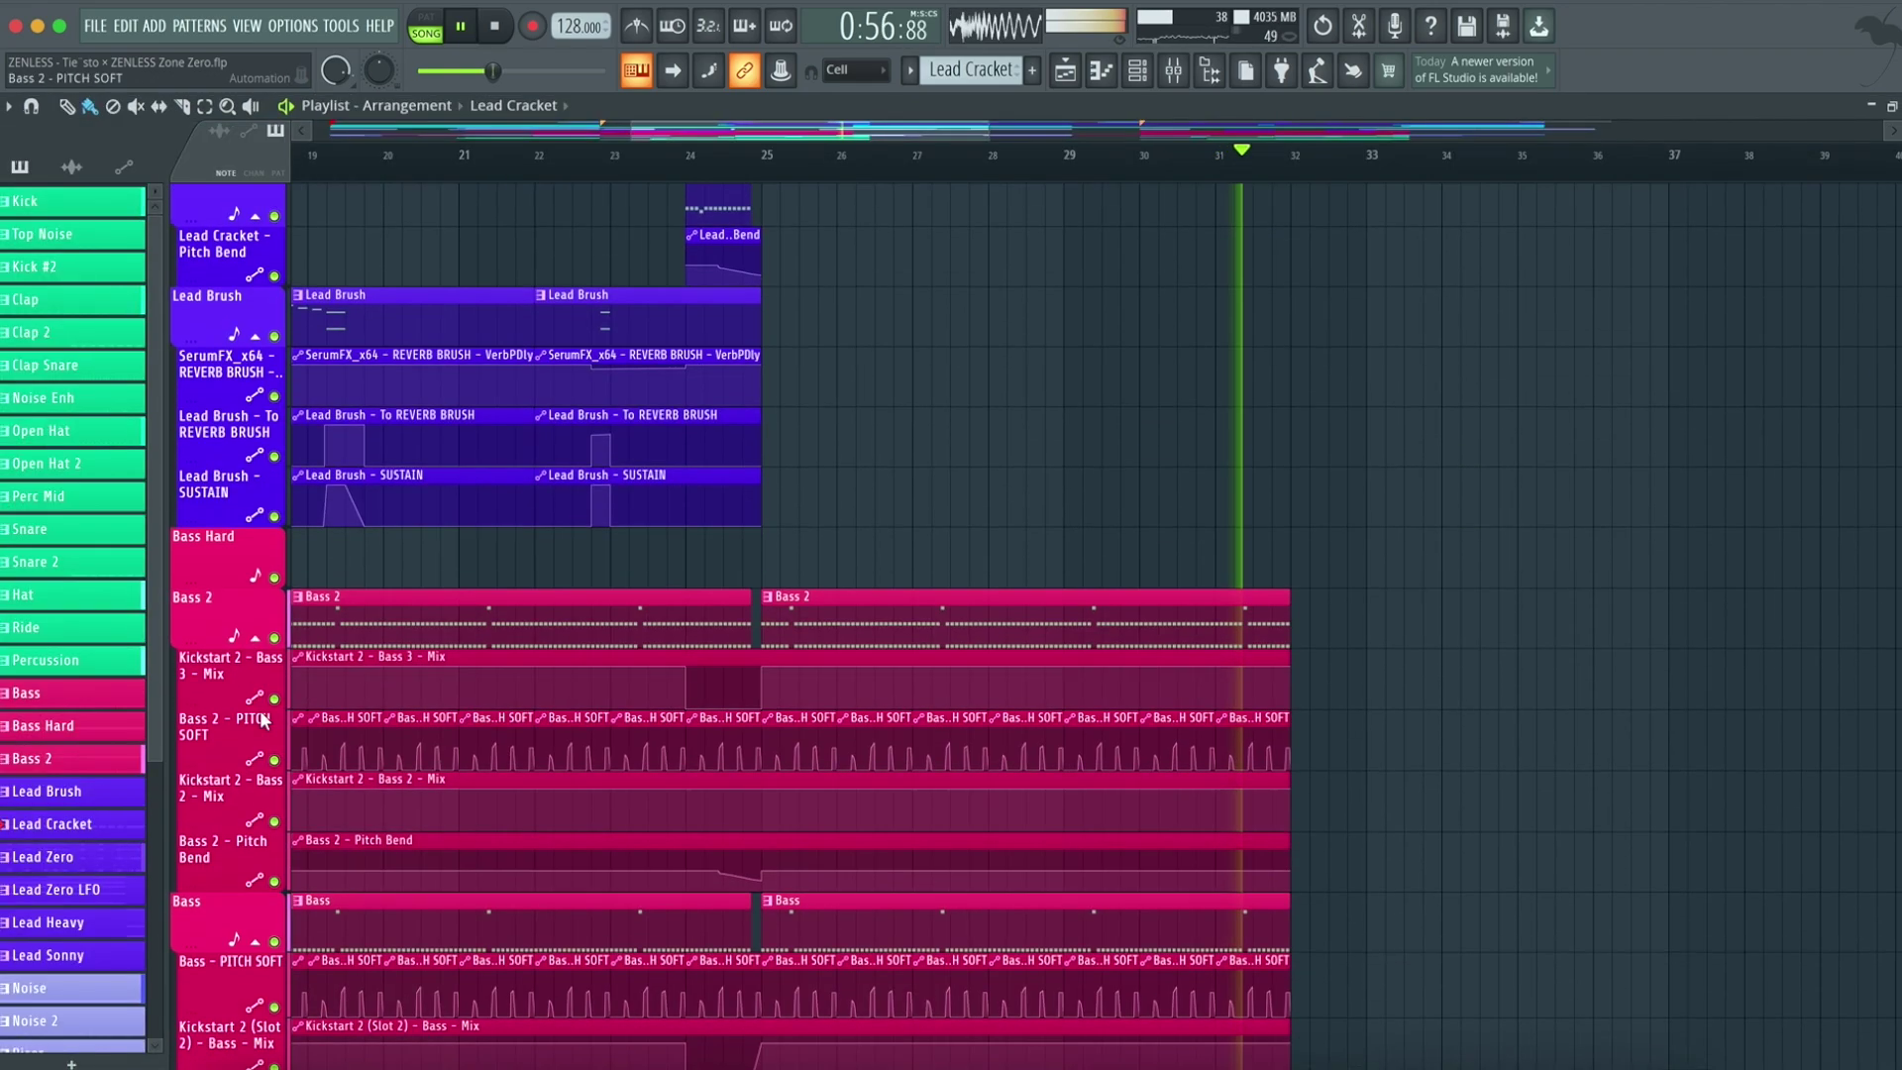
# Step: Review the Bass 2 and Bass patterns in the Piano roll
pyautogui.doubleClick(216, 619)
pyautogui.scroll(2, 556, 692)
pyautogui.keyDown('shift'); pyautogui.scroll(-4, 1105, 772); pyautogui.keyUp('shift')
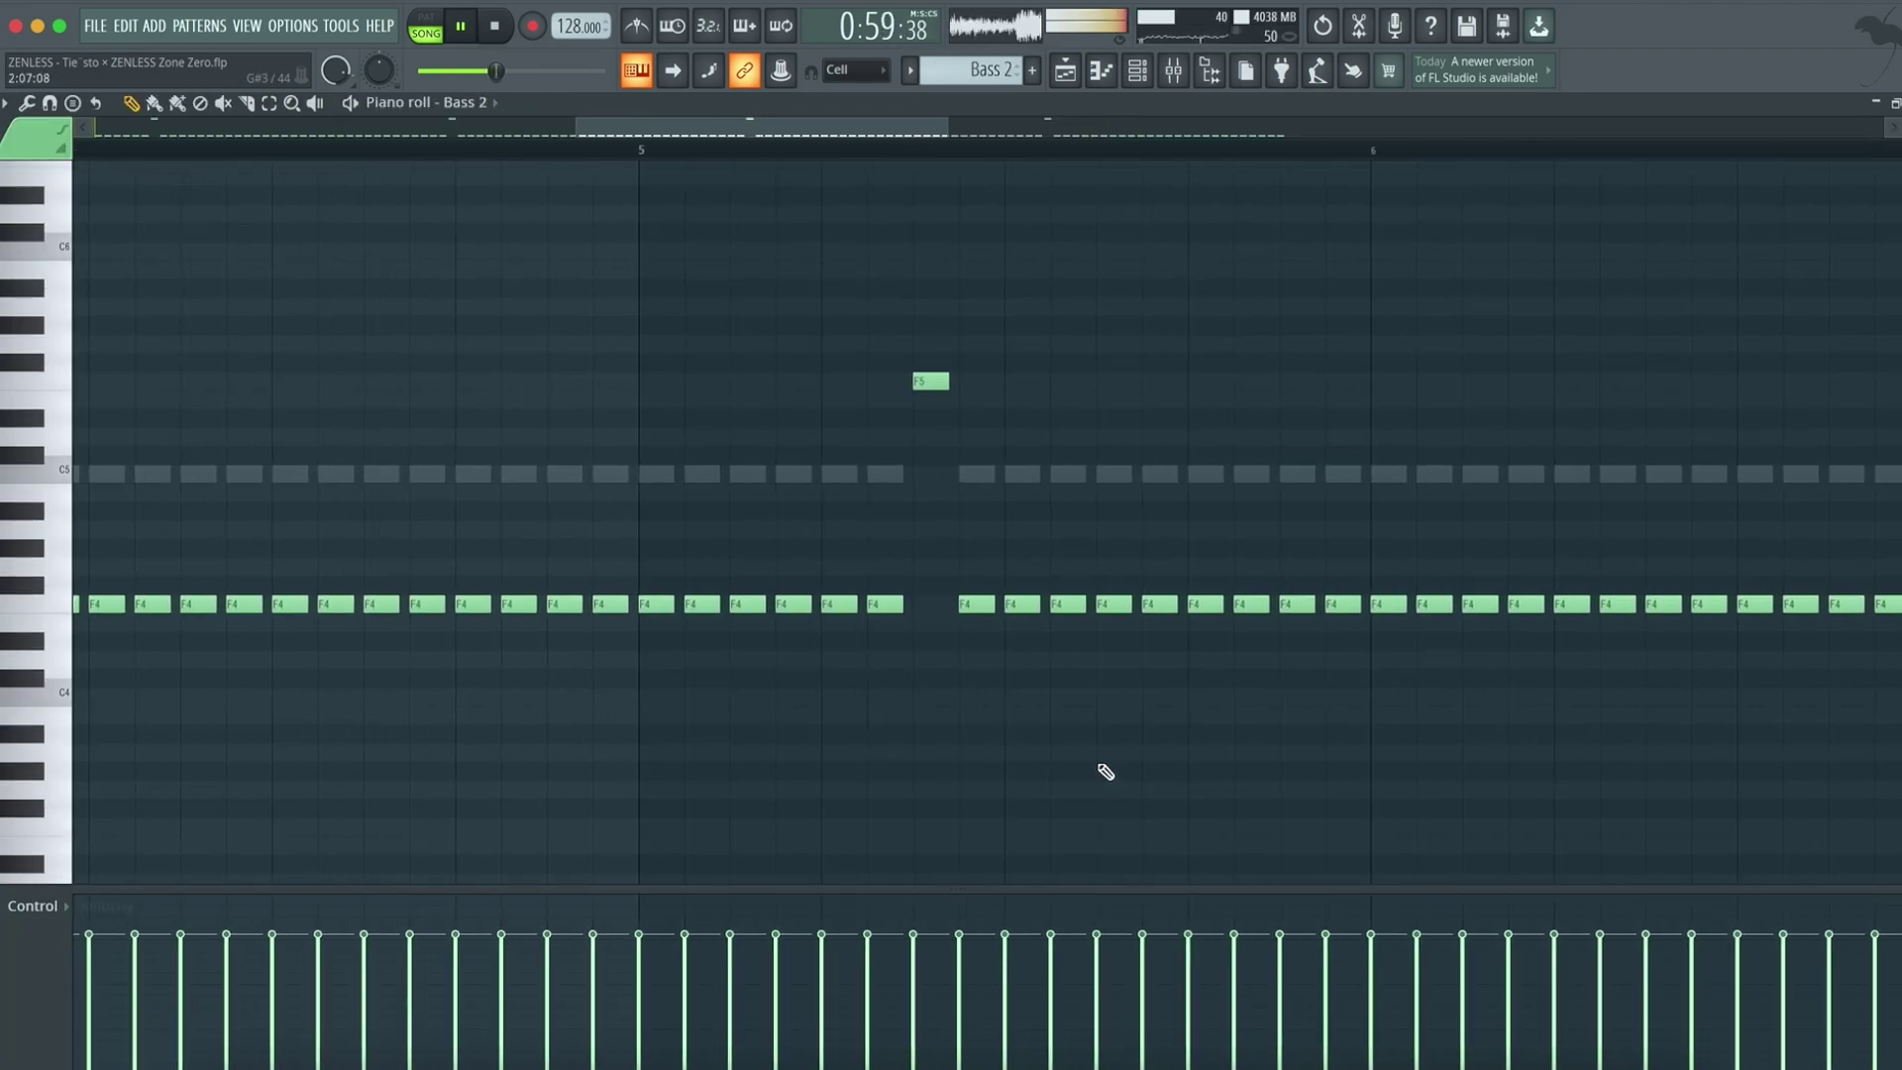
pyautogui.press('F5')
pyautogui.scroll(-3, 893, 594)
pyautogui.scroll(-3, 893, 595)
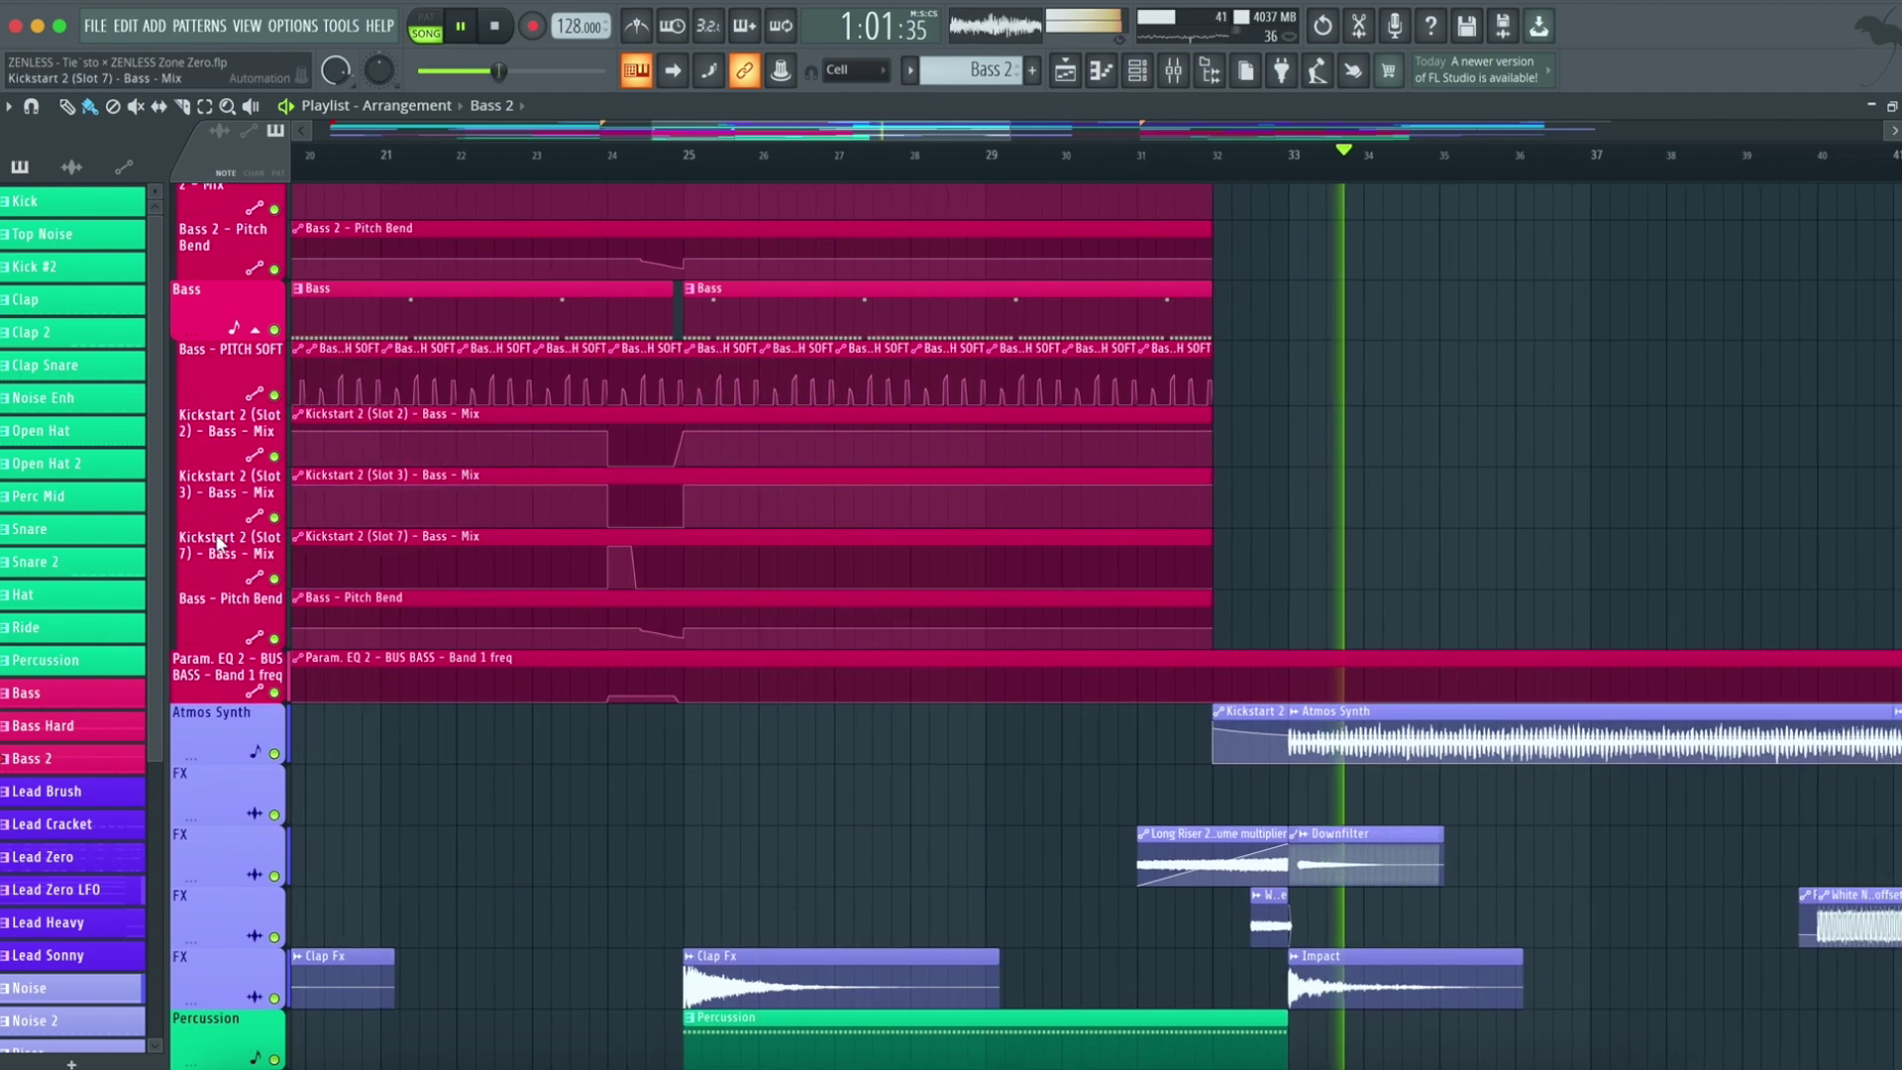
pyautogui.doubleClick(208, 309)
pyautogui.scroll(-2, 937, 729)
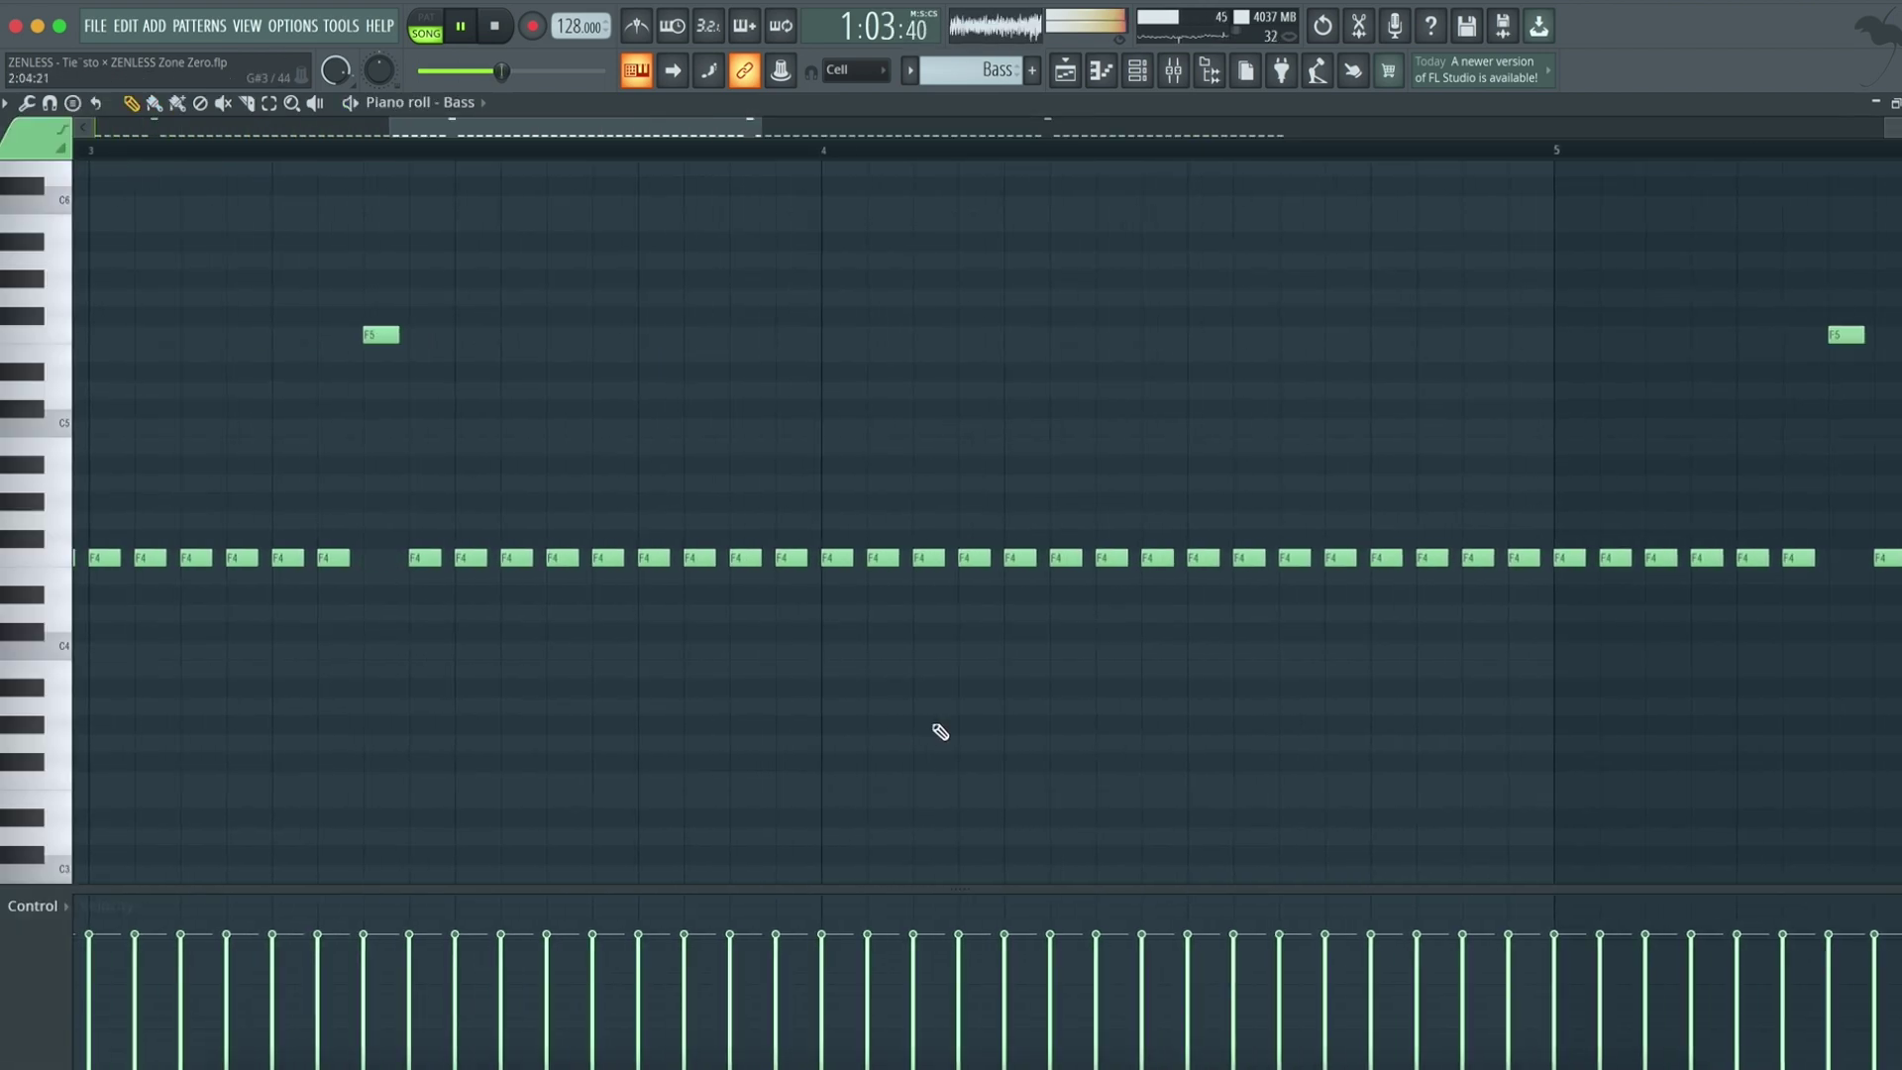
pyautogui.press('F5')
pyautogui.scroll(-3, 951, 771)
pyautogui.scroll(-3, 505, 743)
# Step: Review the Snare 3 and Open Hat drum patterns, returning to the playlist
pyautogui.doubleClick(210, 616)
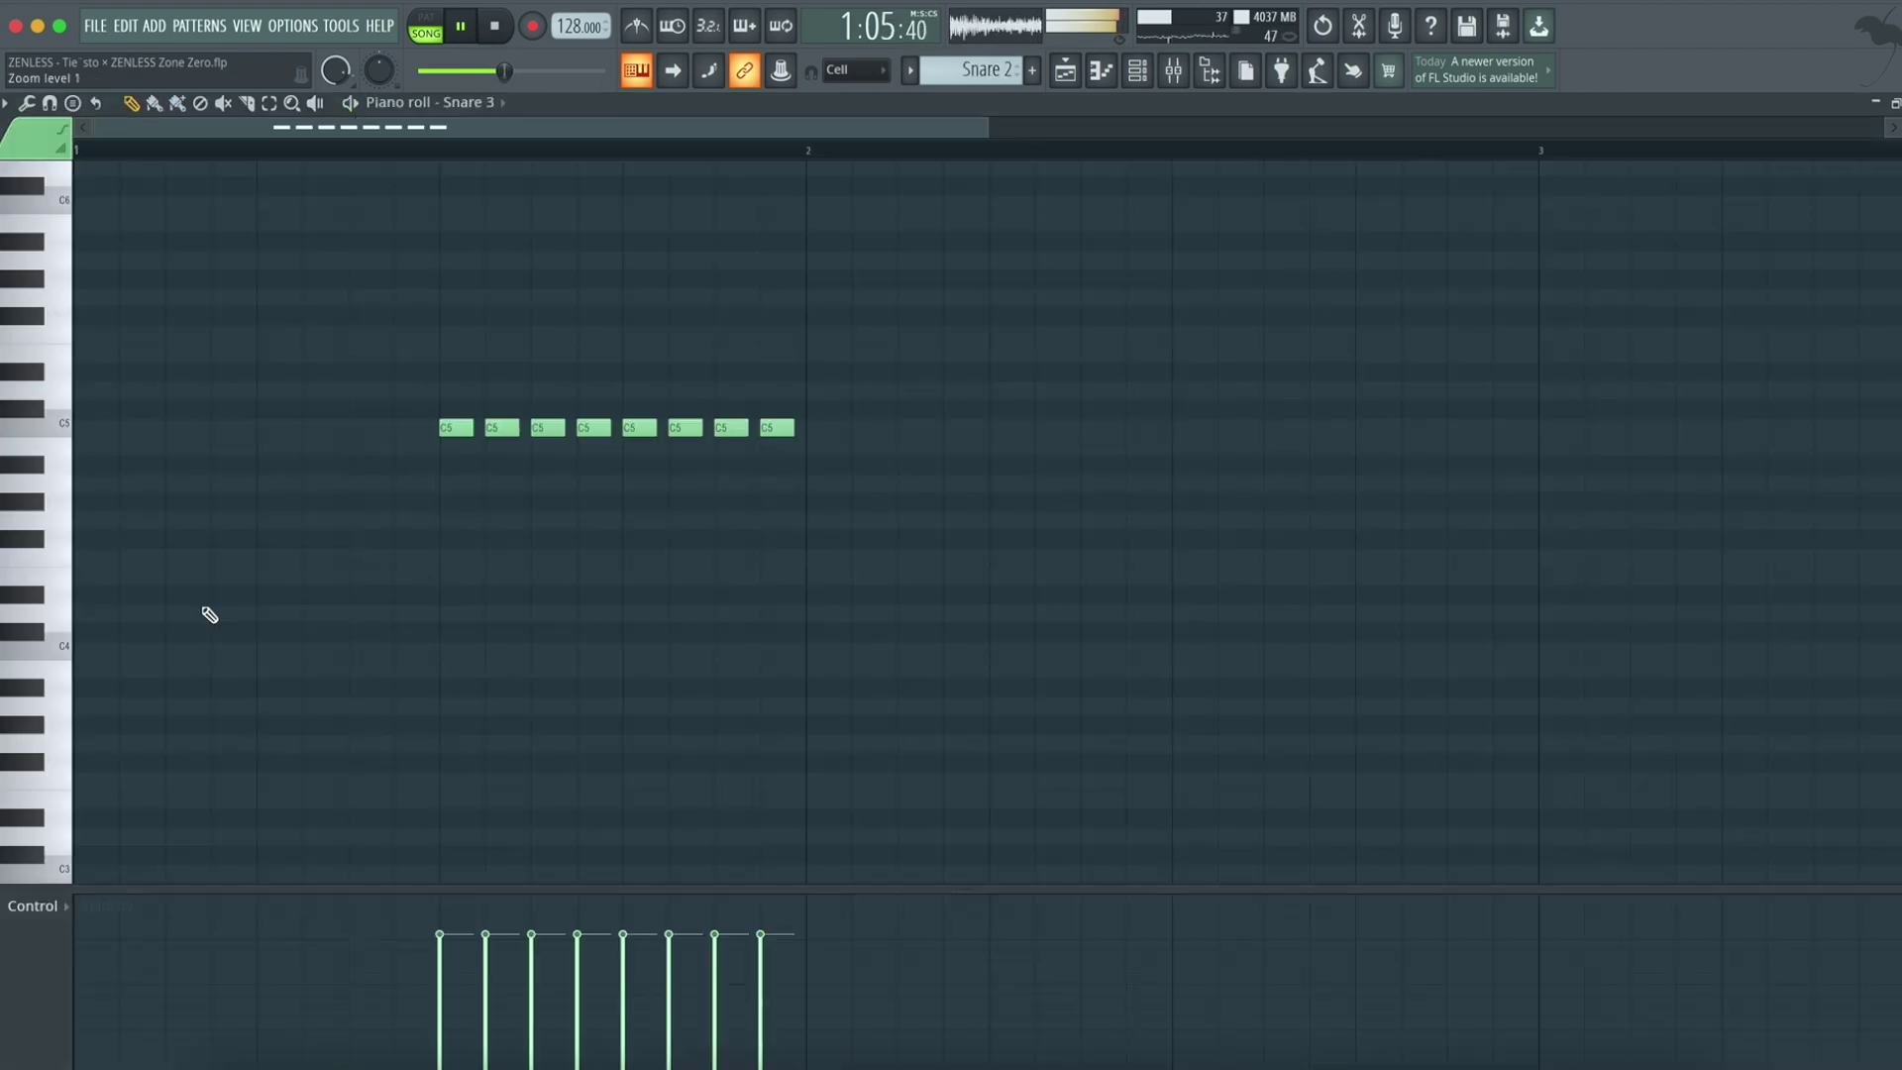
pyautogui.press('F5')
pyautogui.scroll(-3, 491, 803)
pyautogui.scroll(-3, 358, 849)
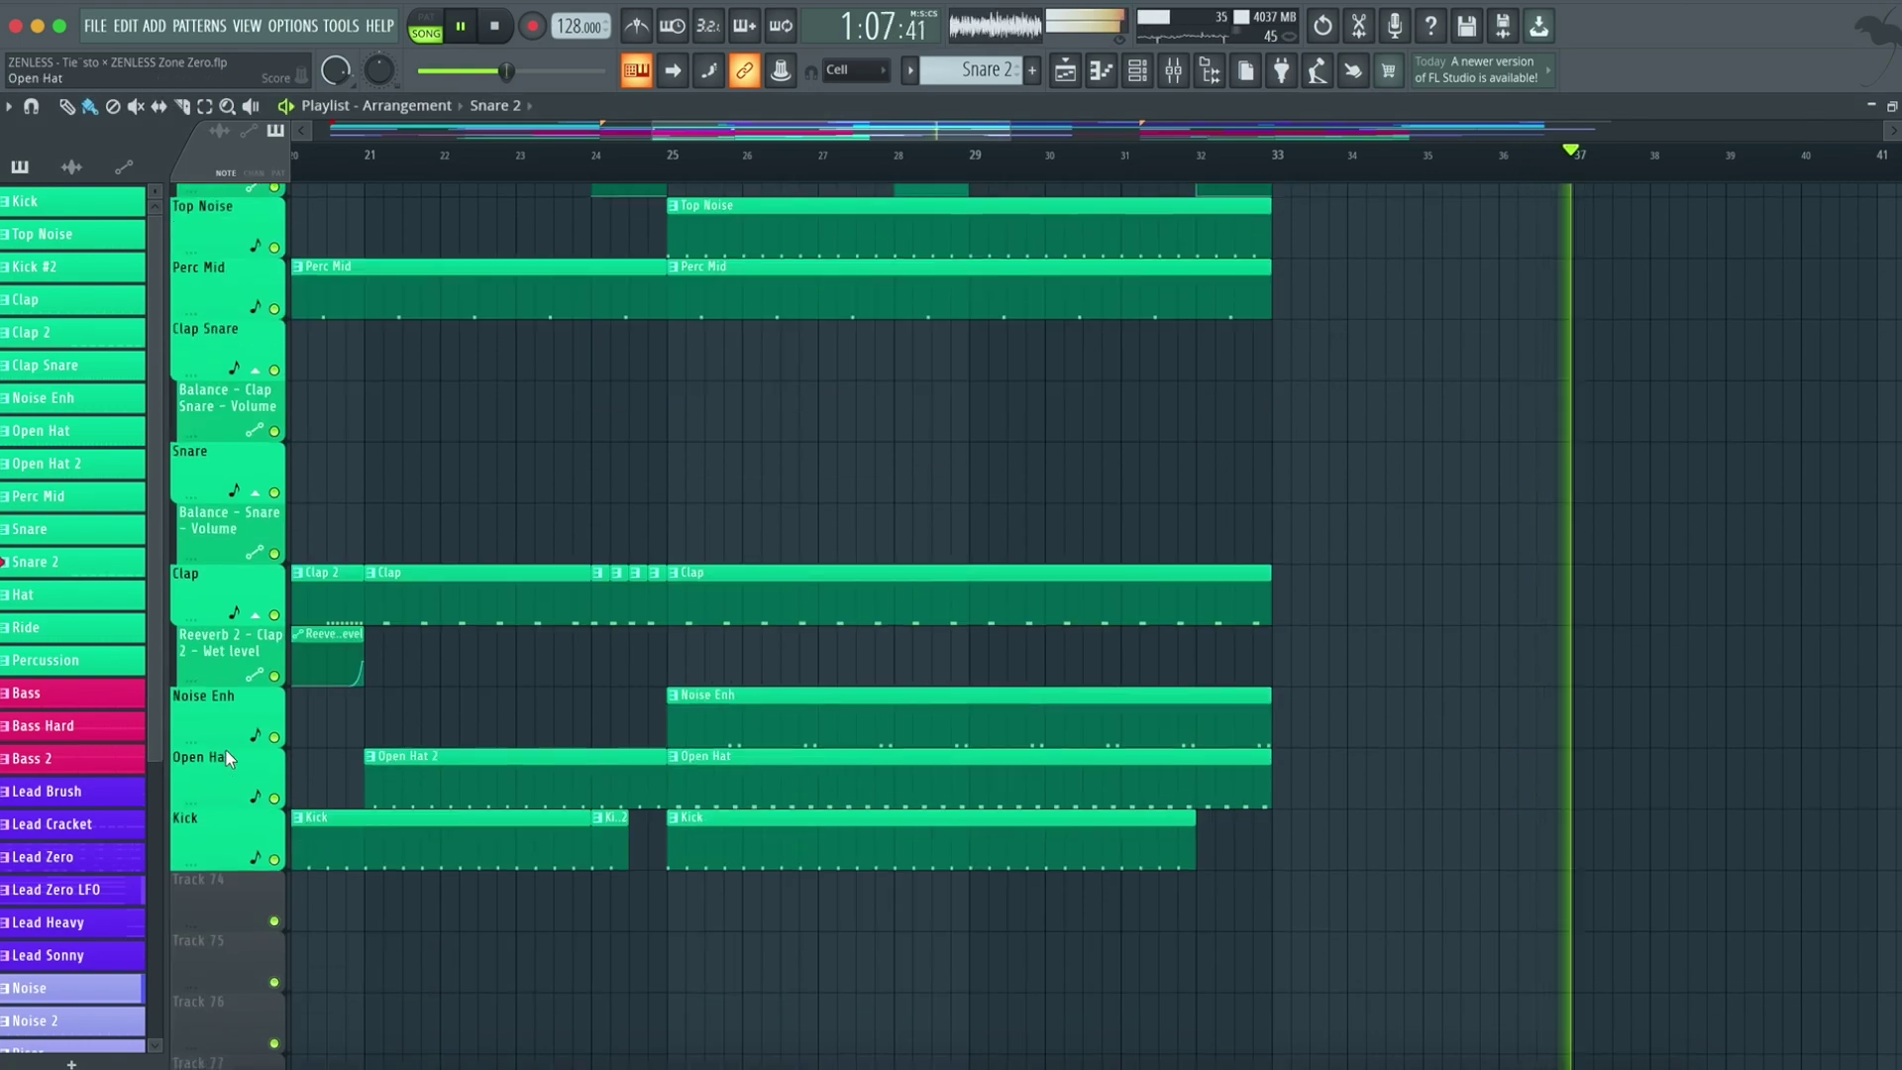
pyautogui.doubleClick(215, 759)
pyautogui.press('F5')
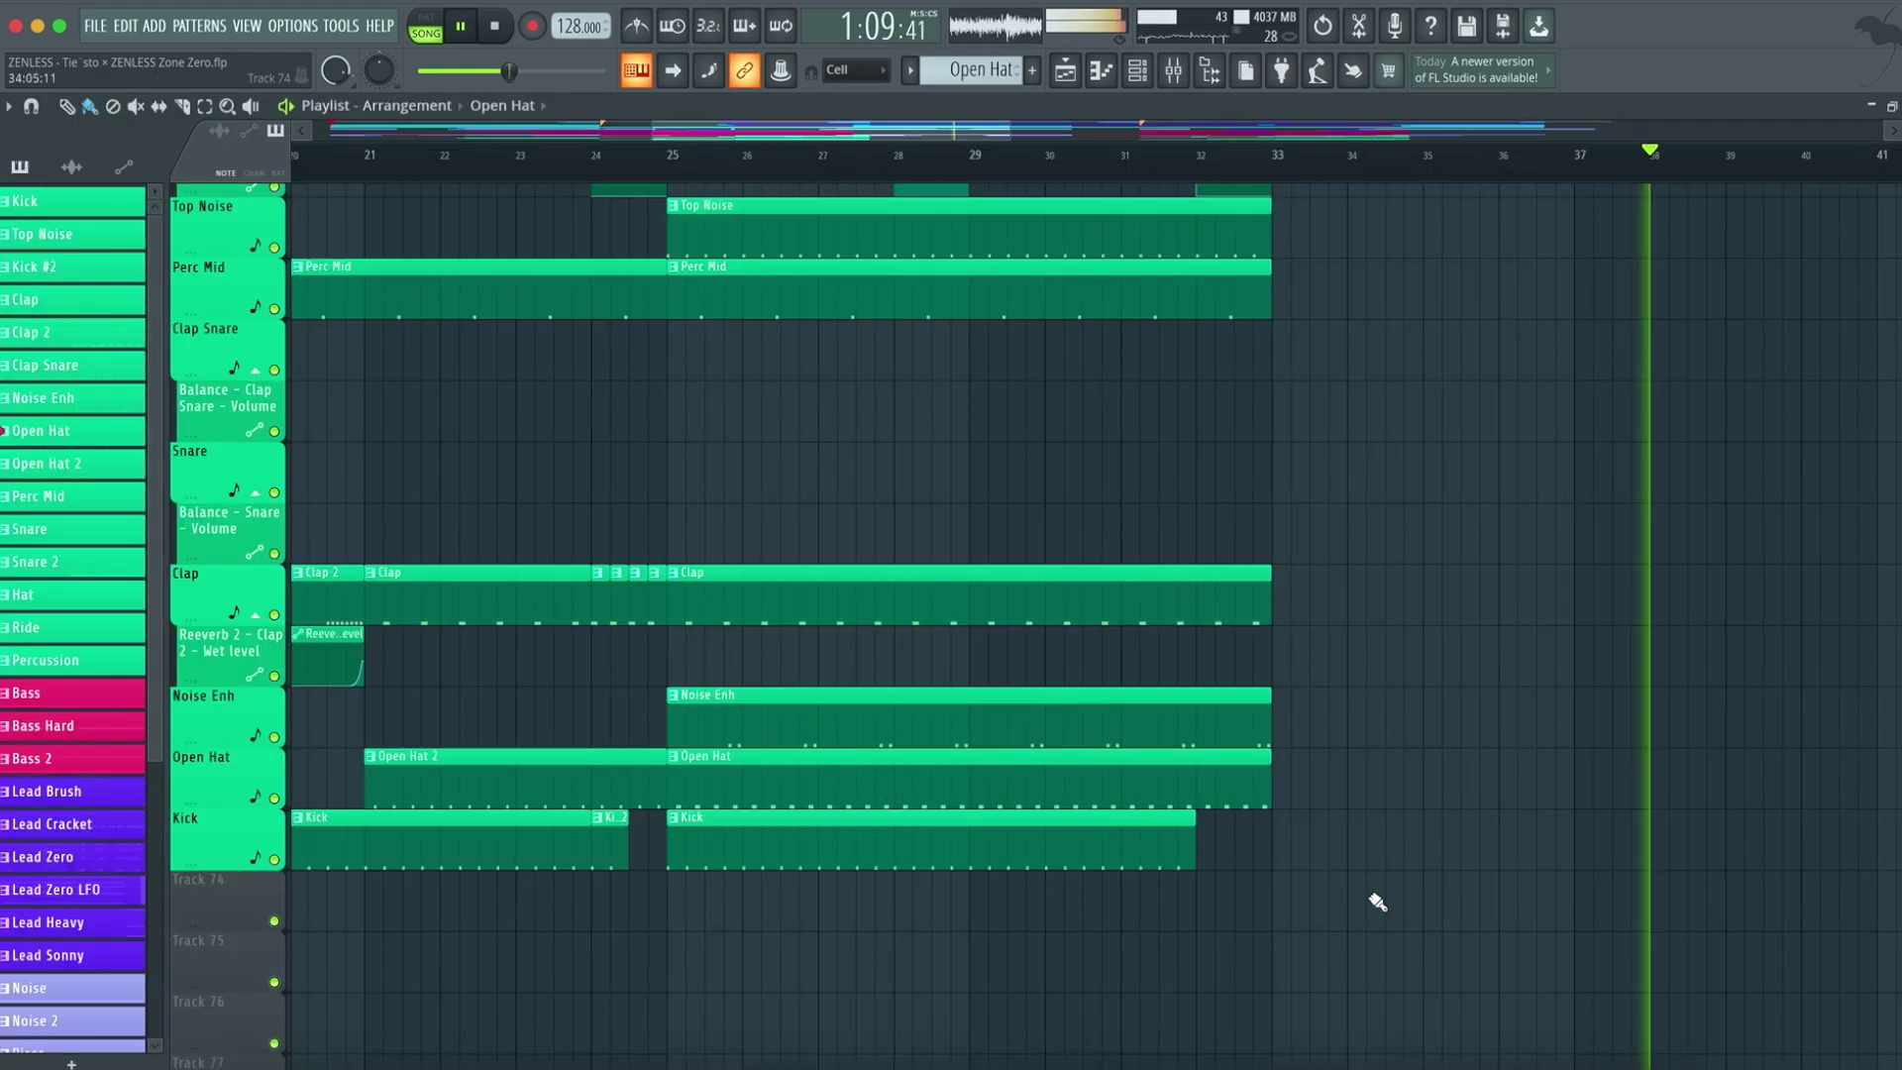
pyautogui.keyDown('ctrl'); pyautogui.scroll(-3, 1427, 892); pyautogui.keyUp('ctrl')
pyautogui.scroll(-3, 1635, 876)
pyautogui.scroll(5, 1707, 843)
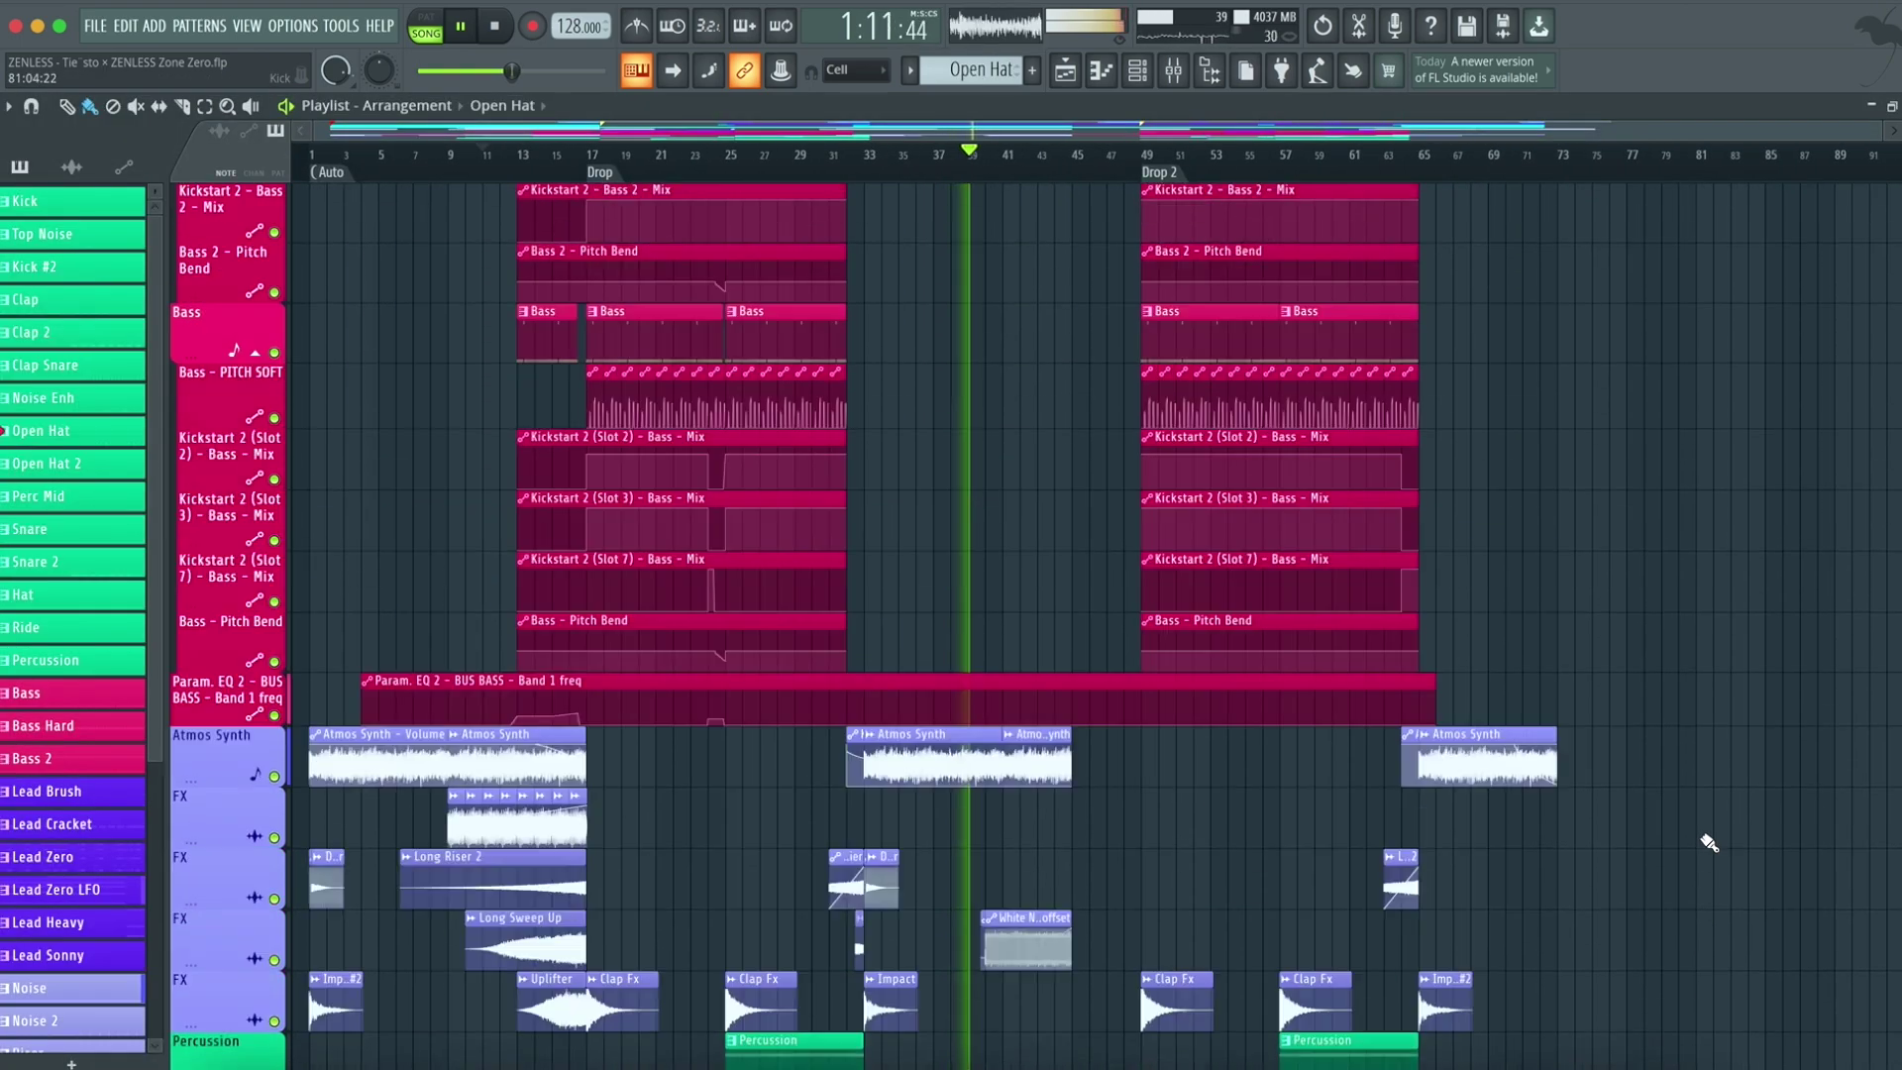
pyautogui.scroll(5, 1708, 843)
pyautogui.scroll(5, 1708, 843)
pyautogui.scroll(3, 1708, 843)
pyautogui.scroll(5, 1708, 844)
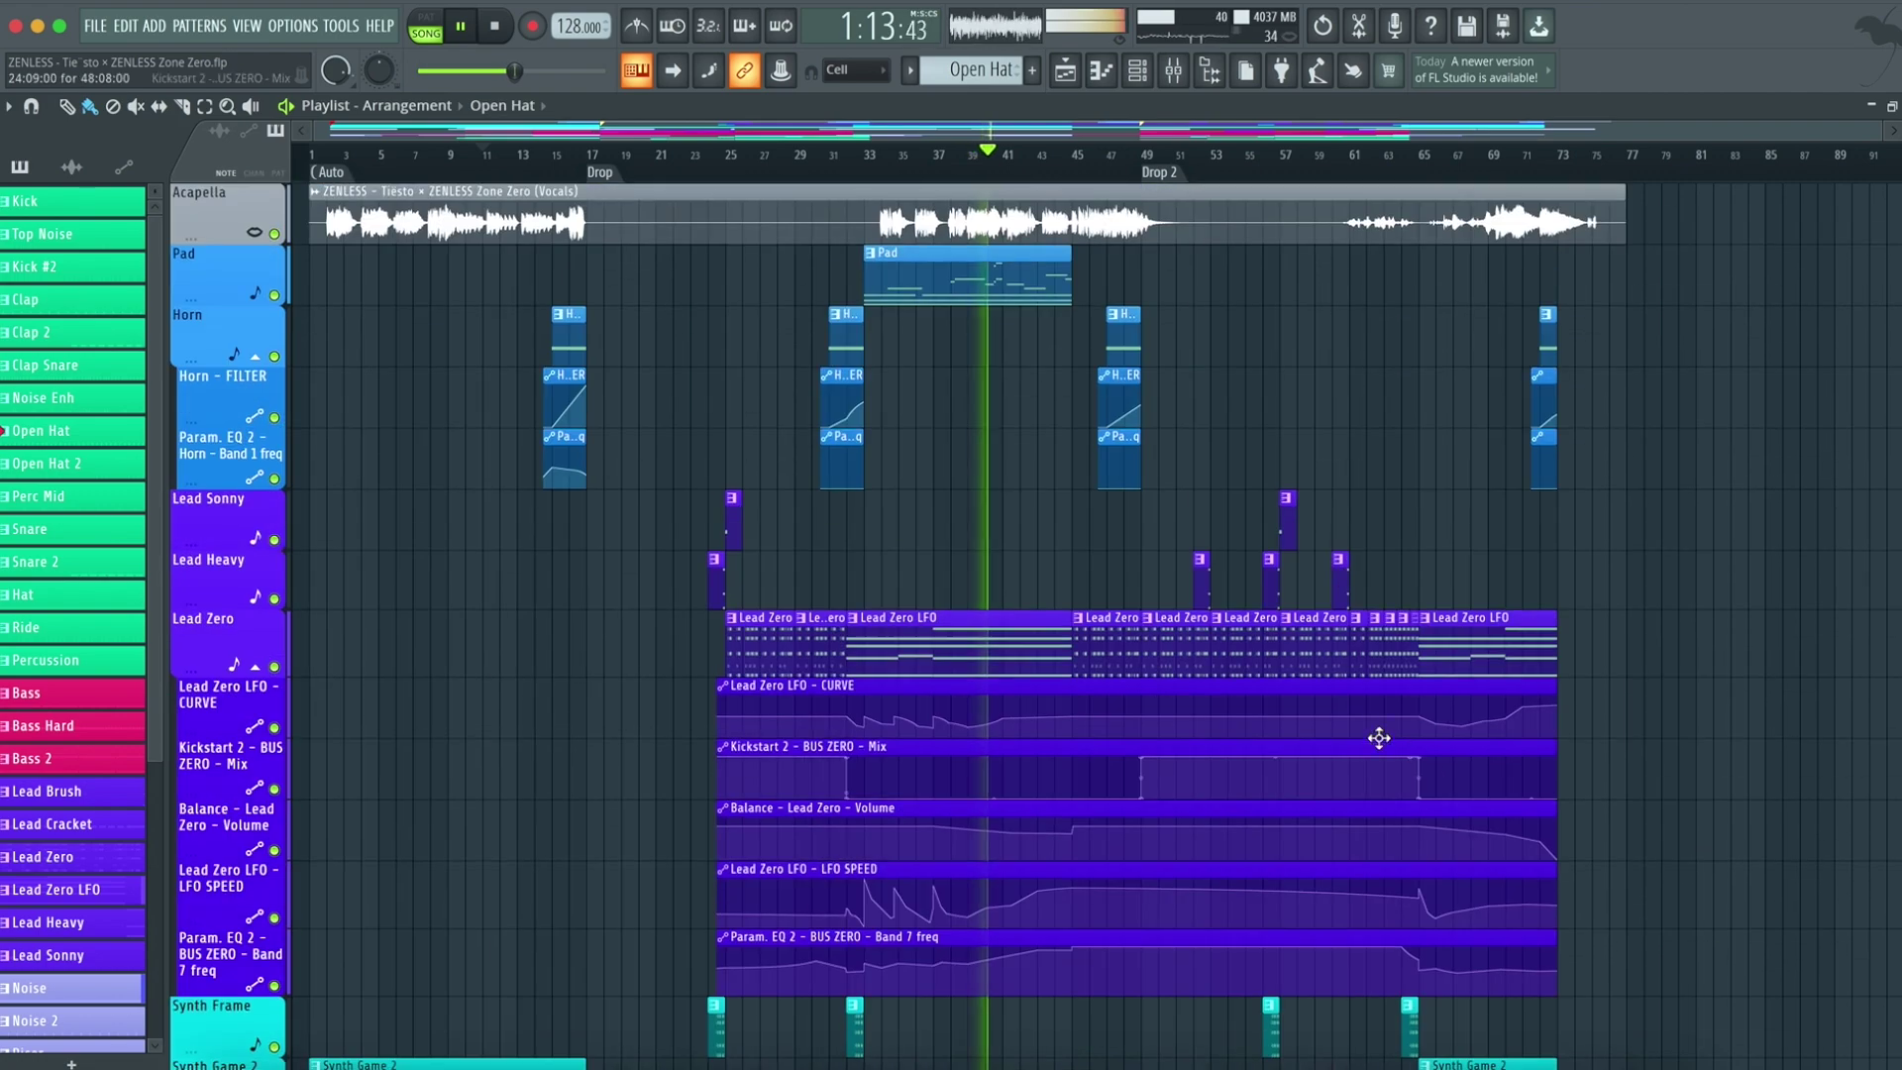
pyautogui.scroll(-5, 102, 628)
# Step: Browse the project's Audio clips, then its Automation clips, in the picker panel
pyautogui.click(72, 169)
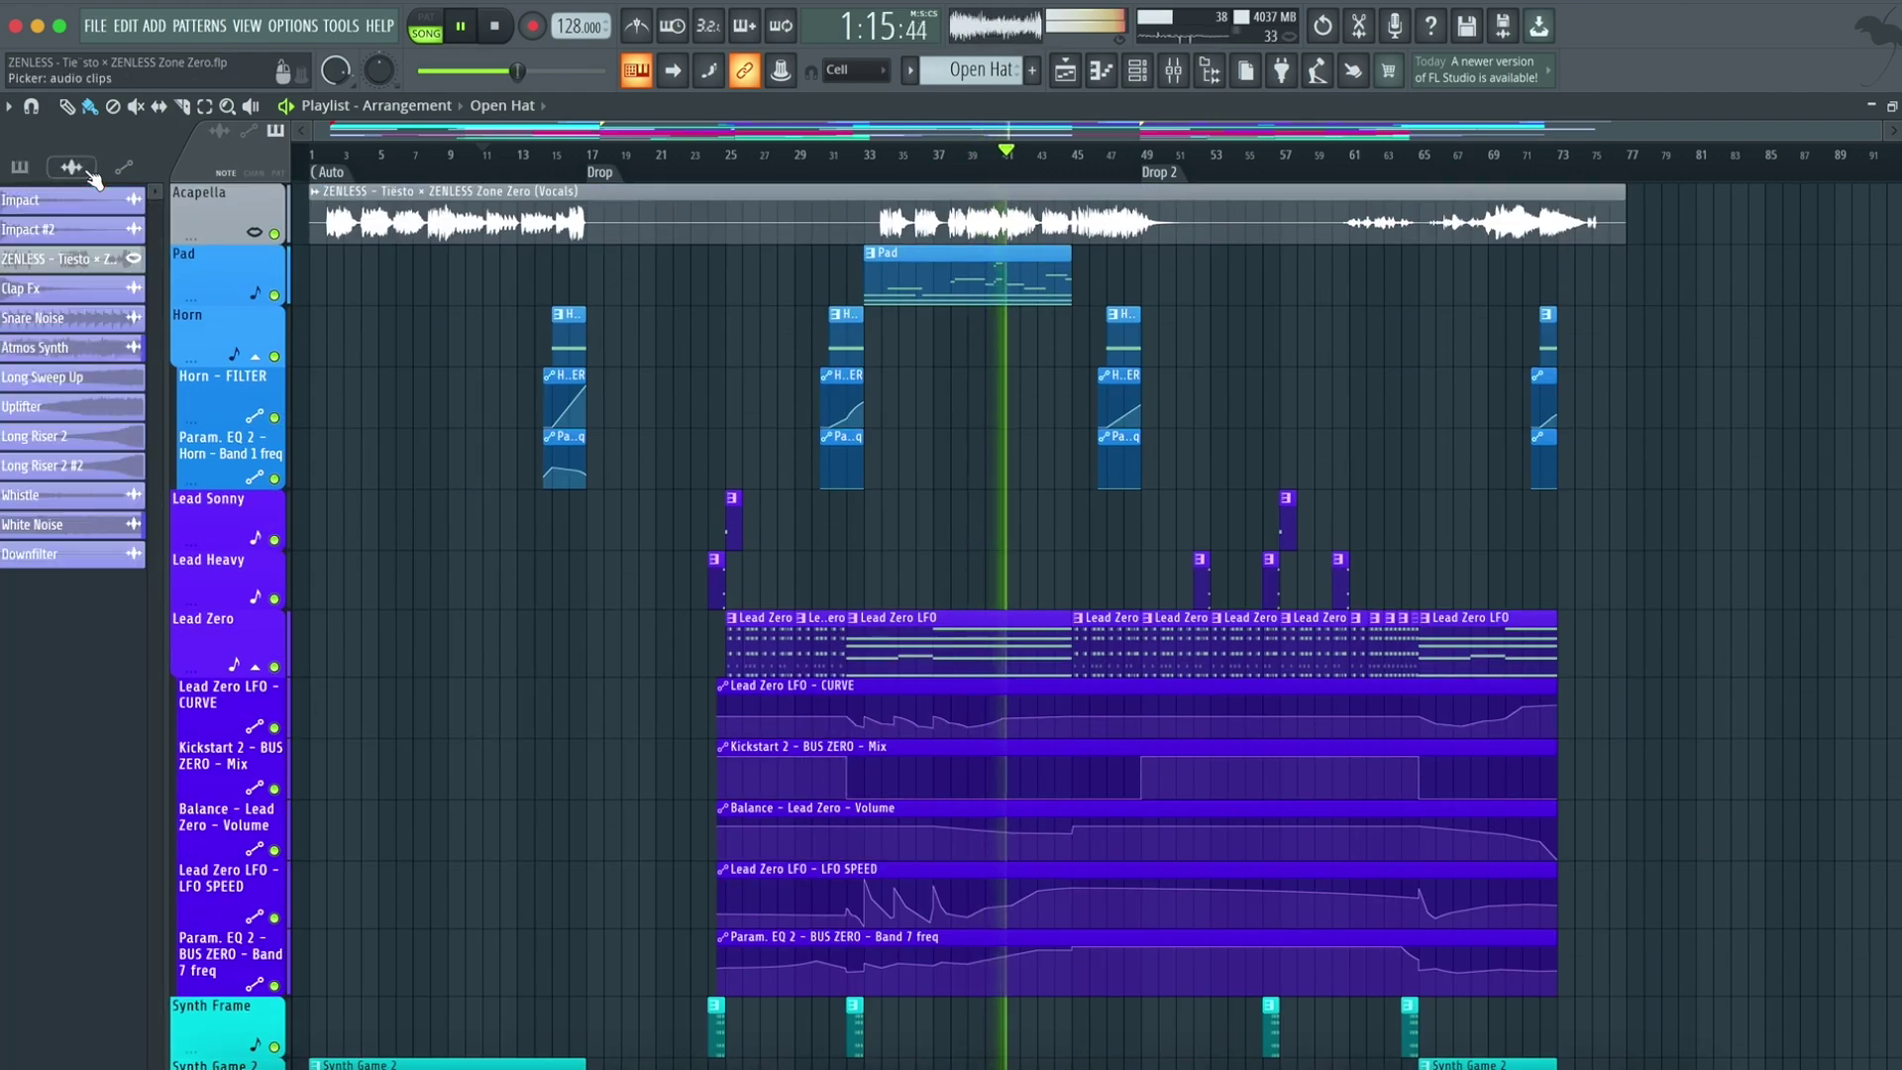
pyautogui.click(121, 170)
pyautogui.scroll(-5, 140, 303)
pyautogui.scroll(-5, 160, 312)
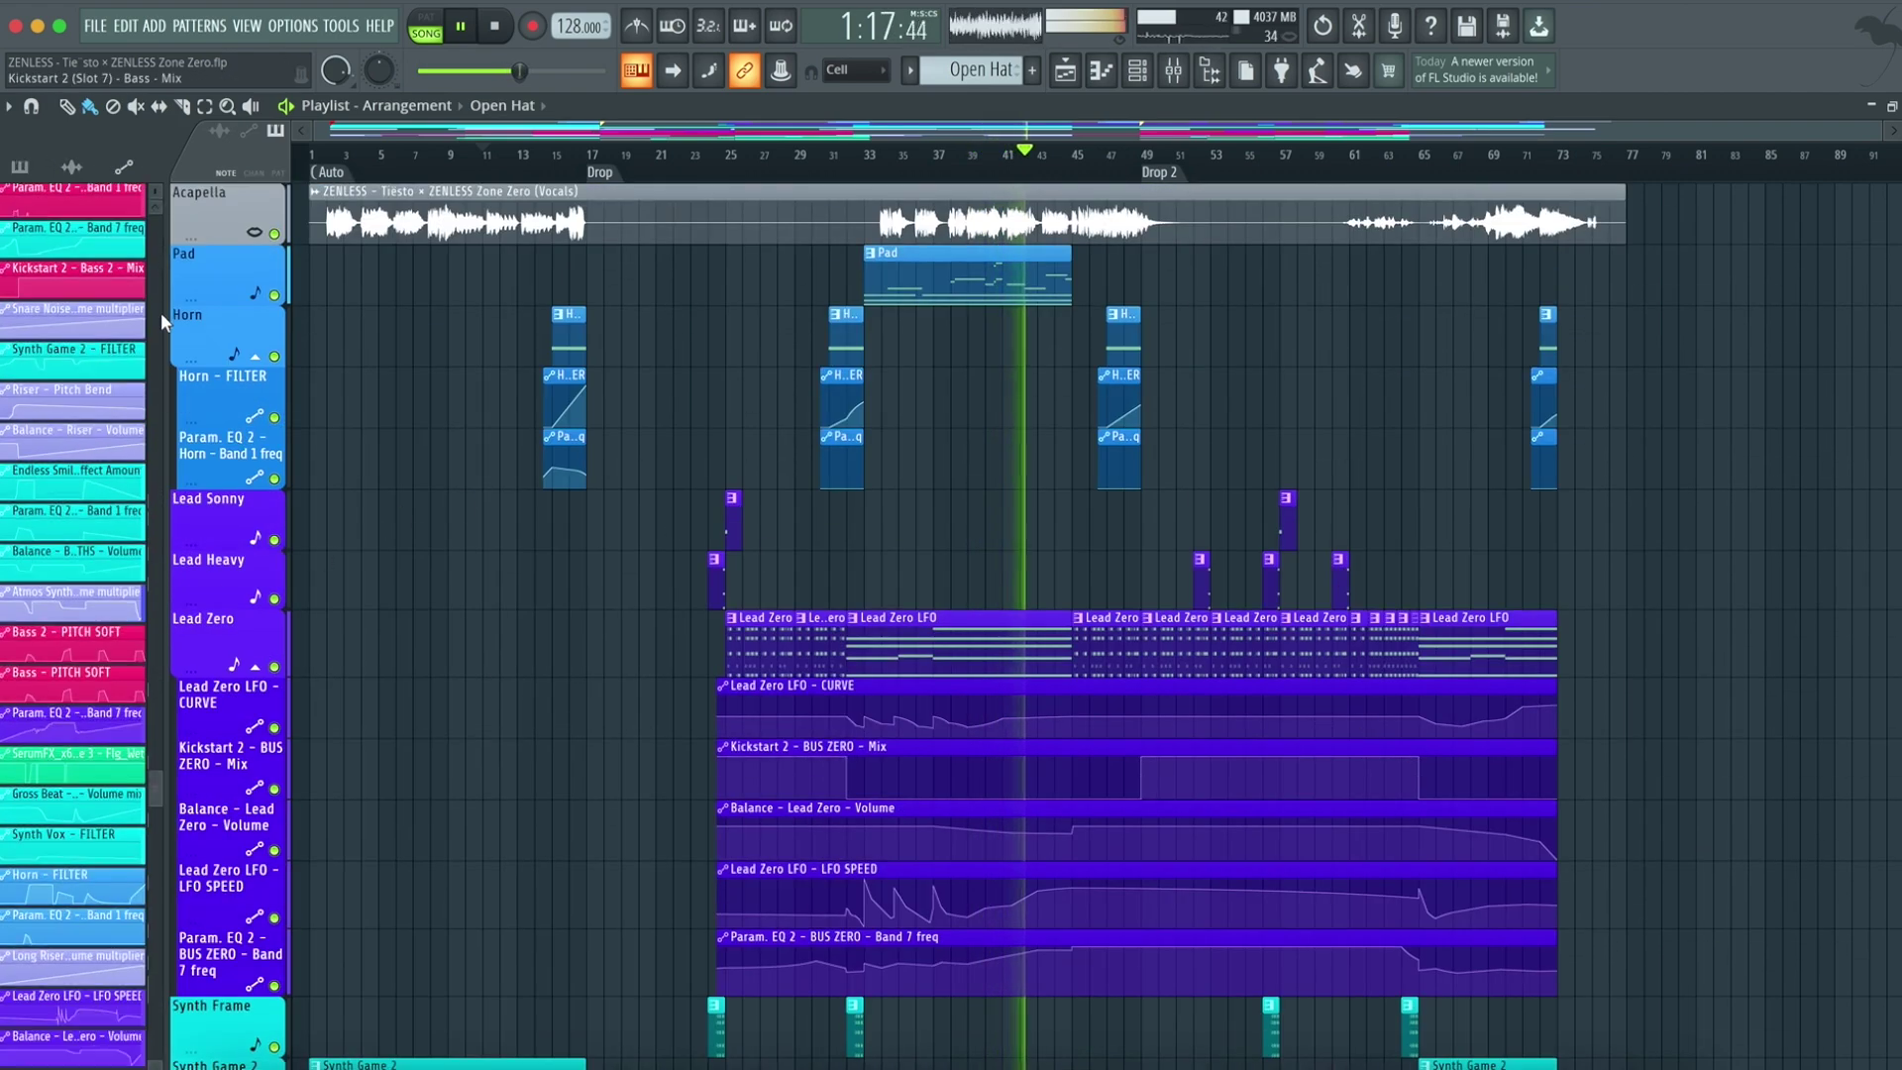
pyautogui.scroll(-5, 161, 312)
# Step: Inspect the Percussion, Kick, Bass, Bass 3 and Bass Hard channel settings
pyautogui.click(1136, 72)
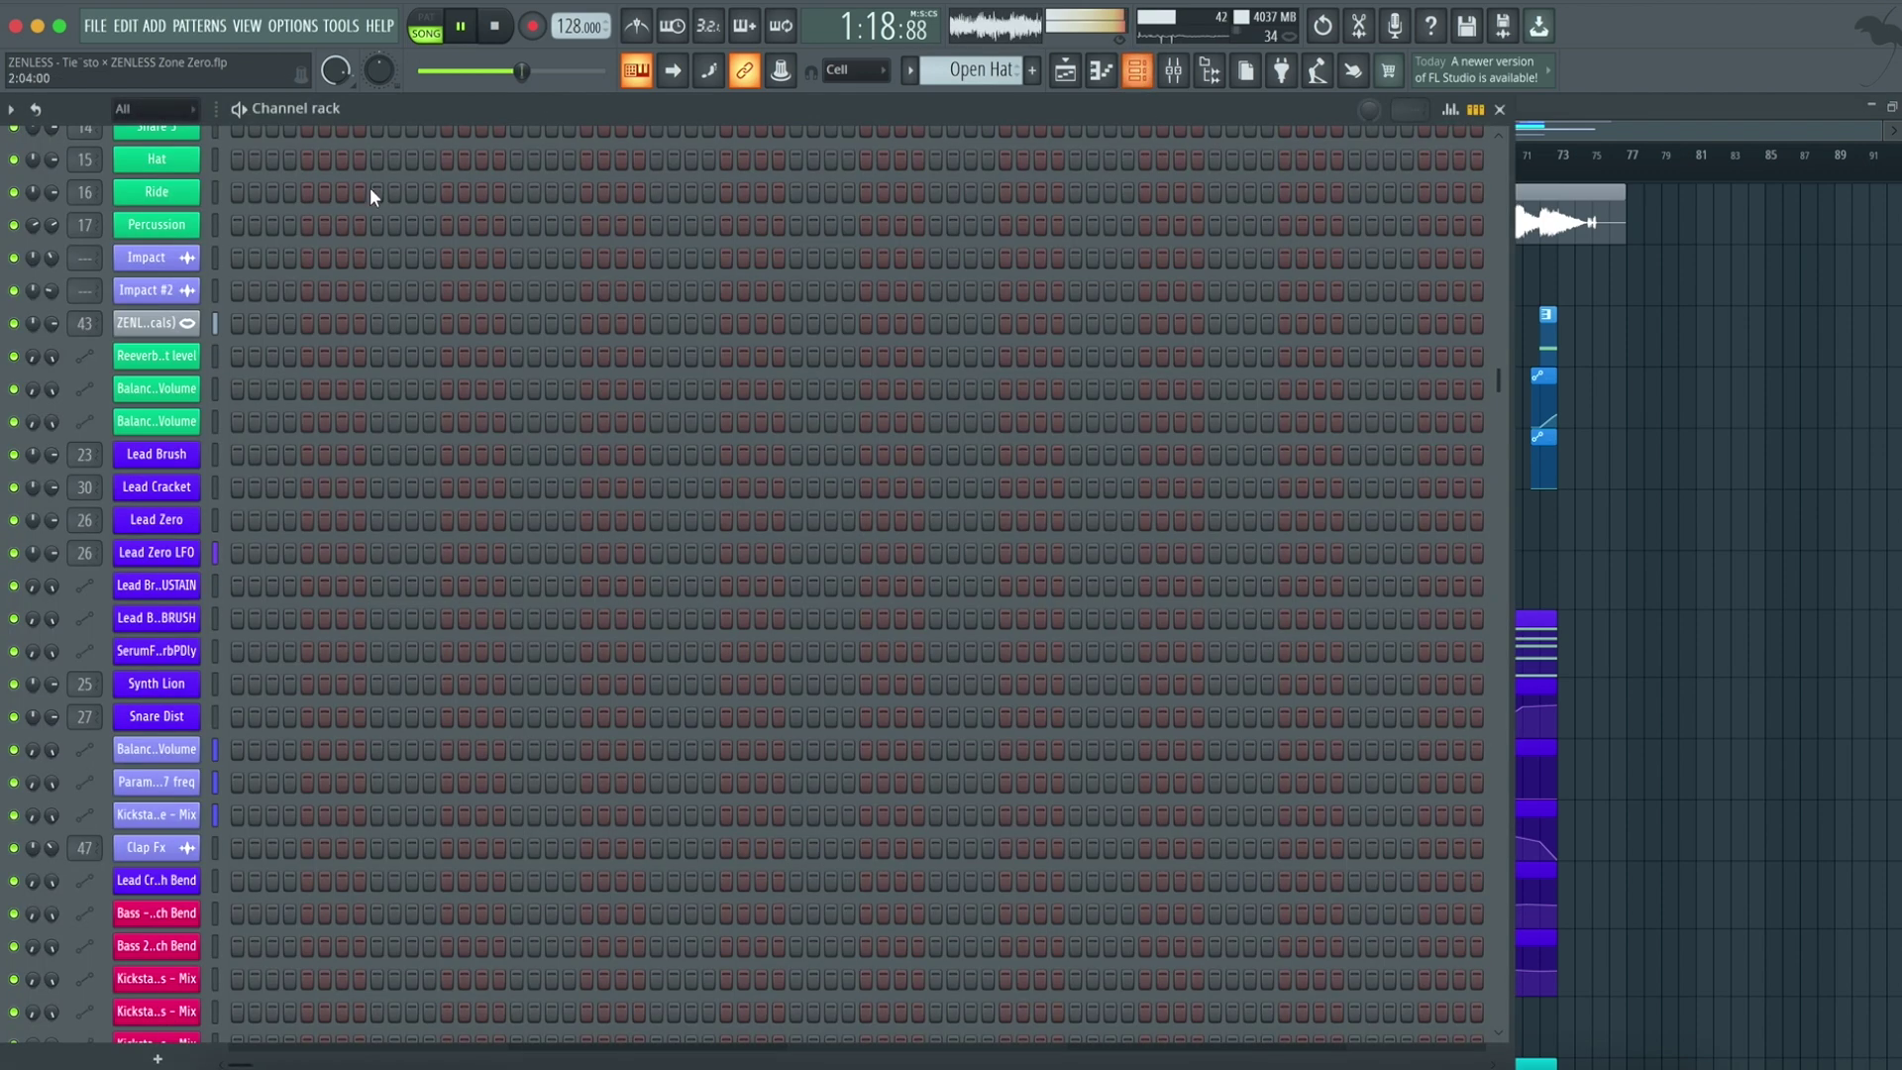
pyautogui.click(157, 224)
pyautogui.click(123, 504)
pyautogui.scroll(10, 152, 435)
pyautogui.click(156, 293)
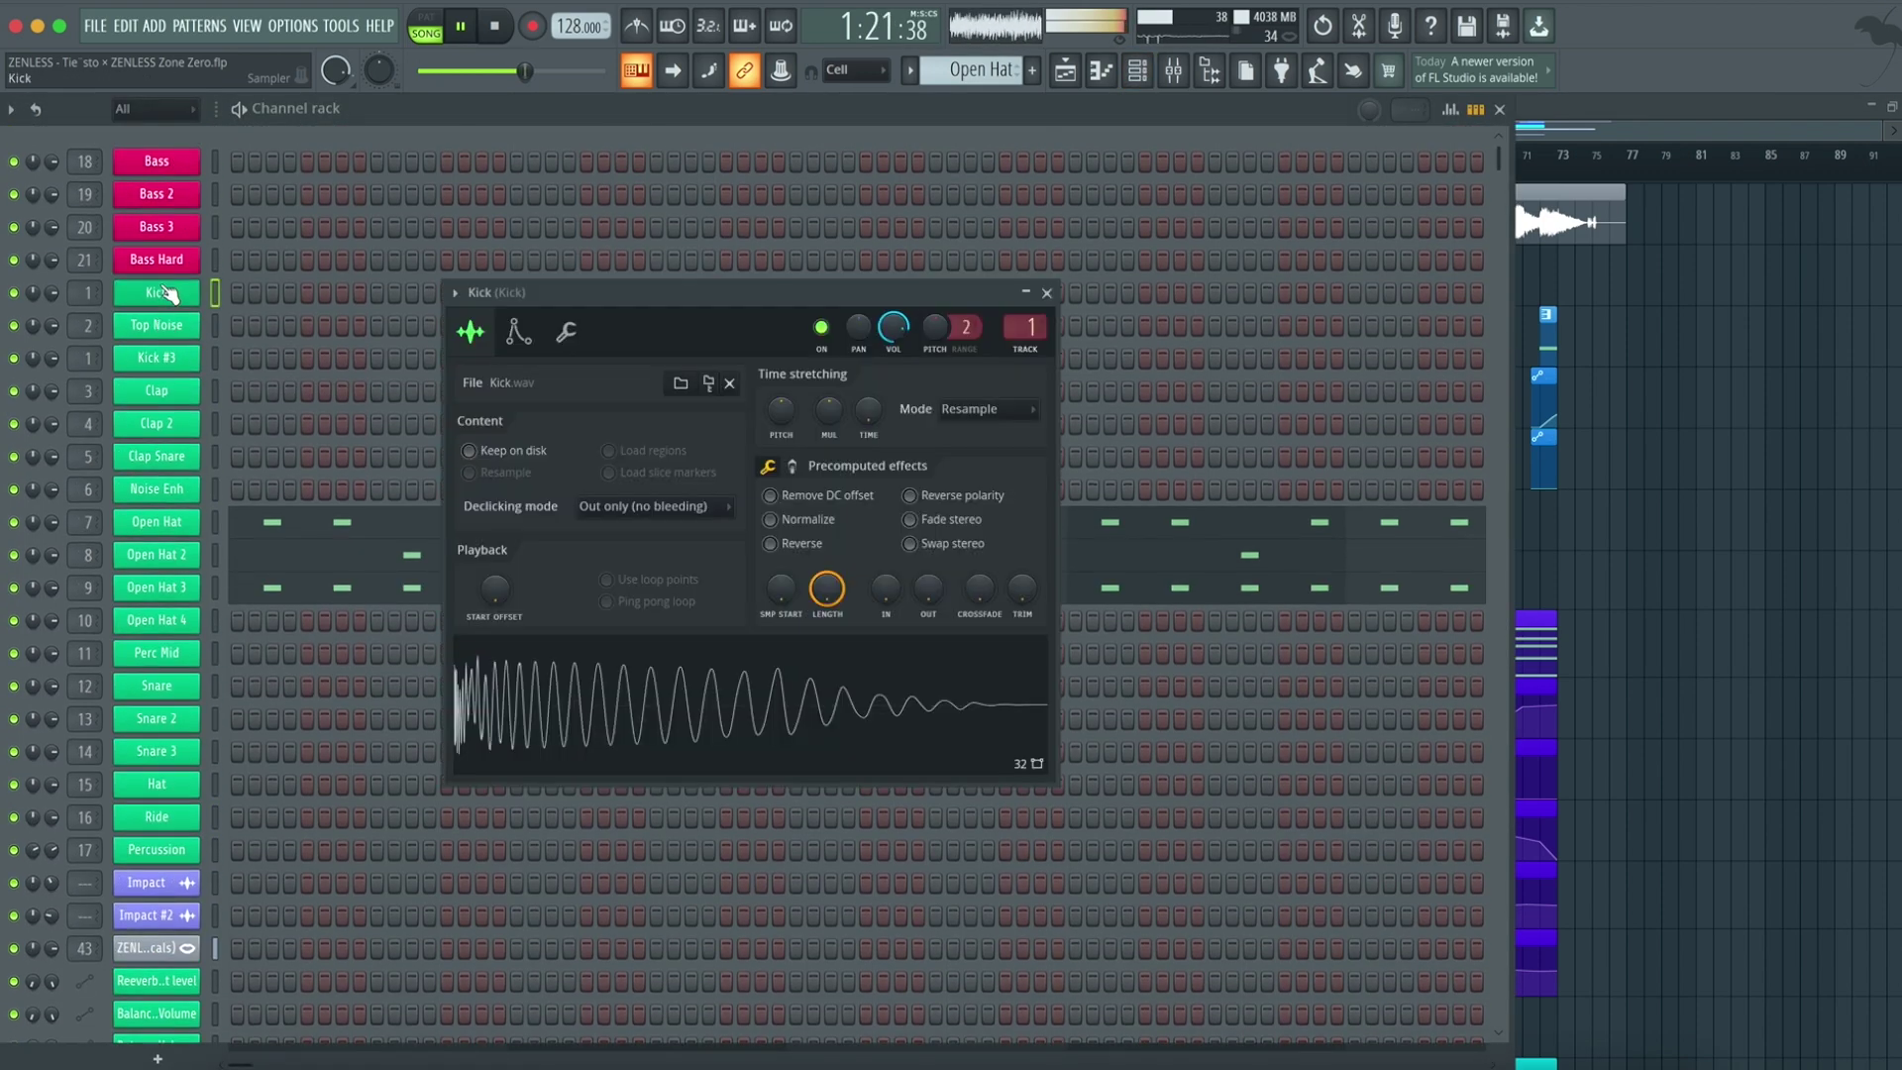
pyautogui.click(158, 164)
pyautogui.click(158, 226)
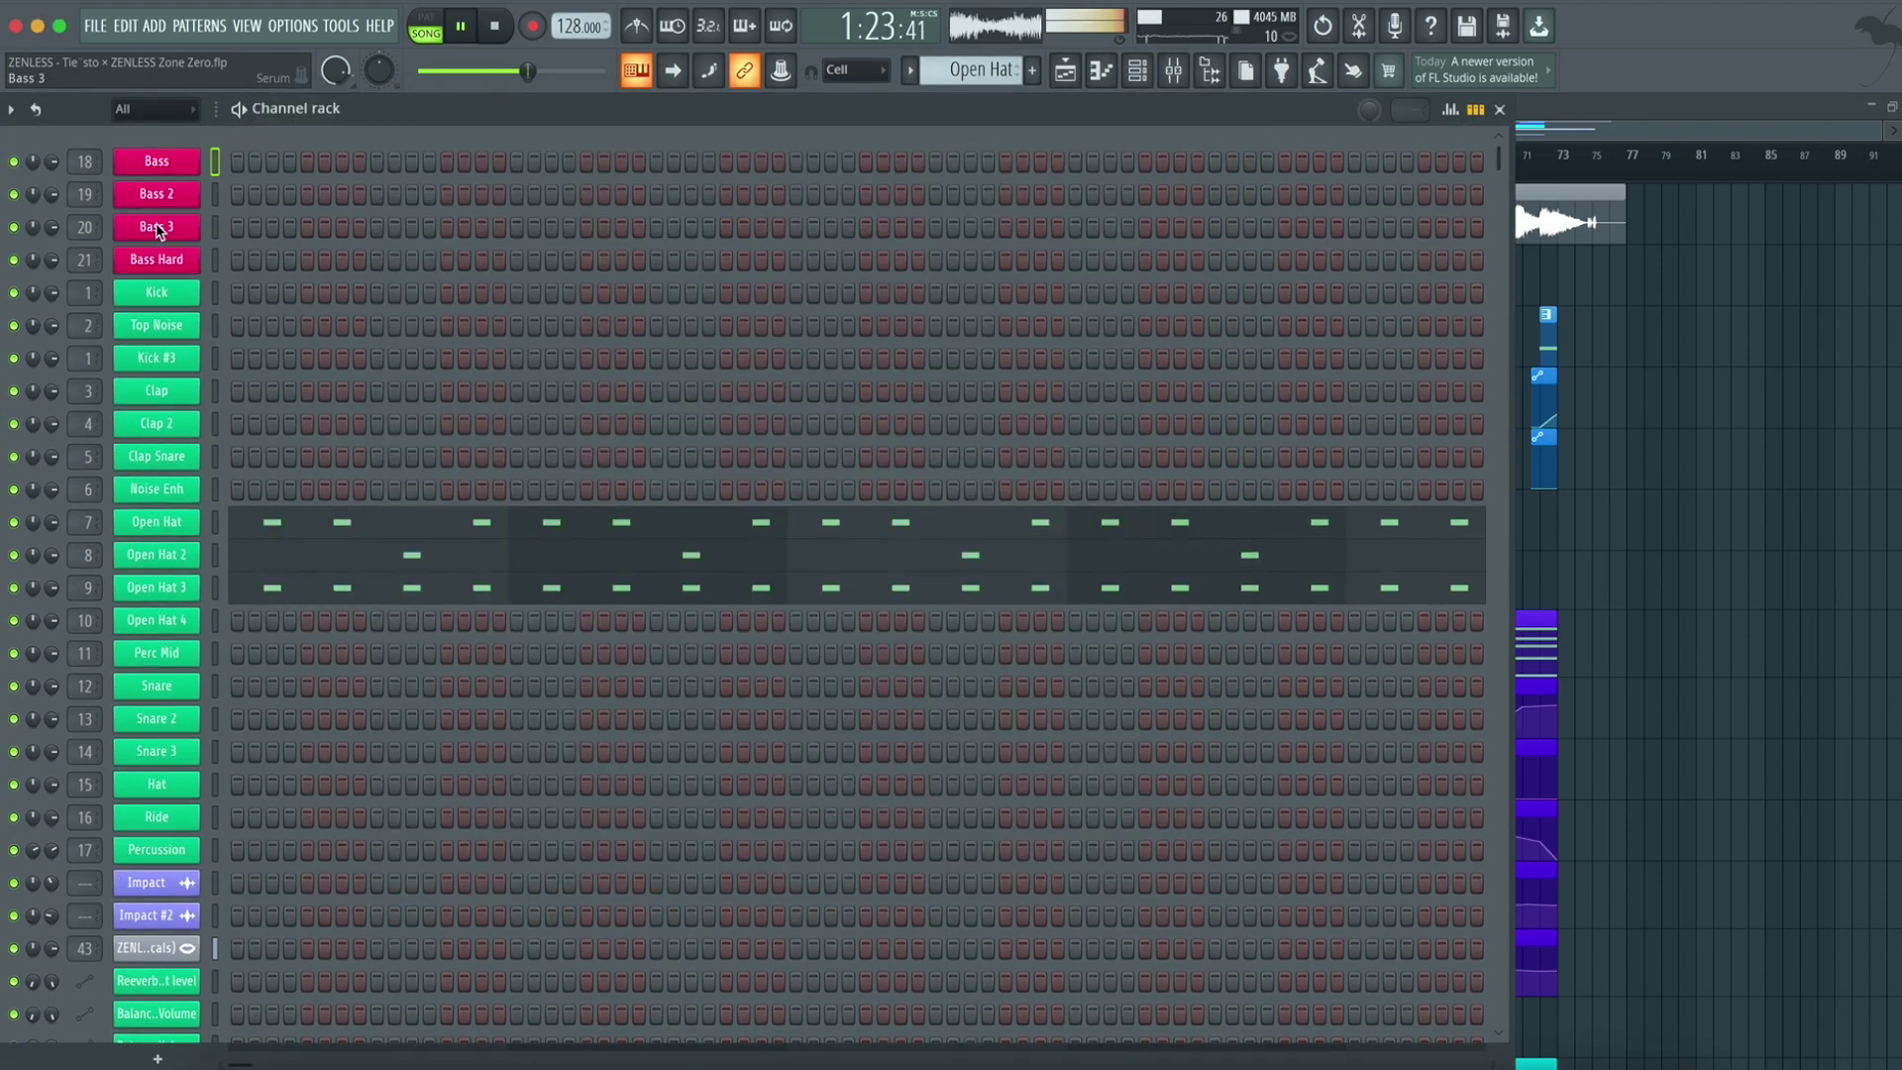
pyautogui.click(155, 260)
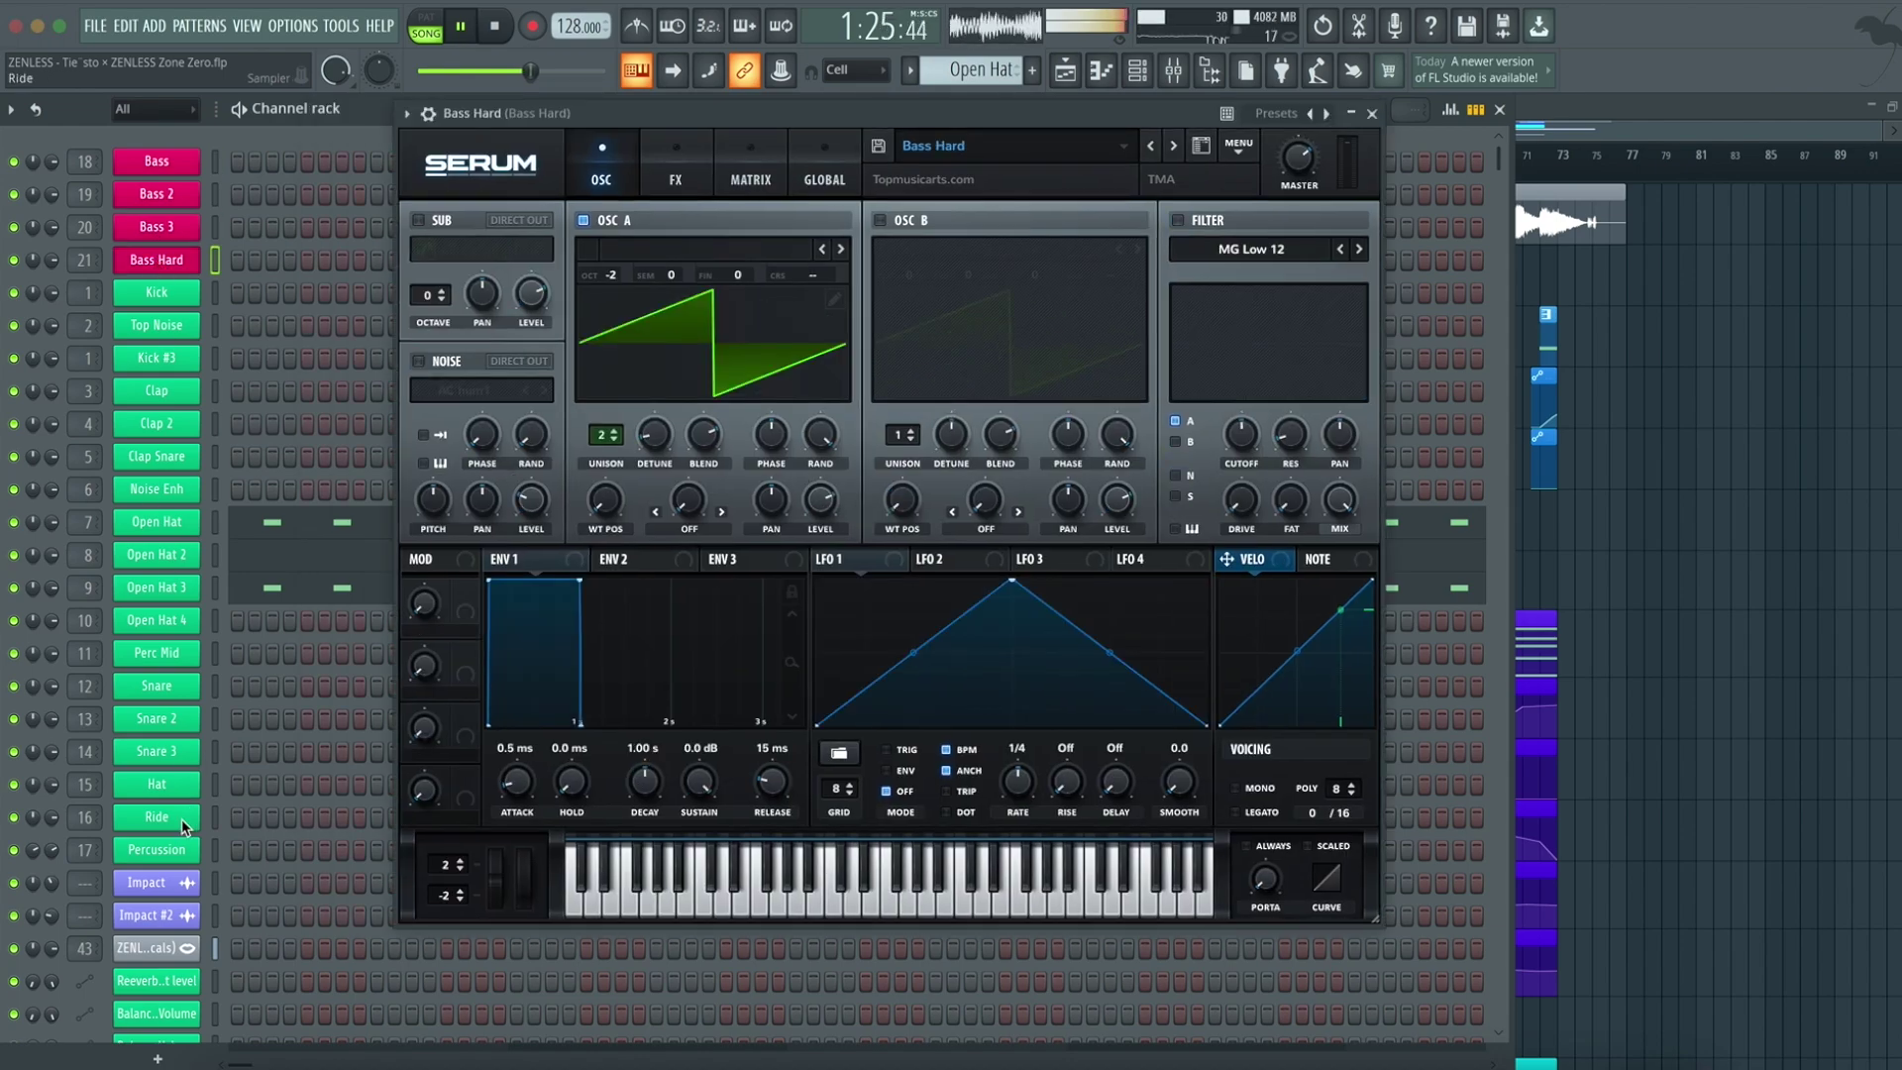
# Step: Inspect Ride, Snare Dist, Lead Cracket, Lead Zero, Lead Heavy, Lead Sonny and Pad settings
pyautogui.click(156, 819)
pyautogui.scroll(-10, 233, 783)
pyautogui.click(156, 659)
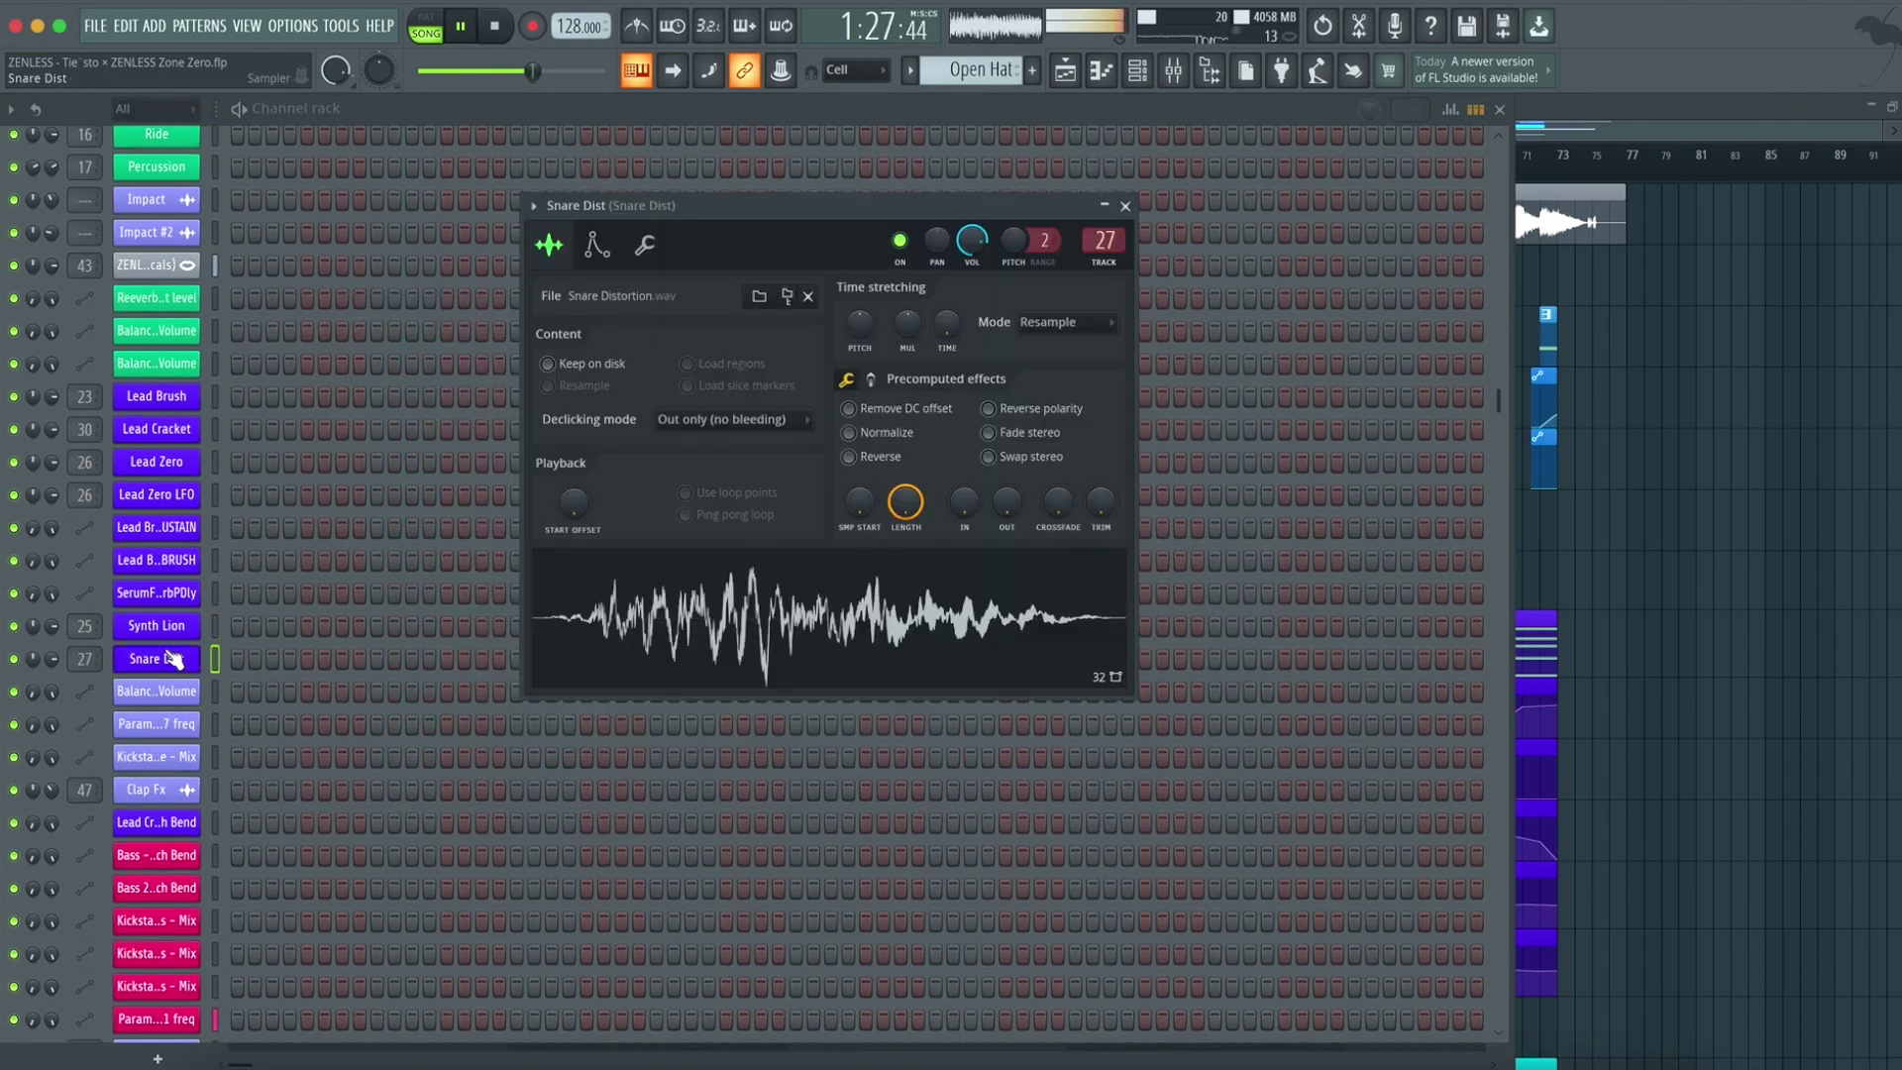
pyautogui.click(176, 459)
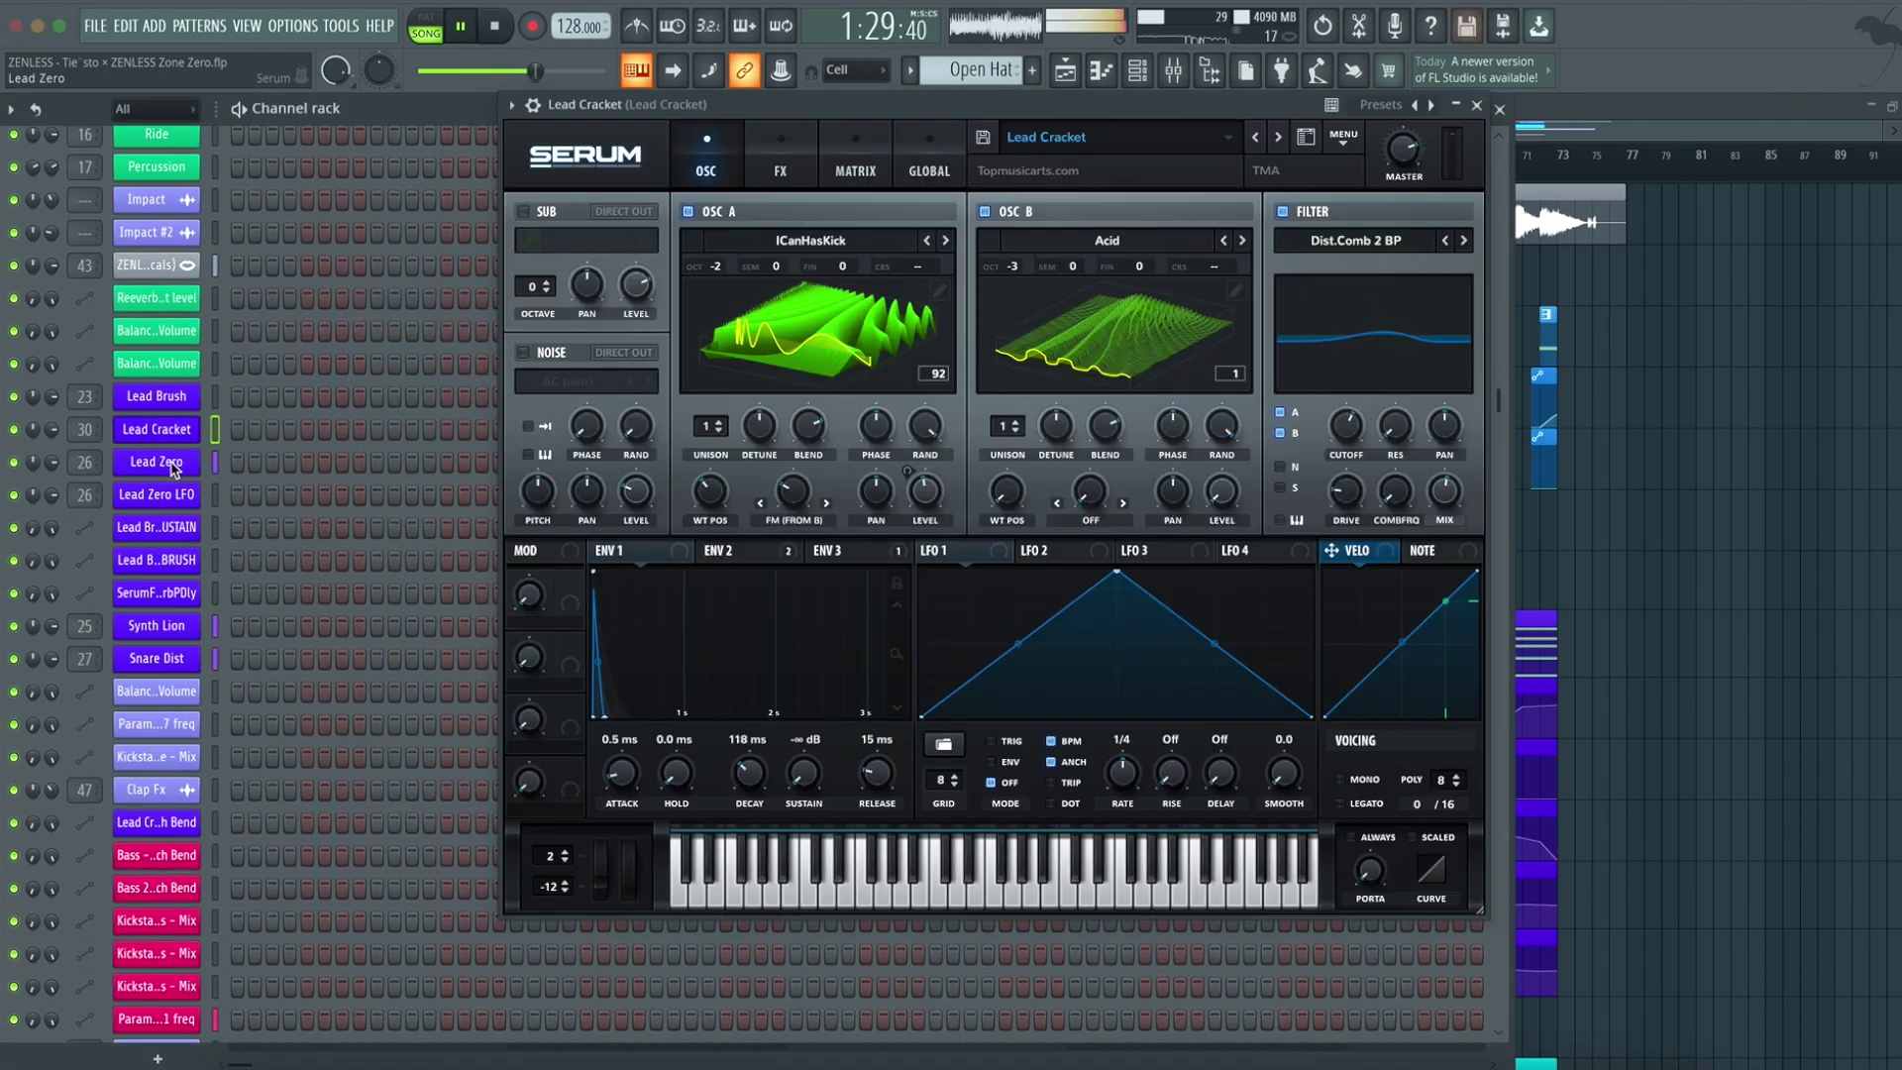
pyautogui.click(156, 492)
pyautogui.scroll(-10, 284, 742)
pyautogui.scroll(-10, 187, 678)
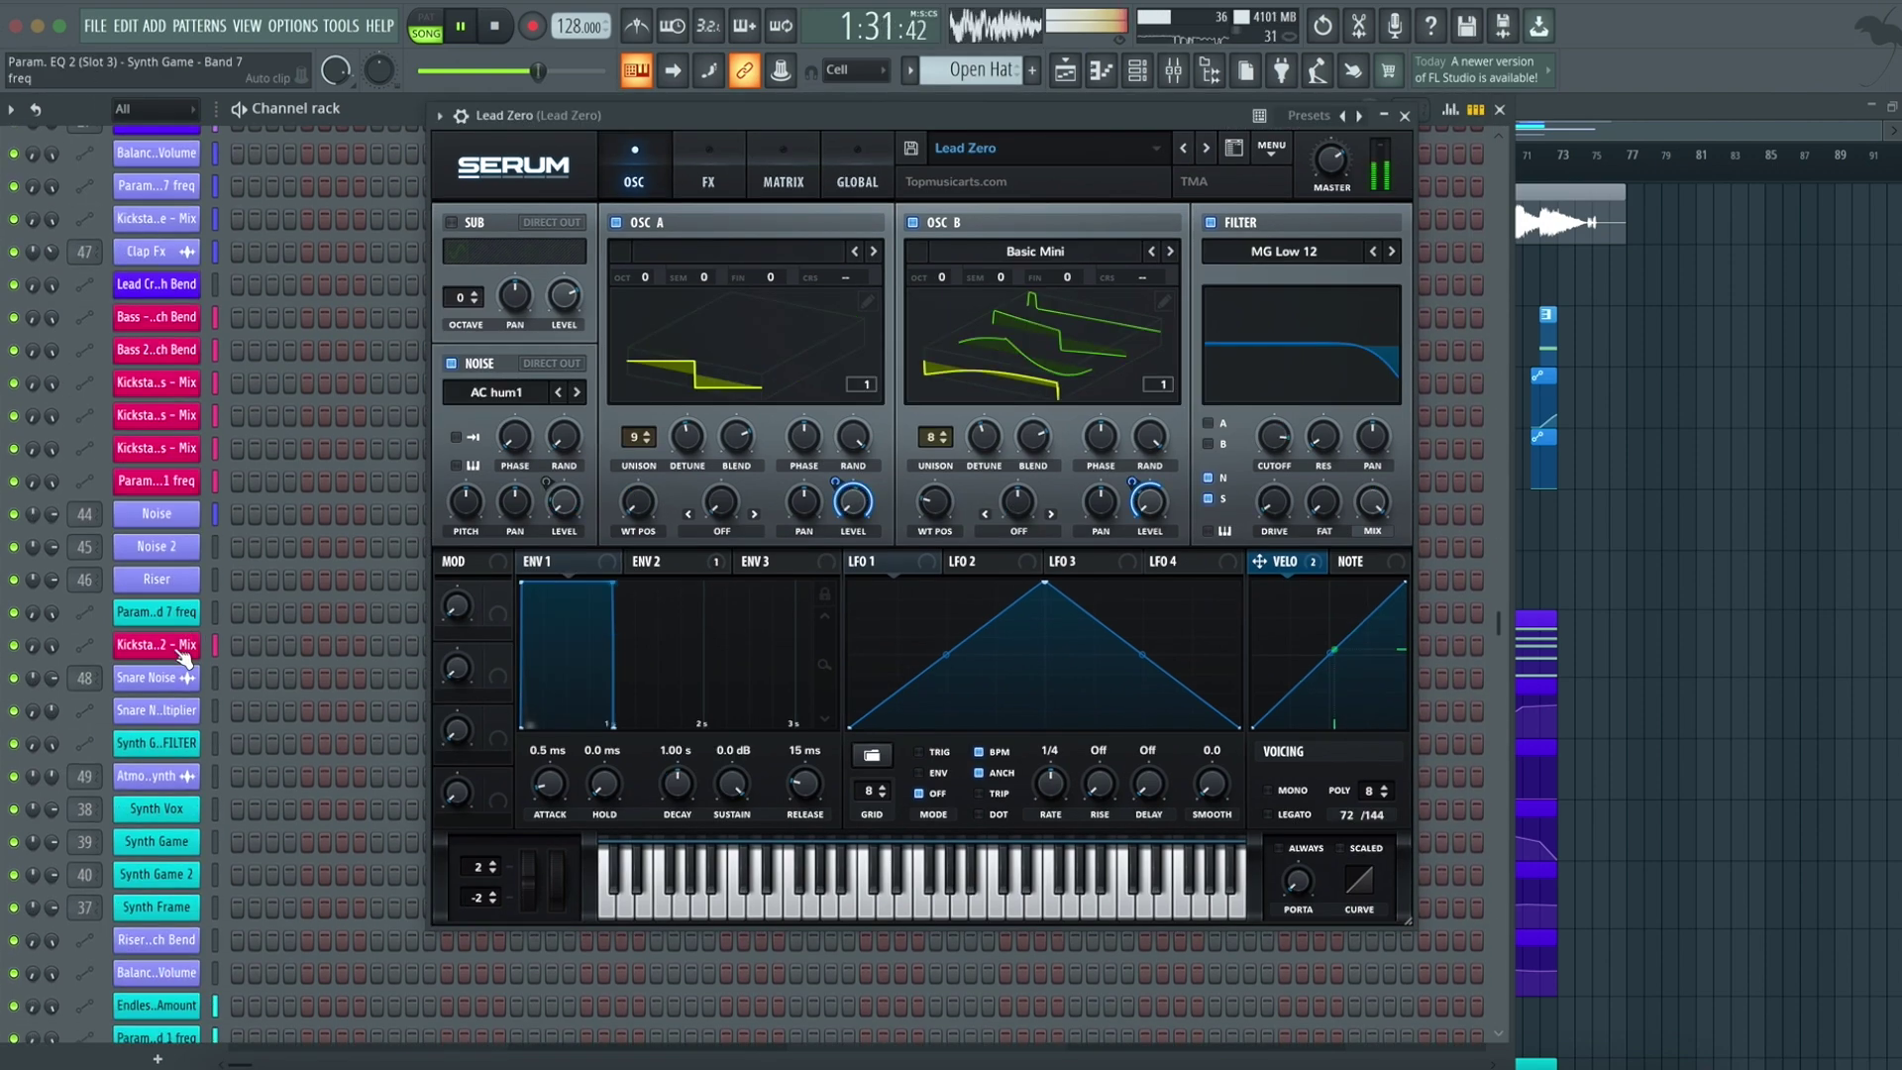
pyautogui.click(157, 871)
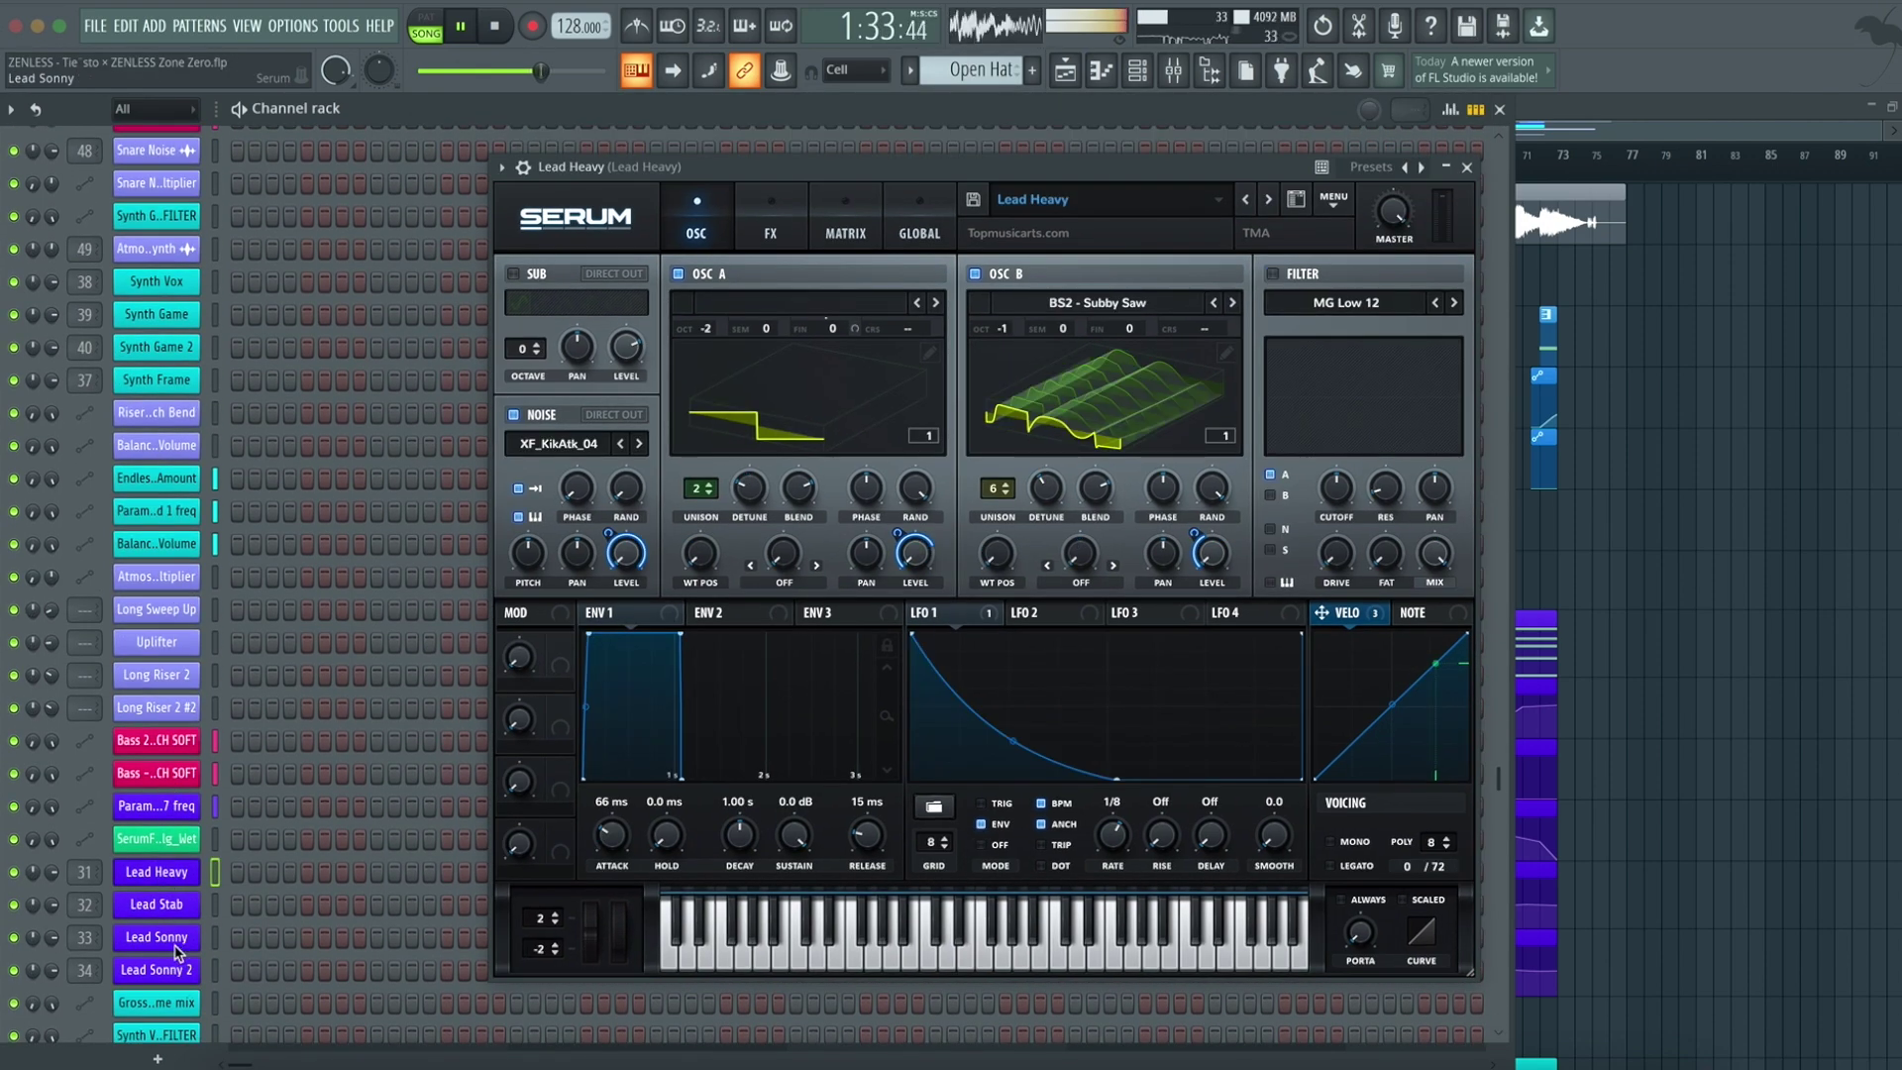
pyautogui.click(156, 936)
pyautogui.scroll(-10, 273, 857)
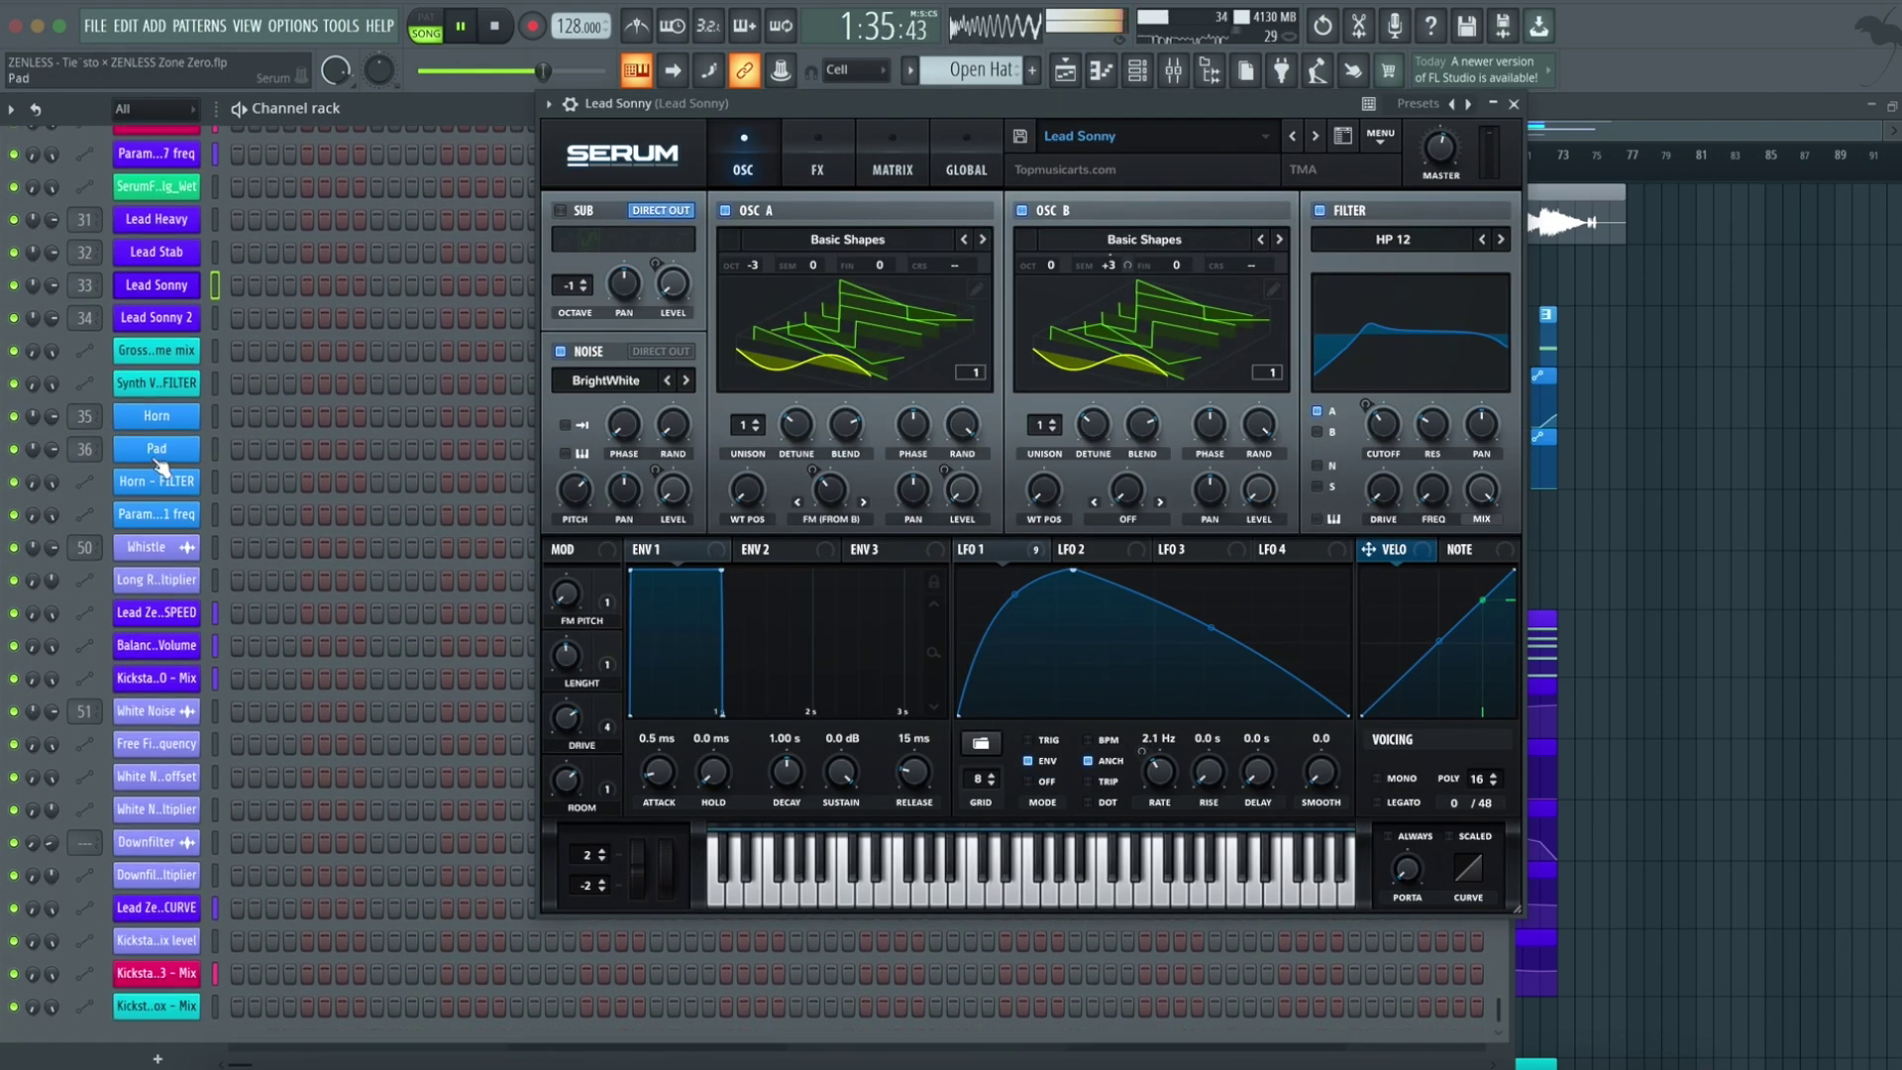
pyautogui.click(156, 472)
# Step: Open the mixer and inspect Soundgoodizer on Bass Hard and Kickstart on Bass 2
pyautogui.press('Escape')
pyautogui.press('F6')
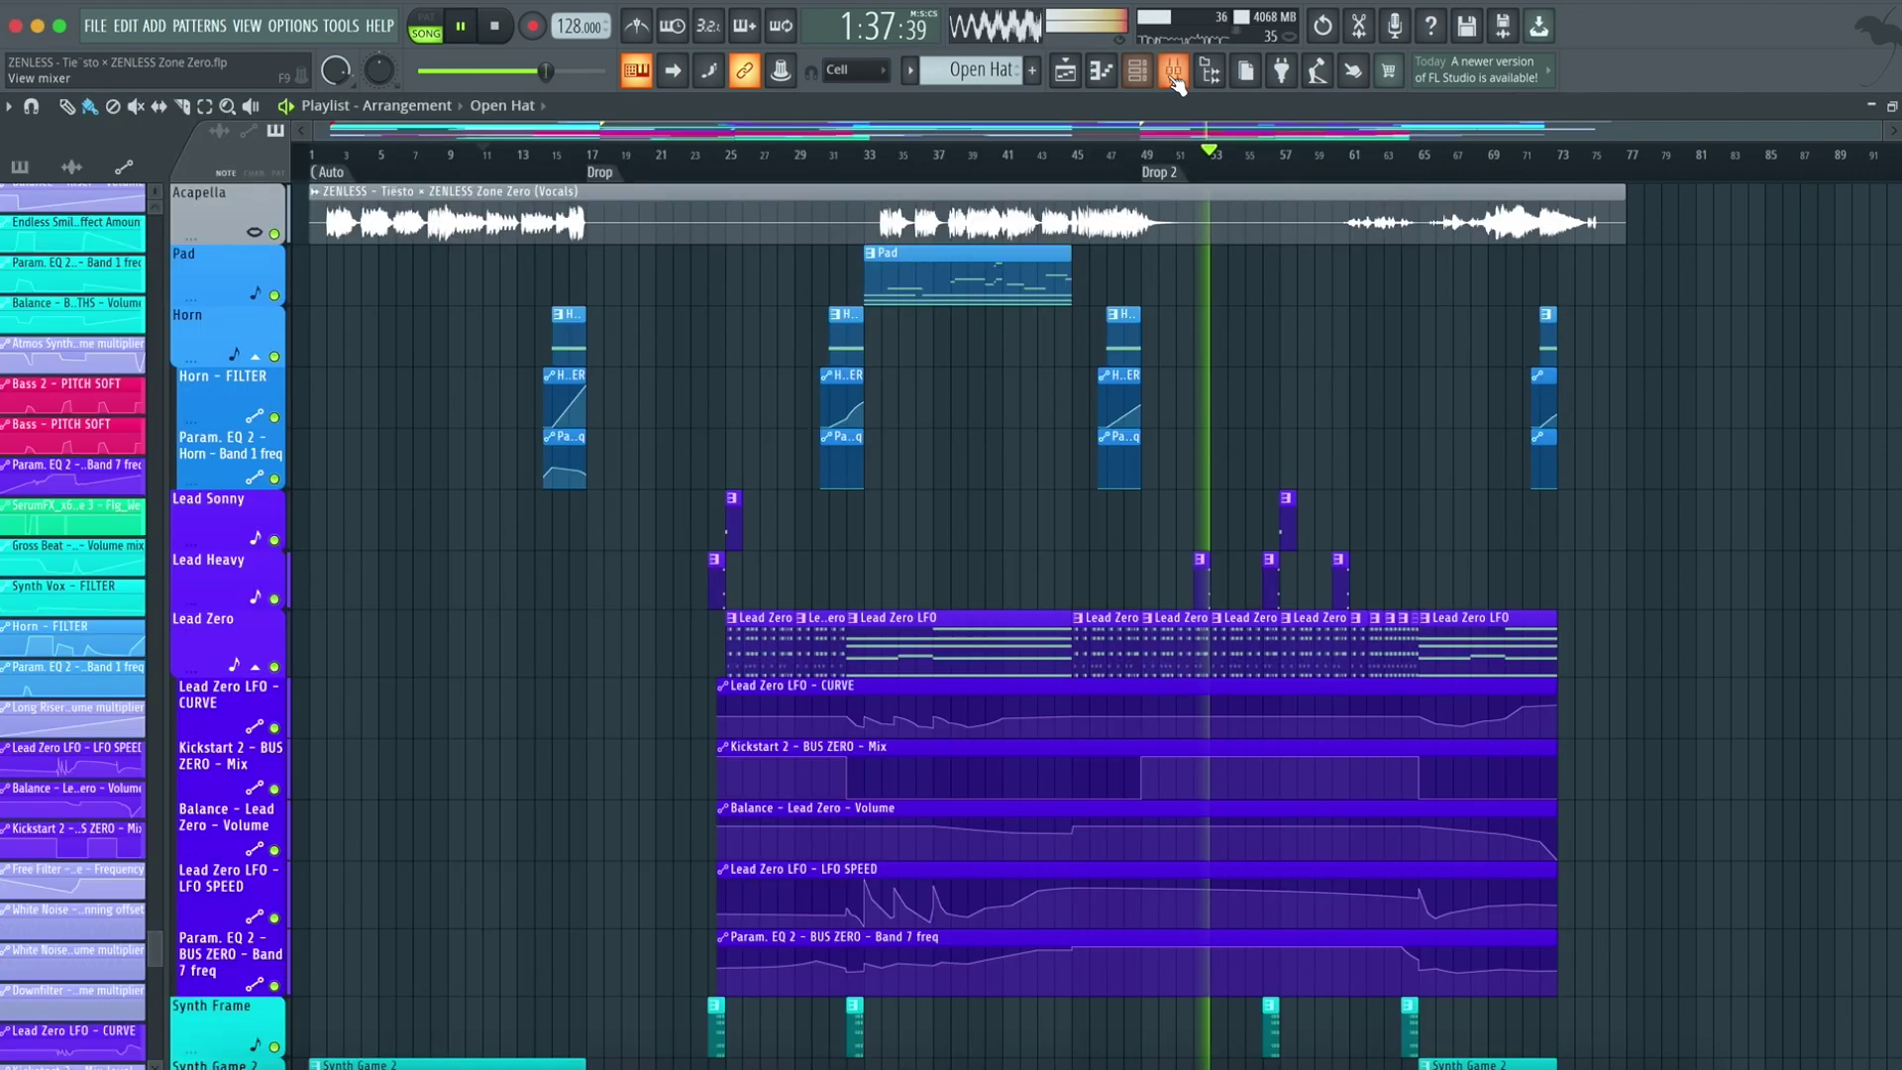
pyautogui.press('F9')
pyautogui.click(821, 766)
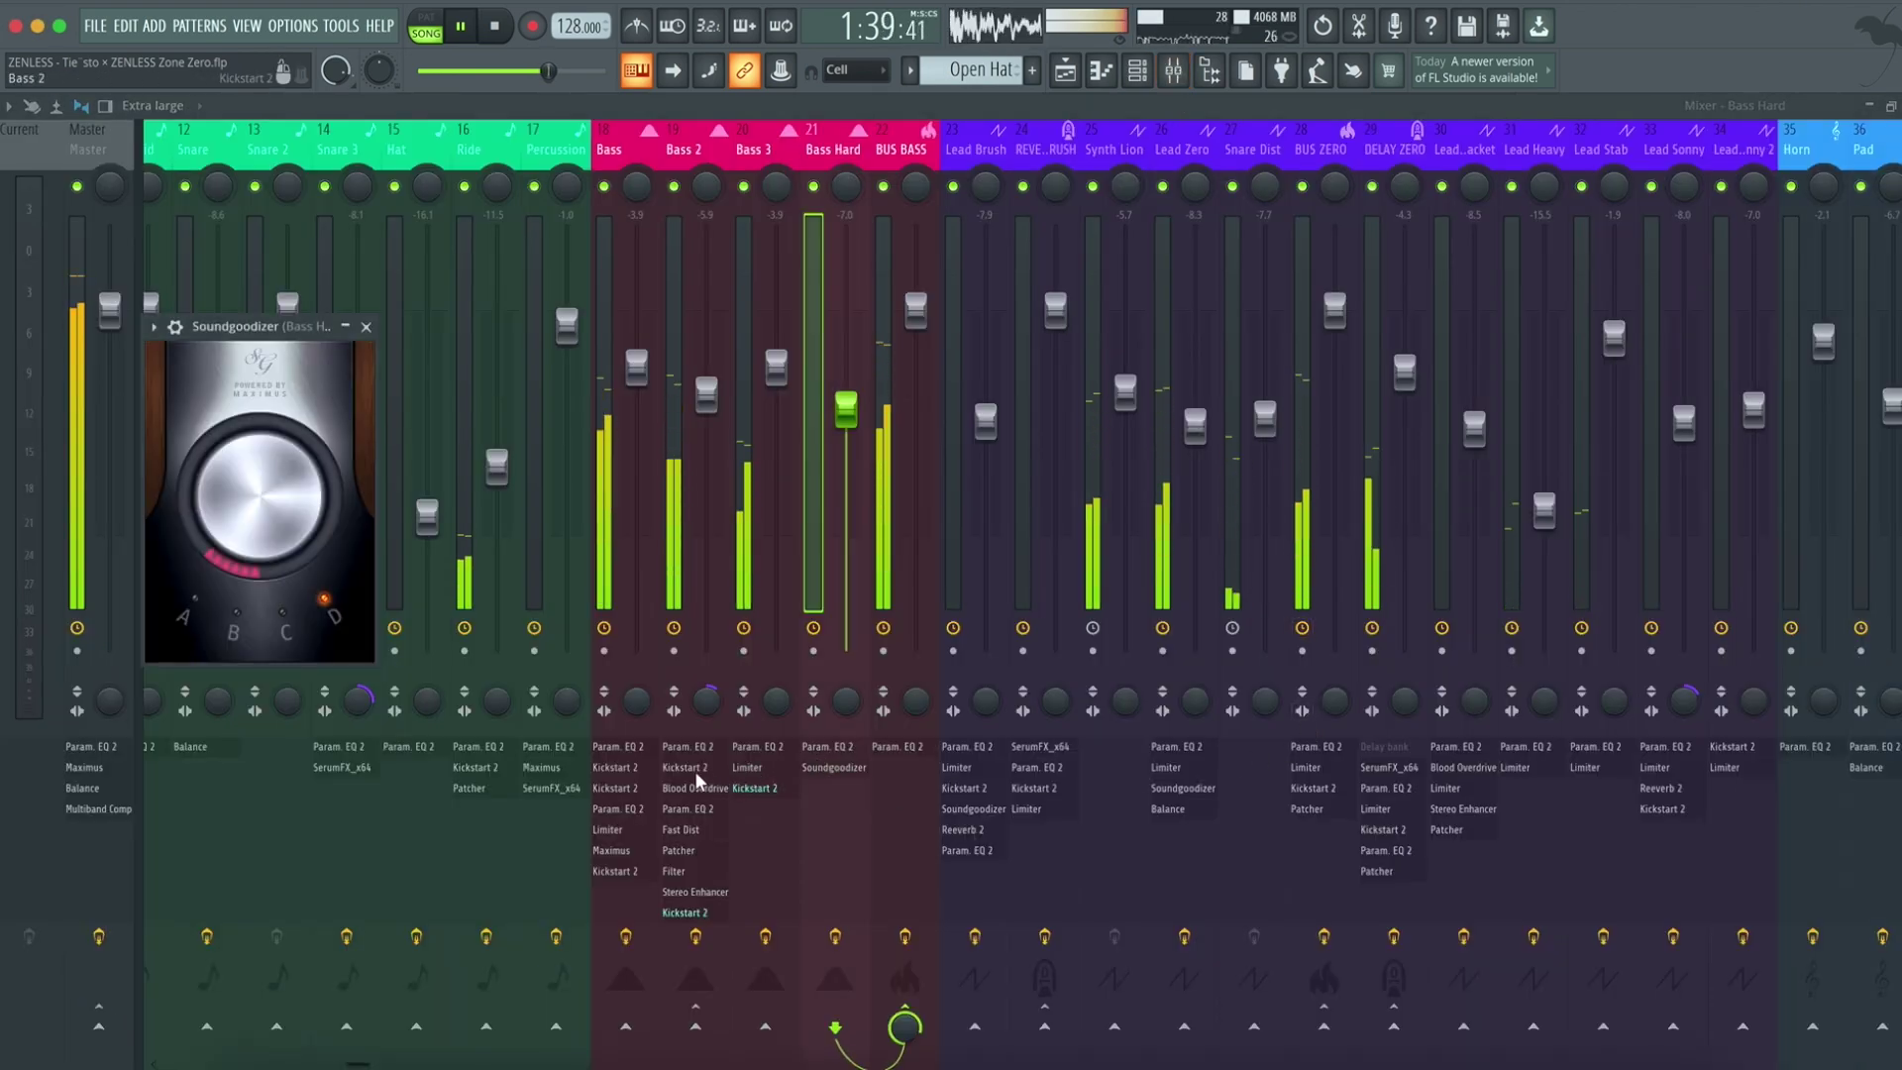
pyautogui.click(685, 913)
pyautogui.press('Escape')
# Step: Inspect the Bass track's Kickstart and the Bass 2 Patcher and EQ
pyautogui.click(615, 871)
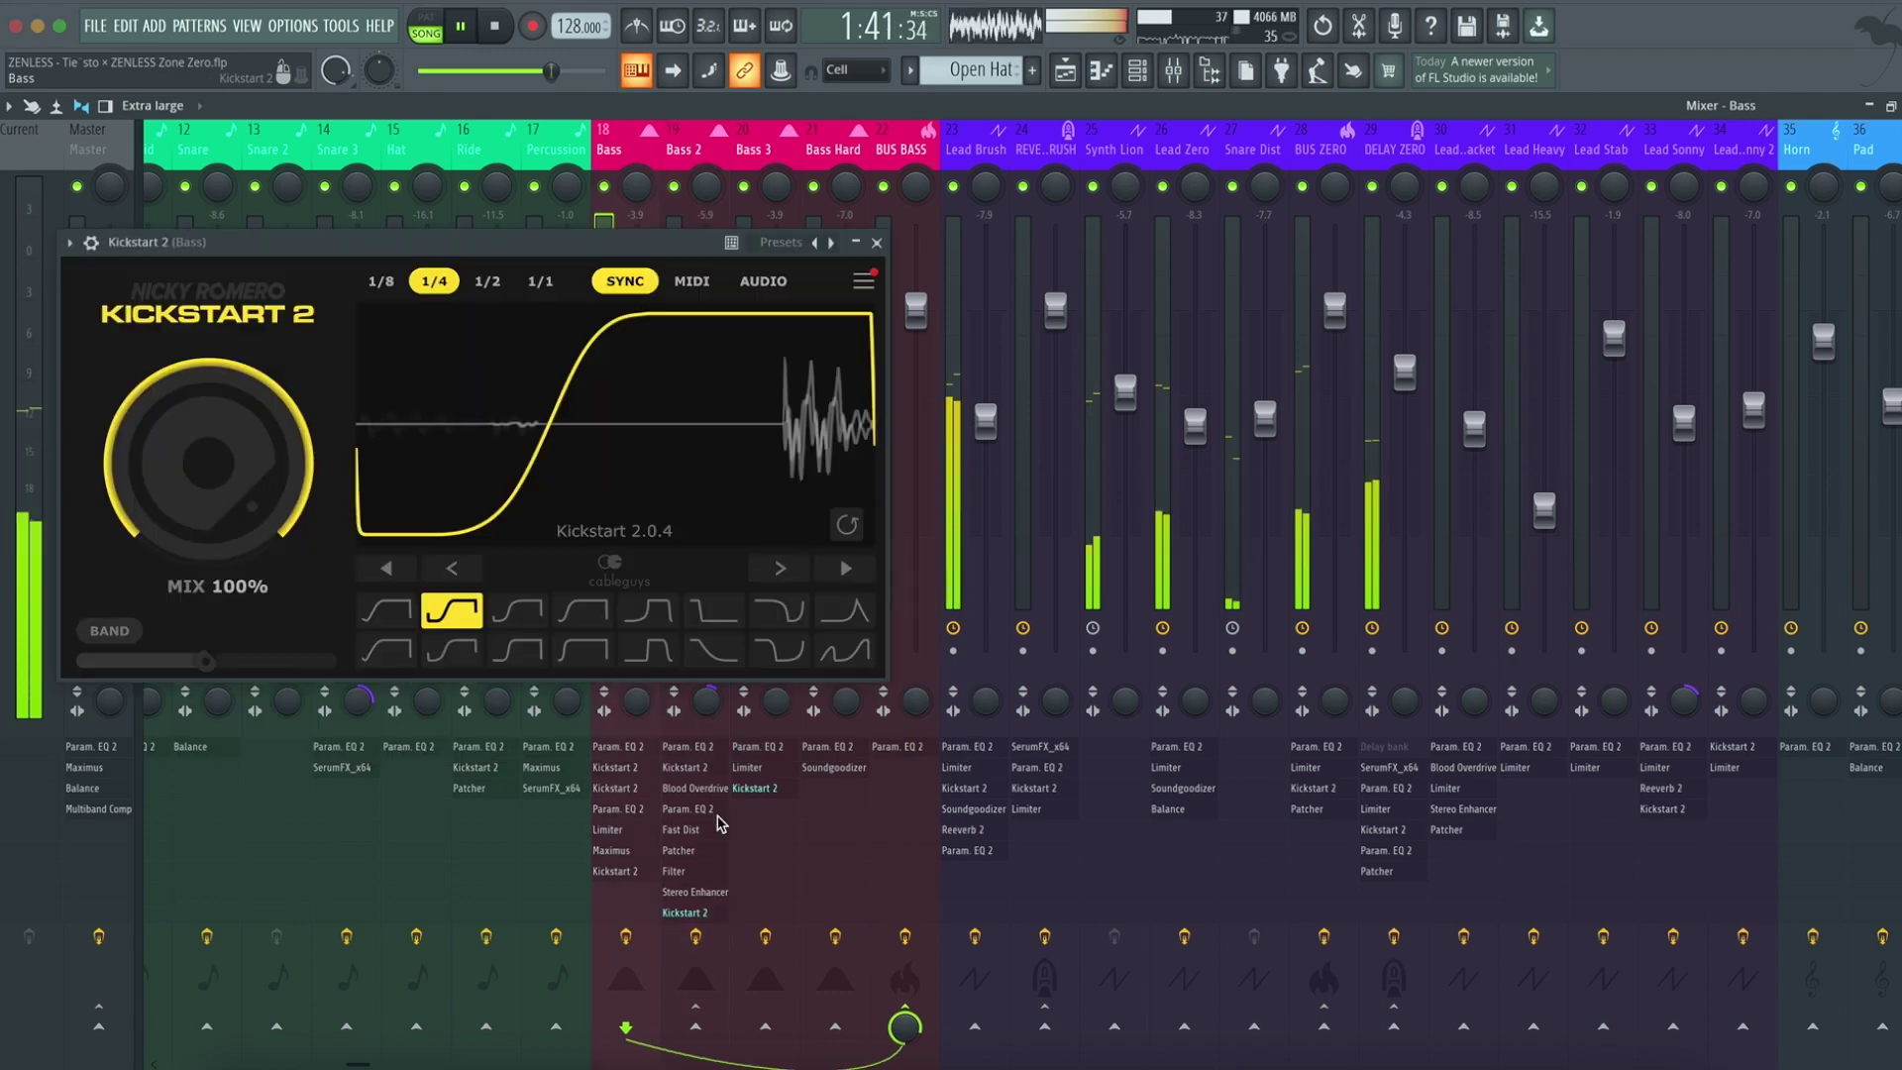
pyautogui.click(680, 852)
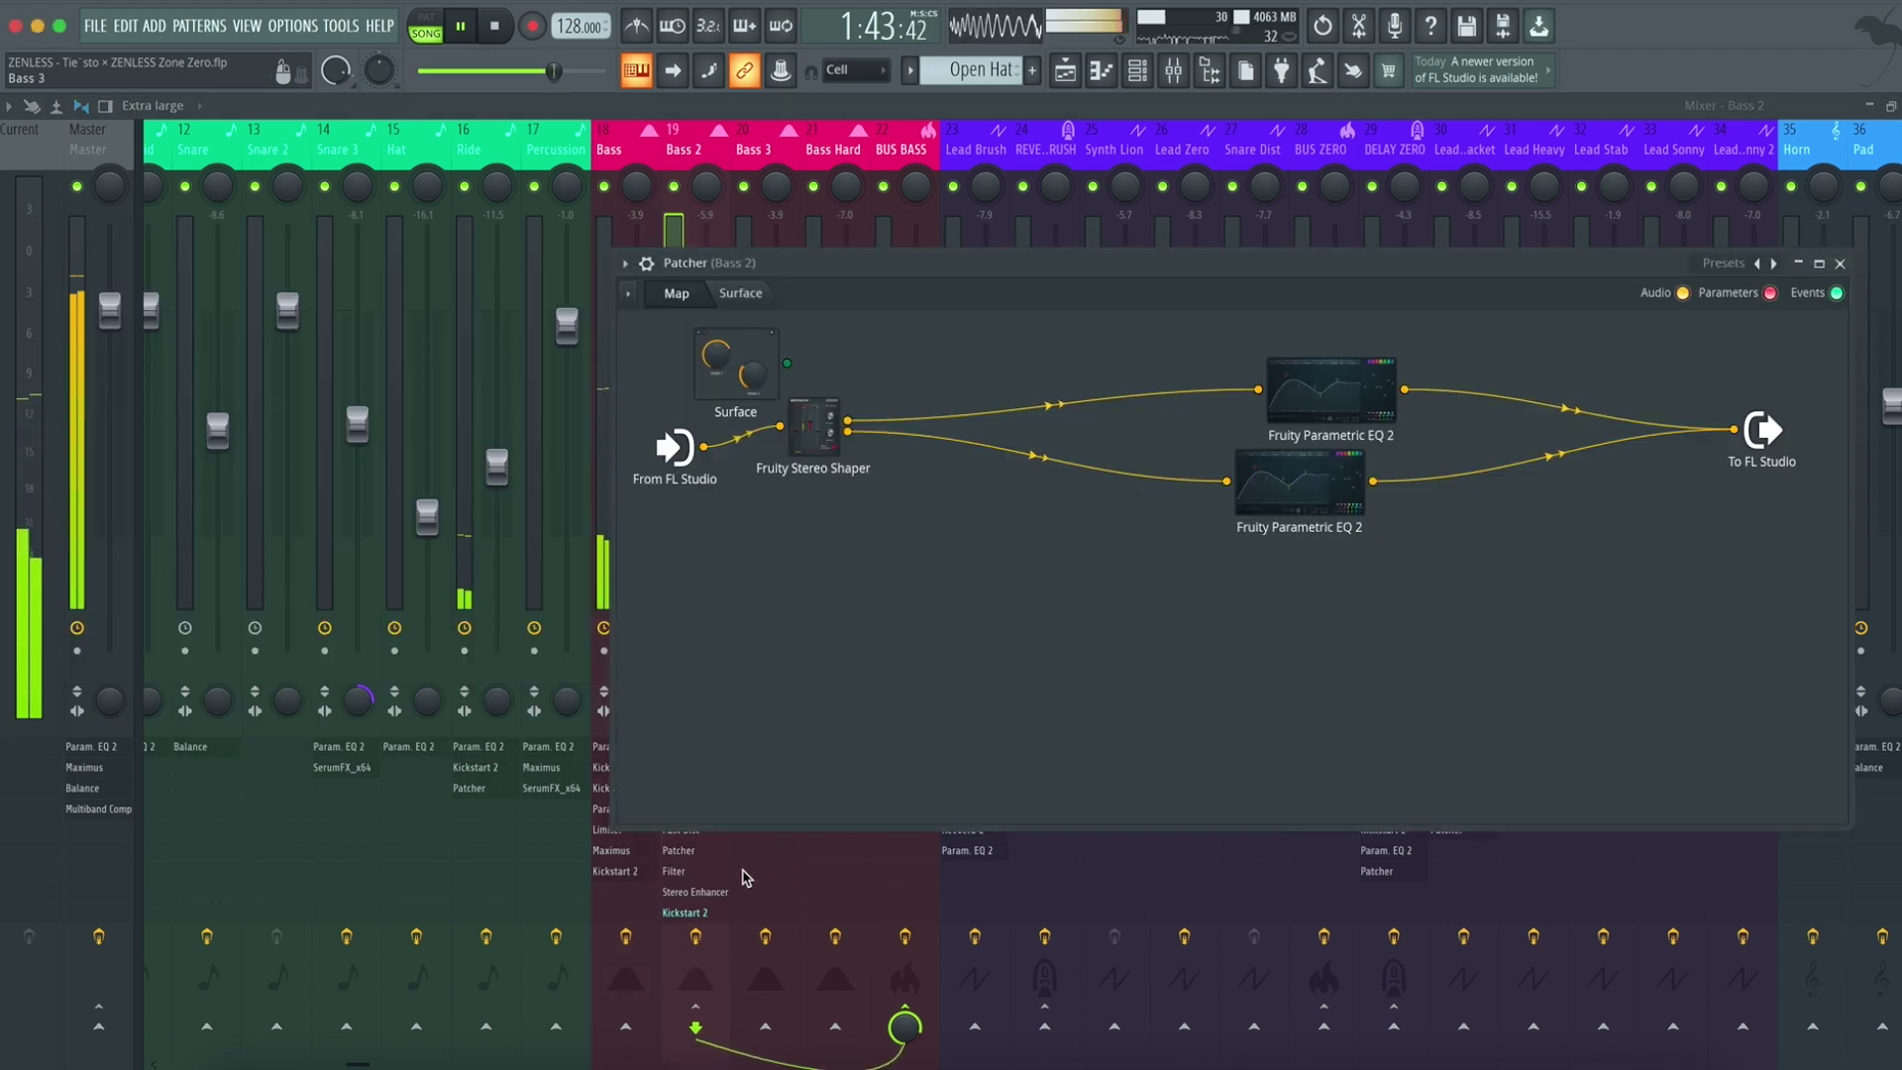
pyautogui.press('Escape')
pyautogui.click(689, 811)
pyautogui.press('Escape')
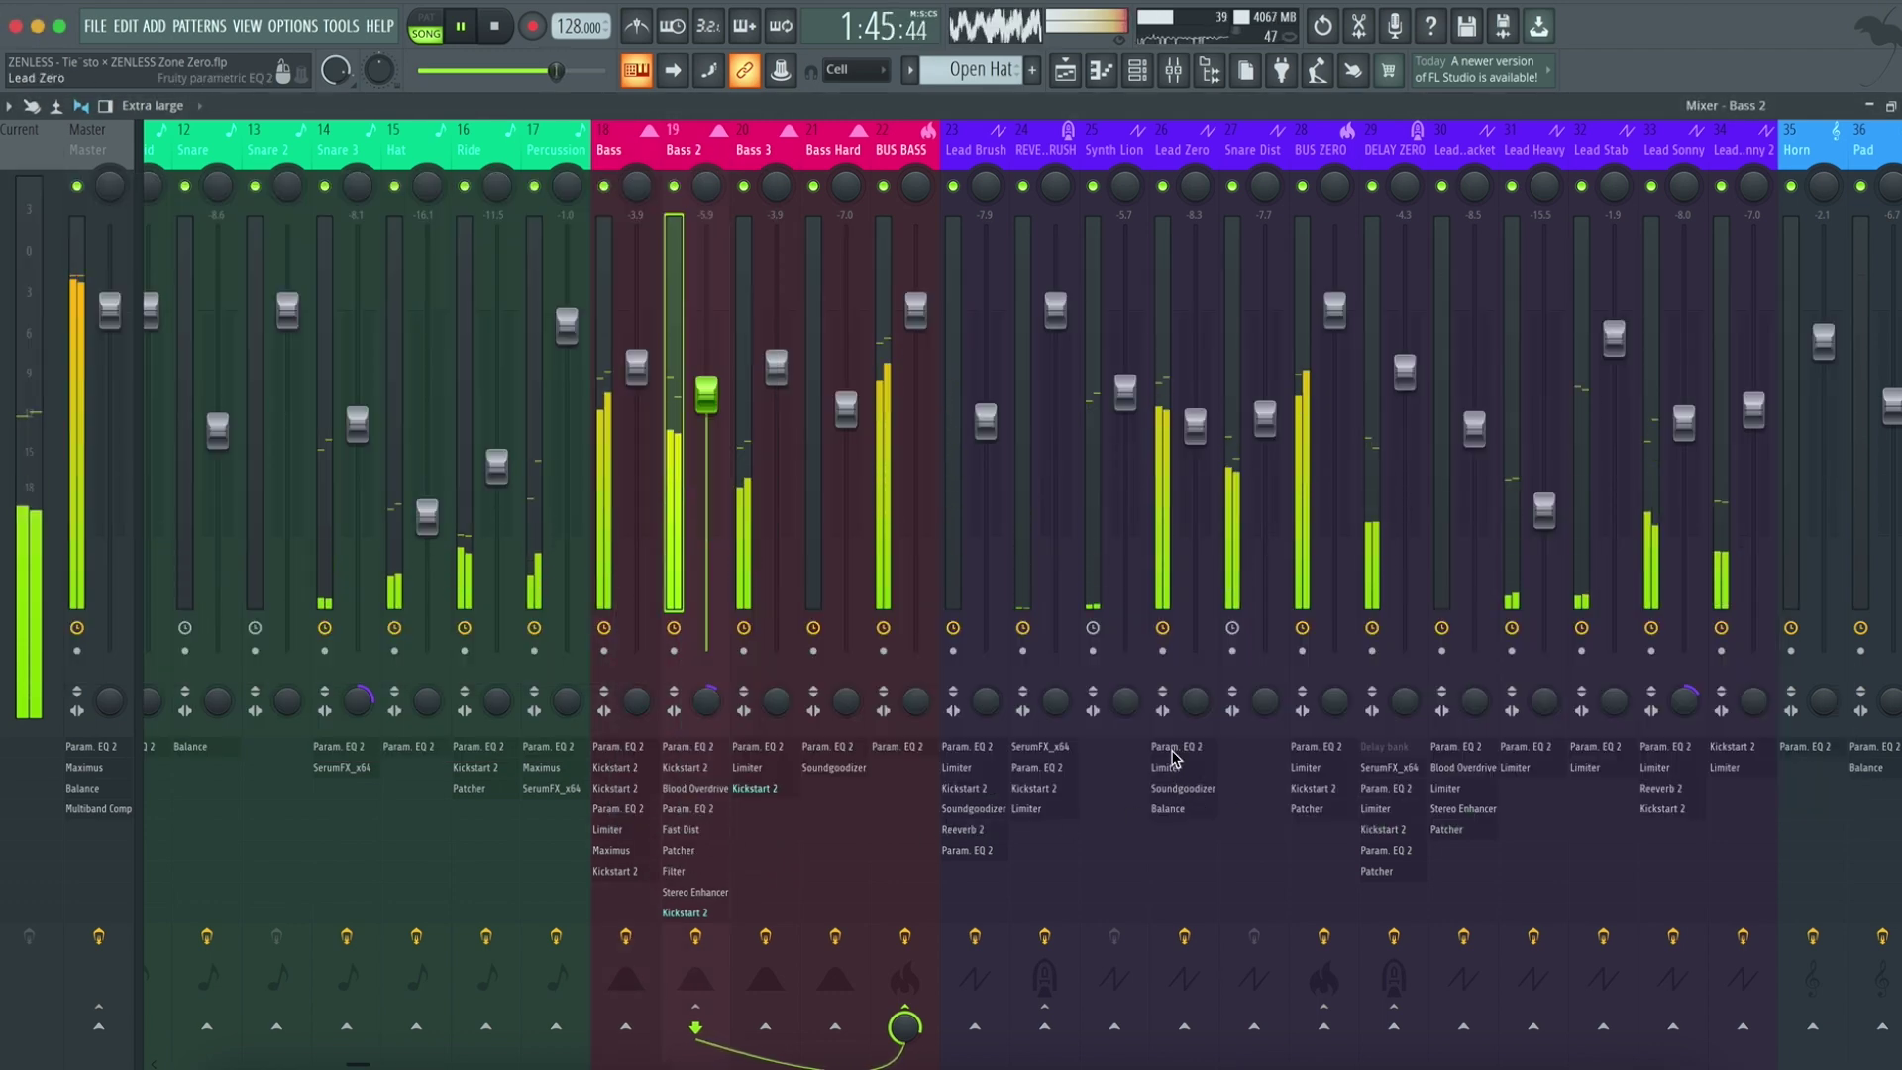
# Step: Inspect the Lead Zero EQ, DELAY ZERO delay and Lead Sonny EQ
pyautogui.click(1436, 811)
pyautogui.press('Escape')
pyautogui.click(1390, 767)
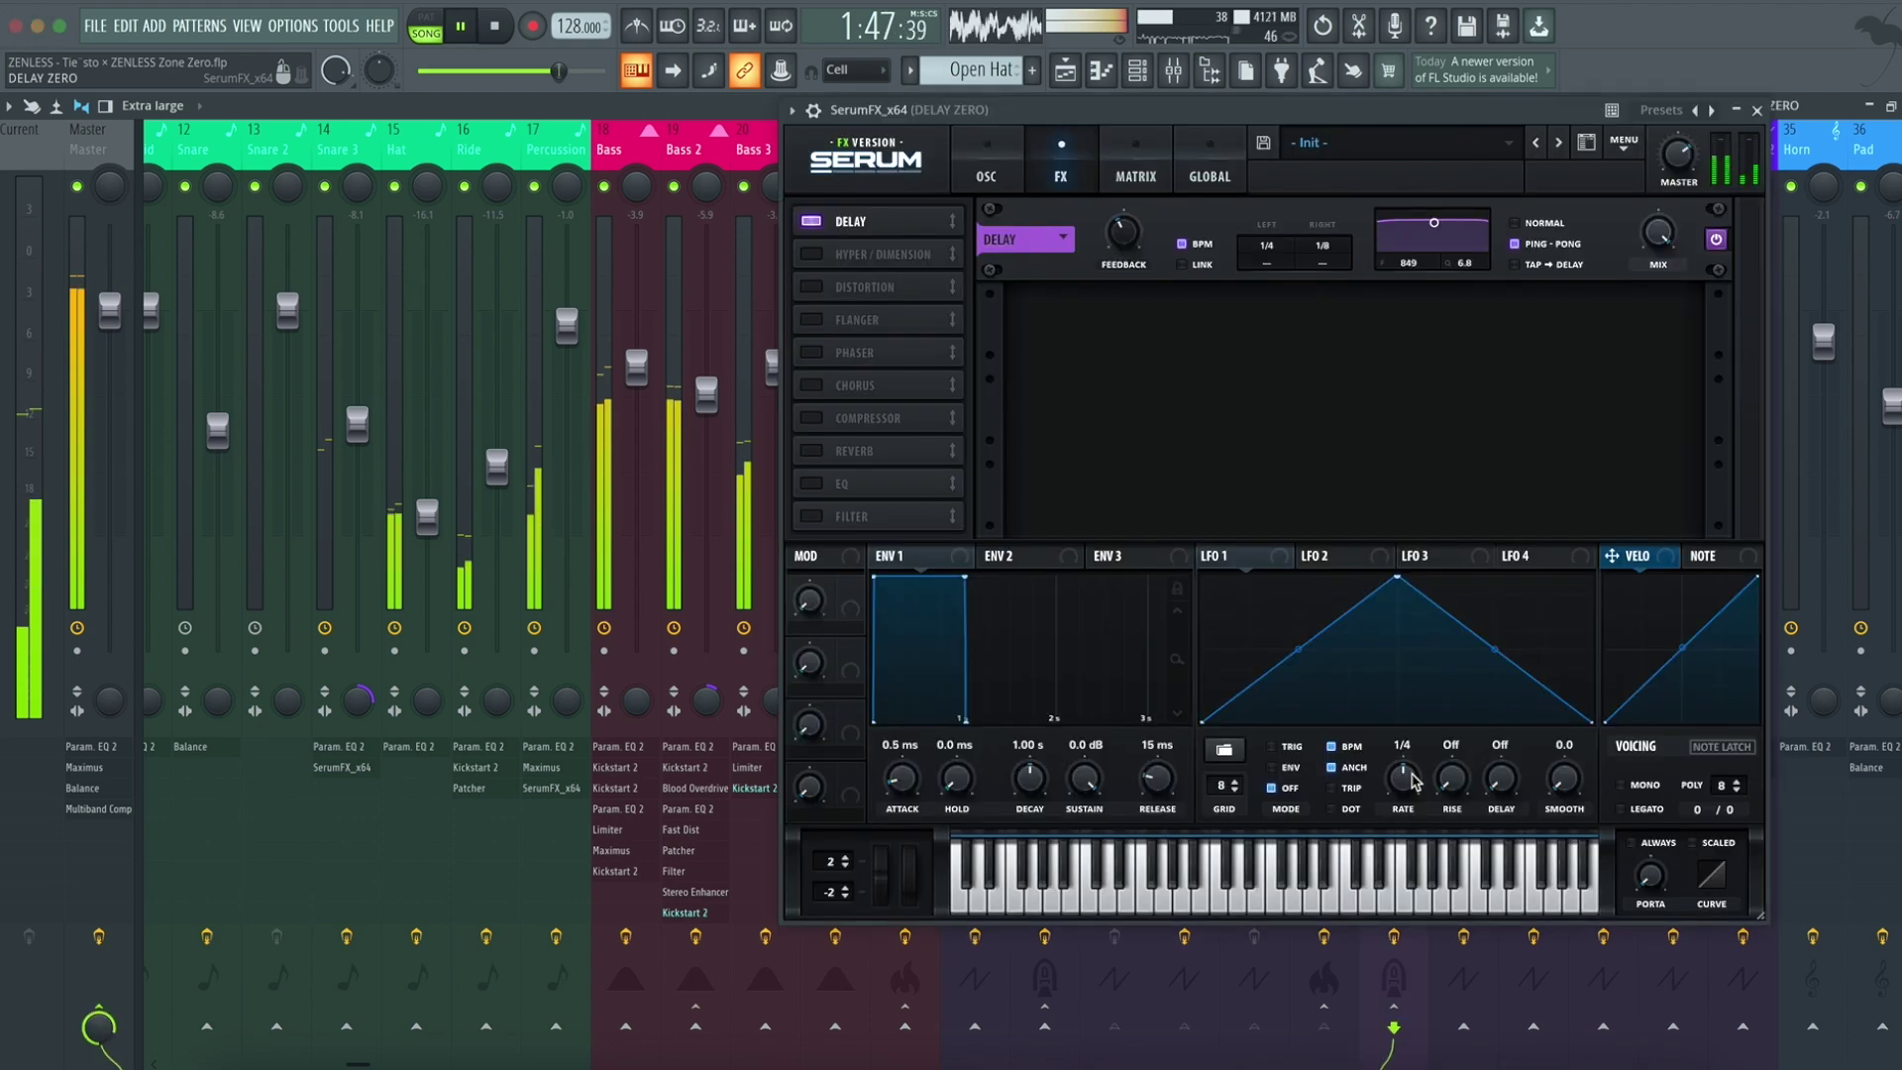
pyautogui.press('Escape')
pyautogui.click(1661, 767)
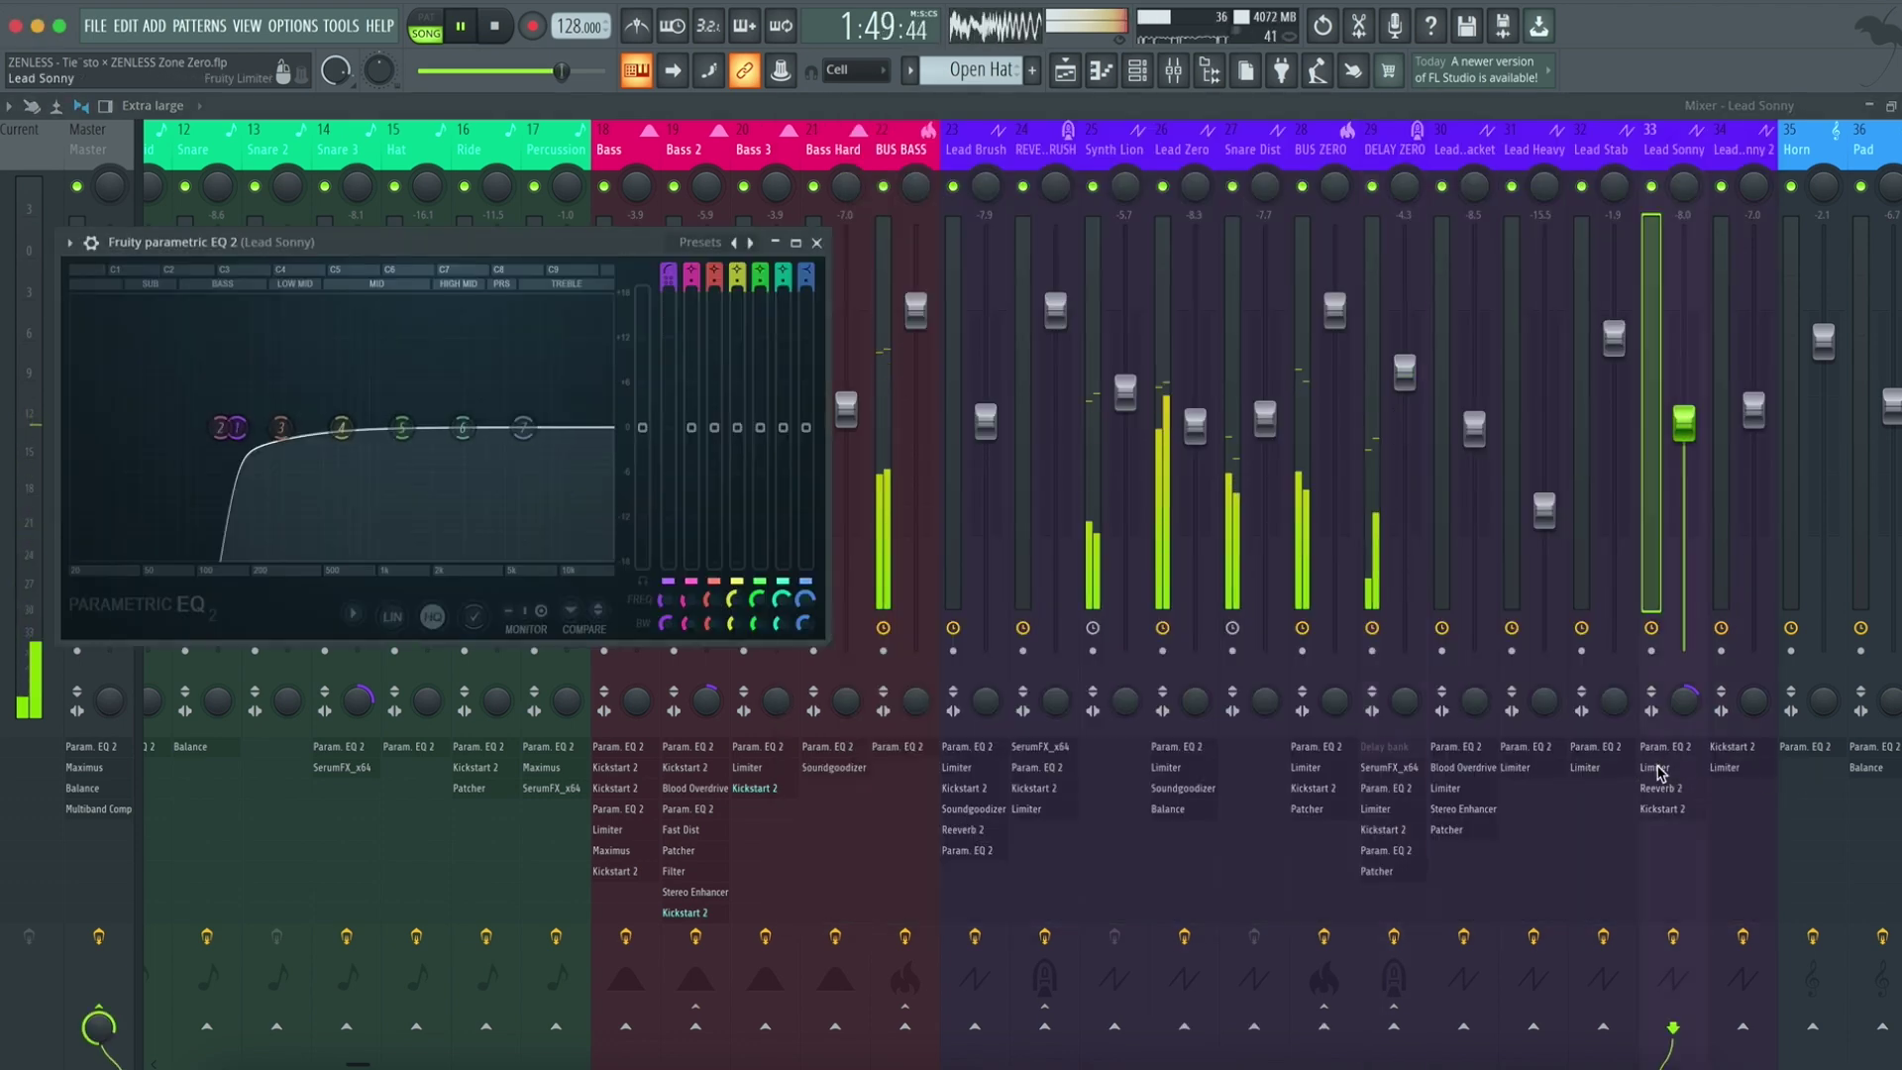
pyautogui.press('Escape')
# Step: Inspect another track's EQ, the Lead Cracket overdrive and DELAY ZERO sidechain
pyautogui.click(1509, 768)
pyautogui.press('Escape')
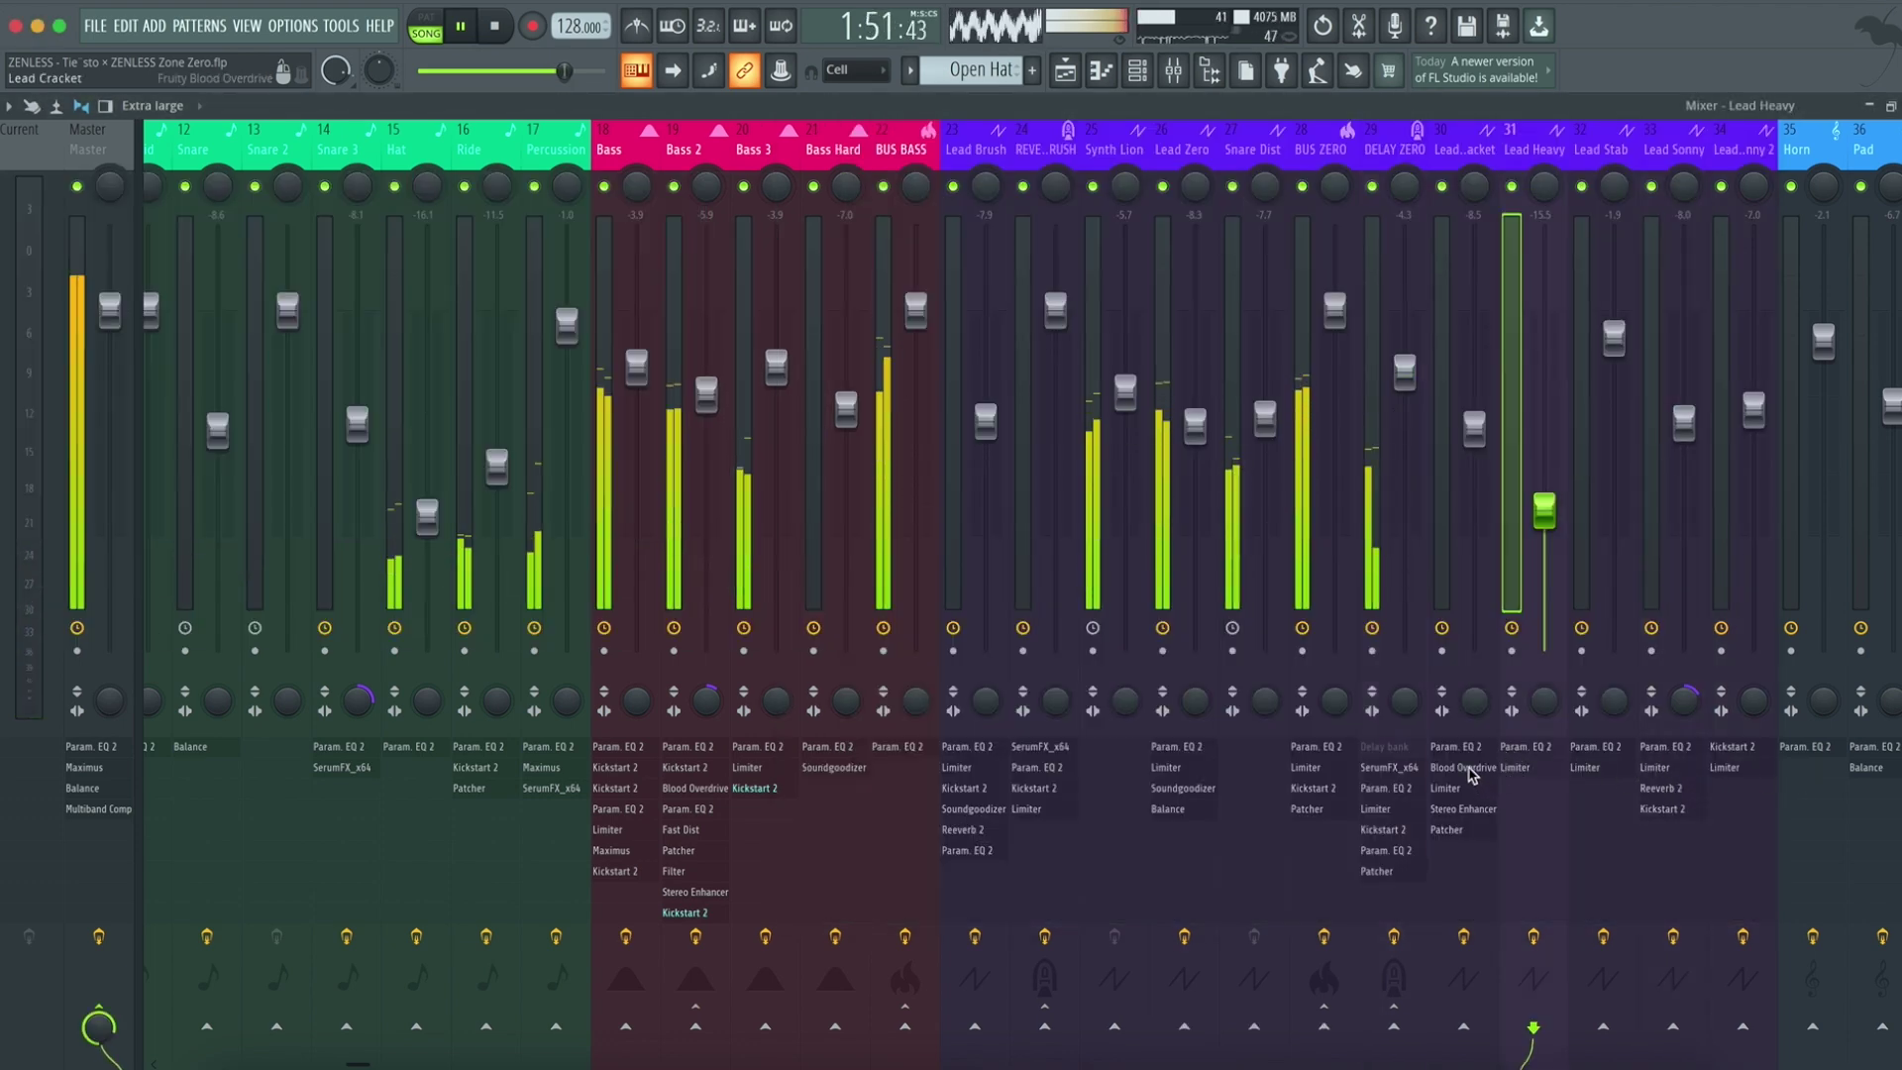
pyautogui.click(1465, 768)
pyautogui.press('Escape')
pyautogui.click(1382, 830)
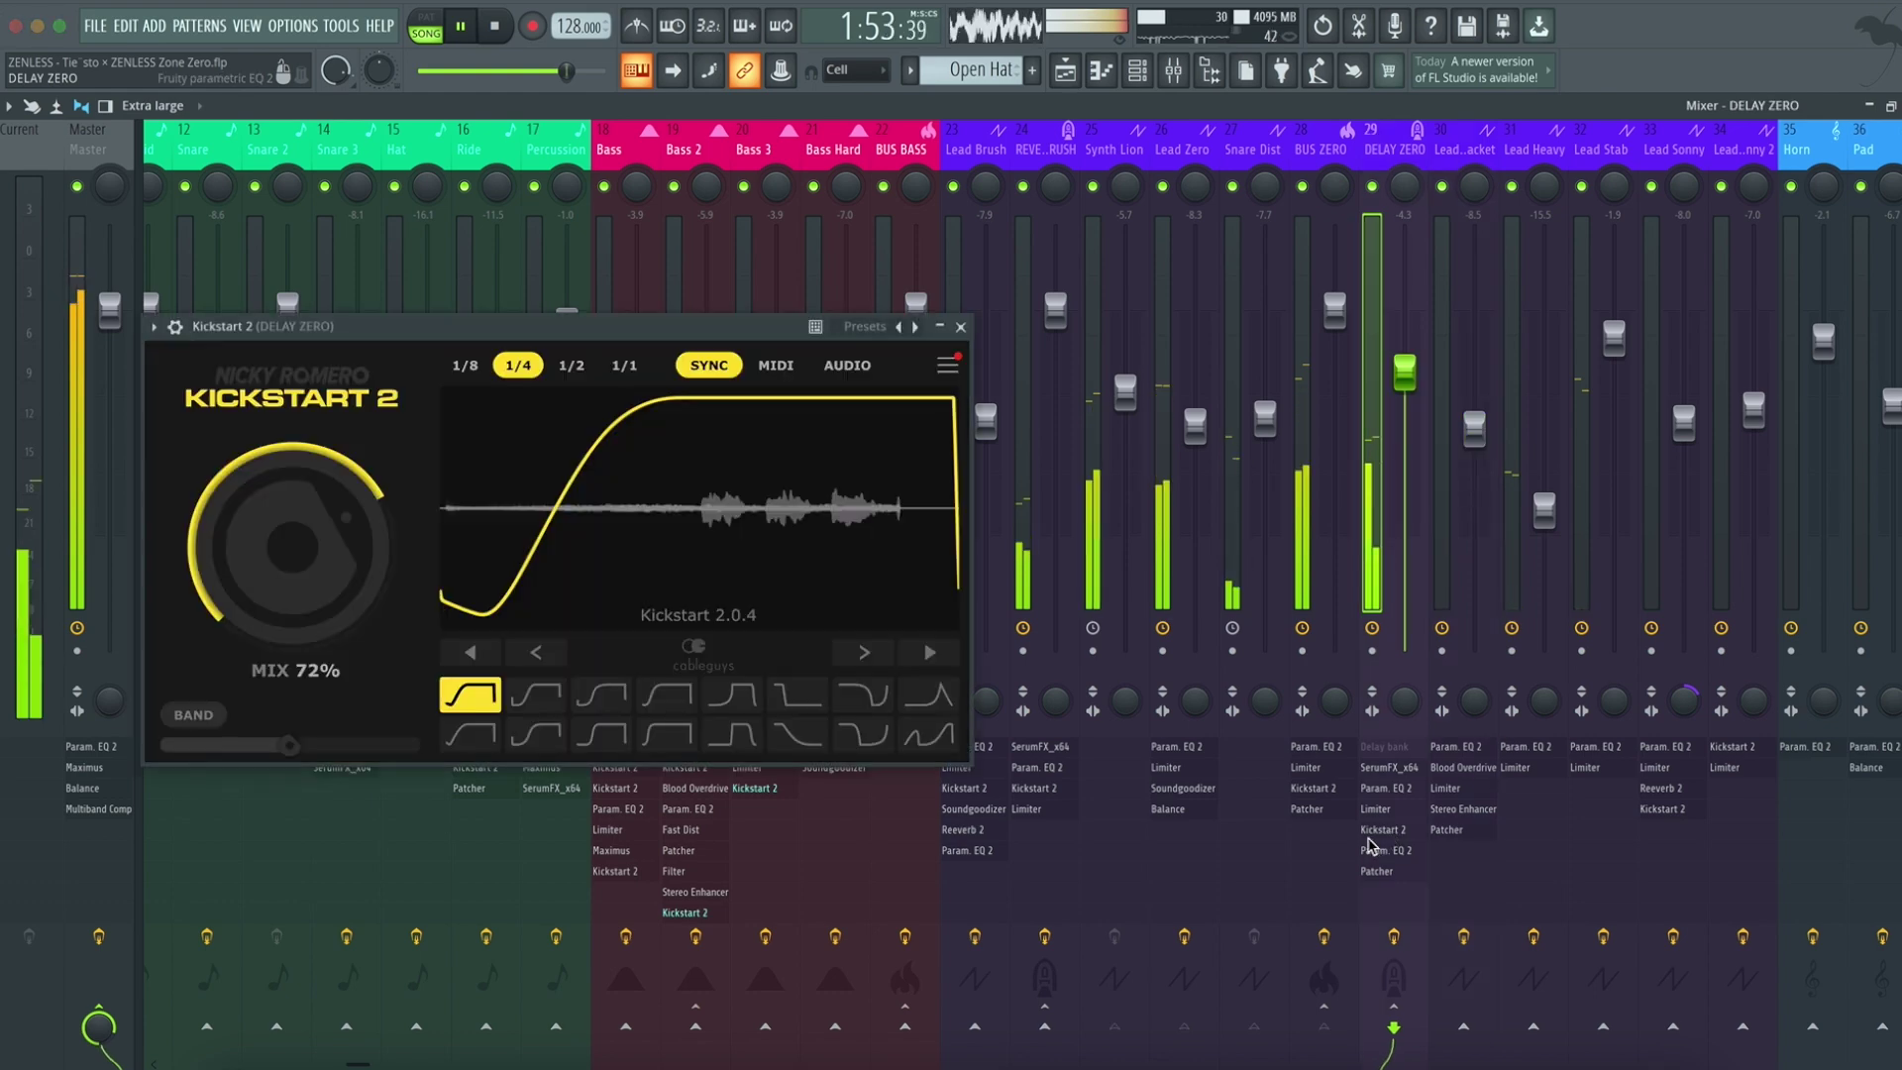
pyautogui.press('Escape')
# Step: Inspect the BUS ZERO EQ, Lead Zero Soundgoodizer and Lead Brush reverb
pyautogui.click(1313, 747)
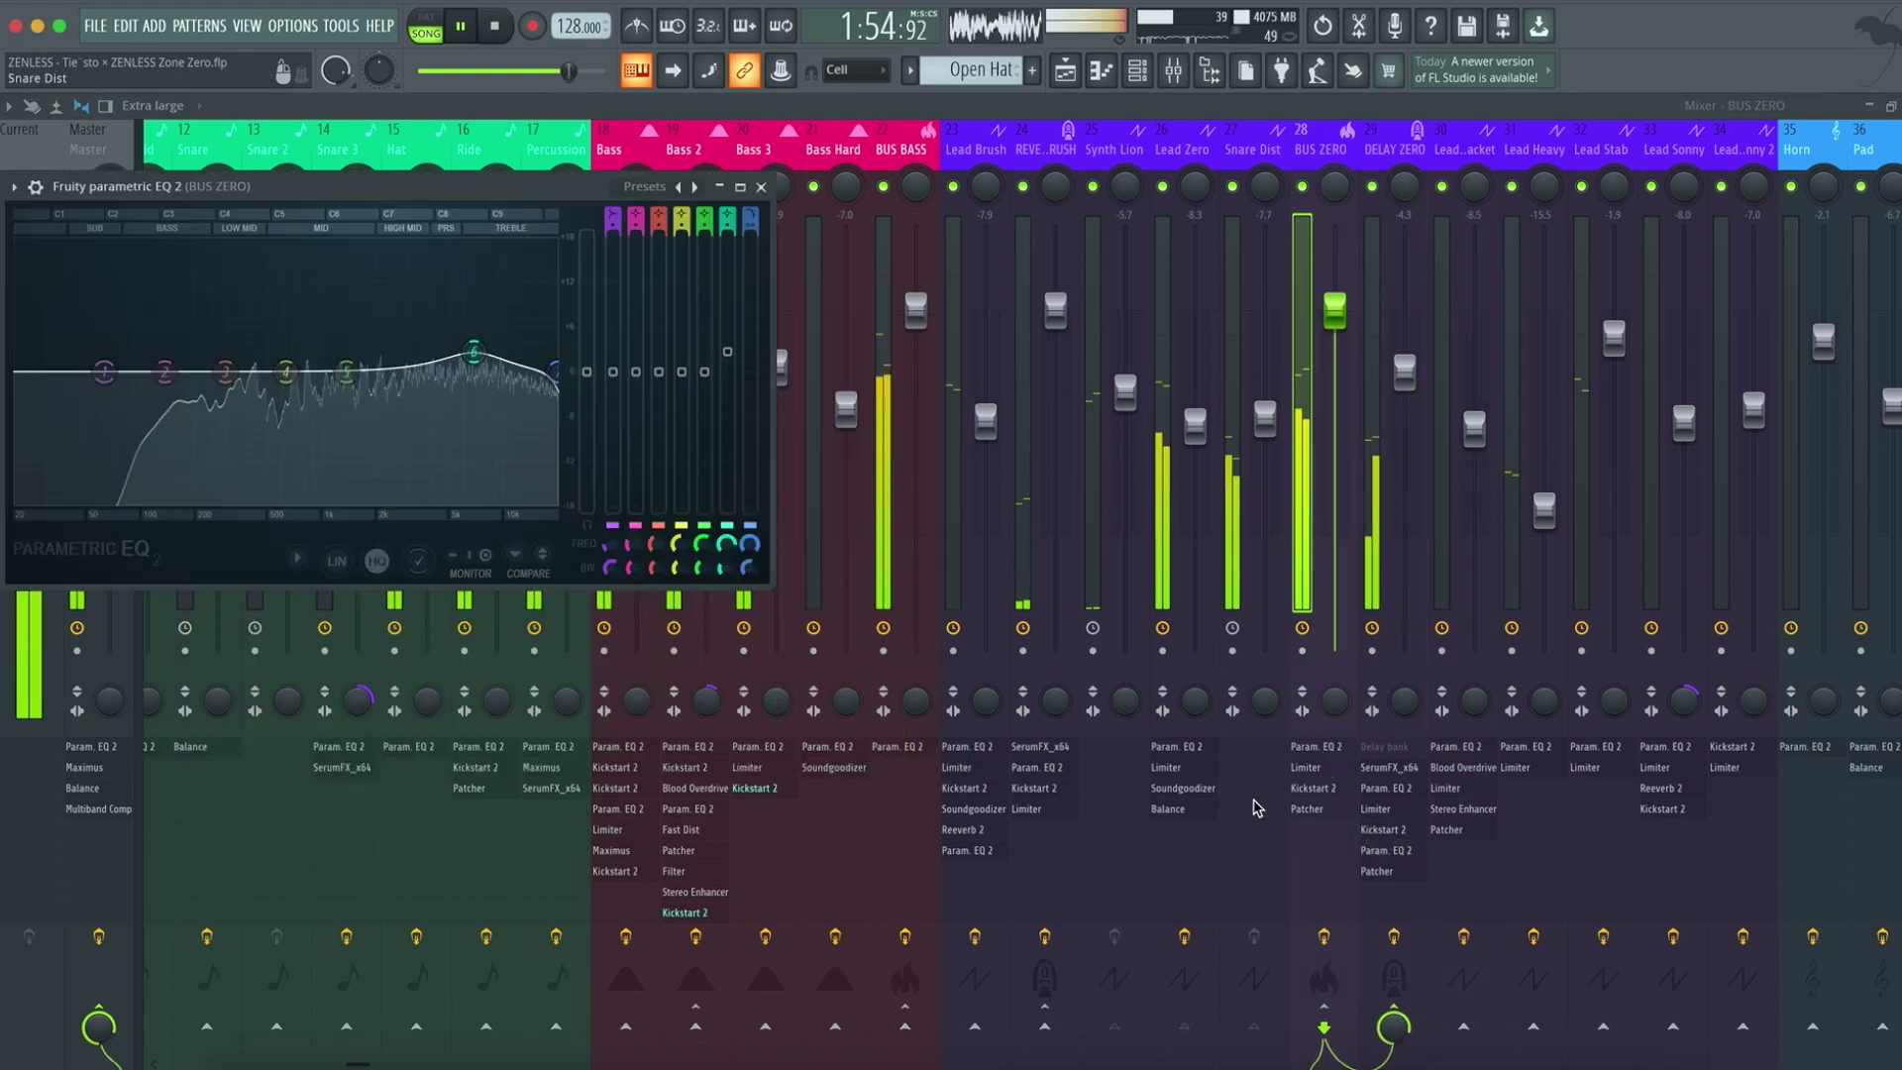
pyautogui.press('Escape')
pyautogui.click(1184, 790)
pyautogui.press('Escape')
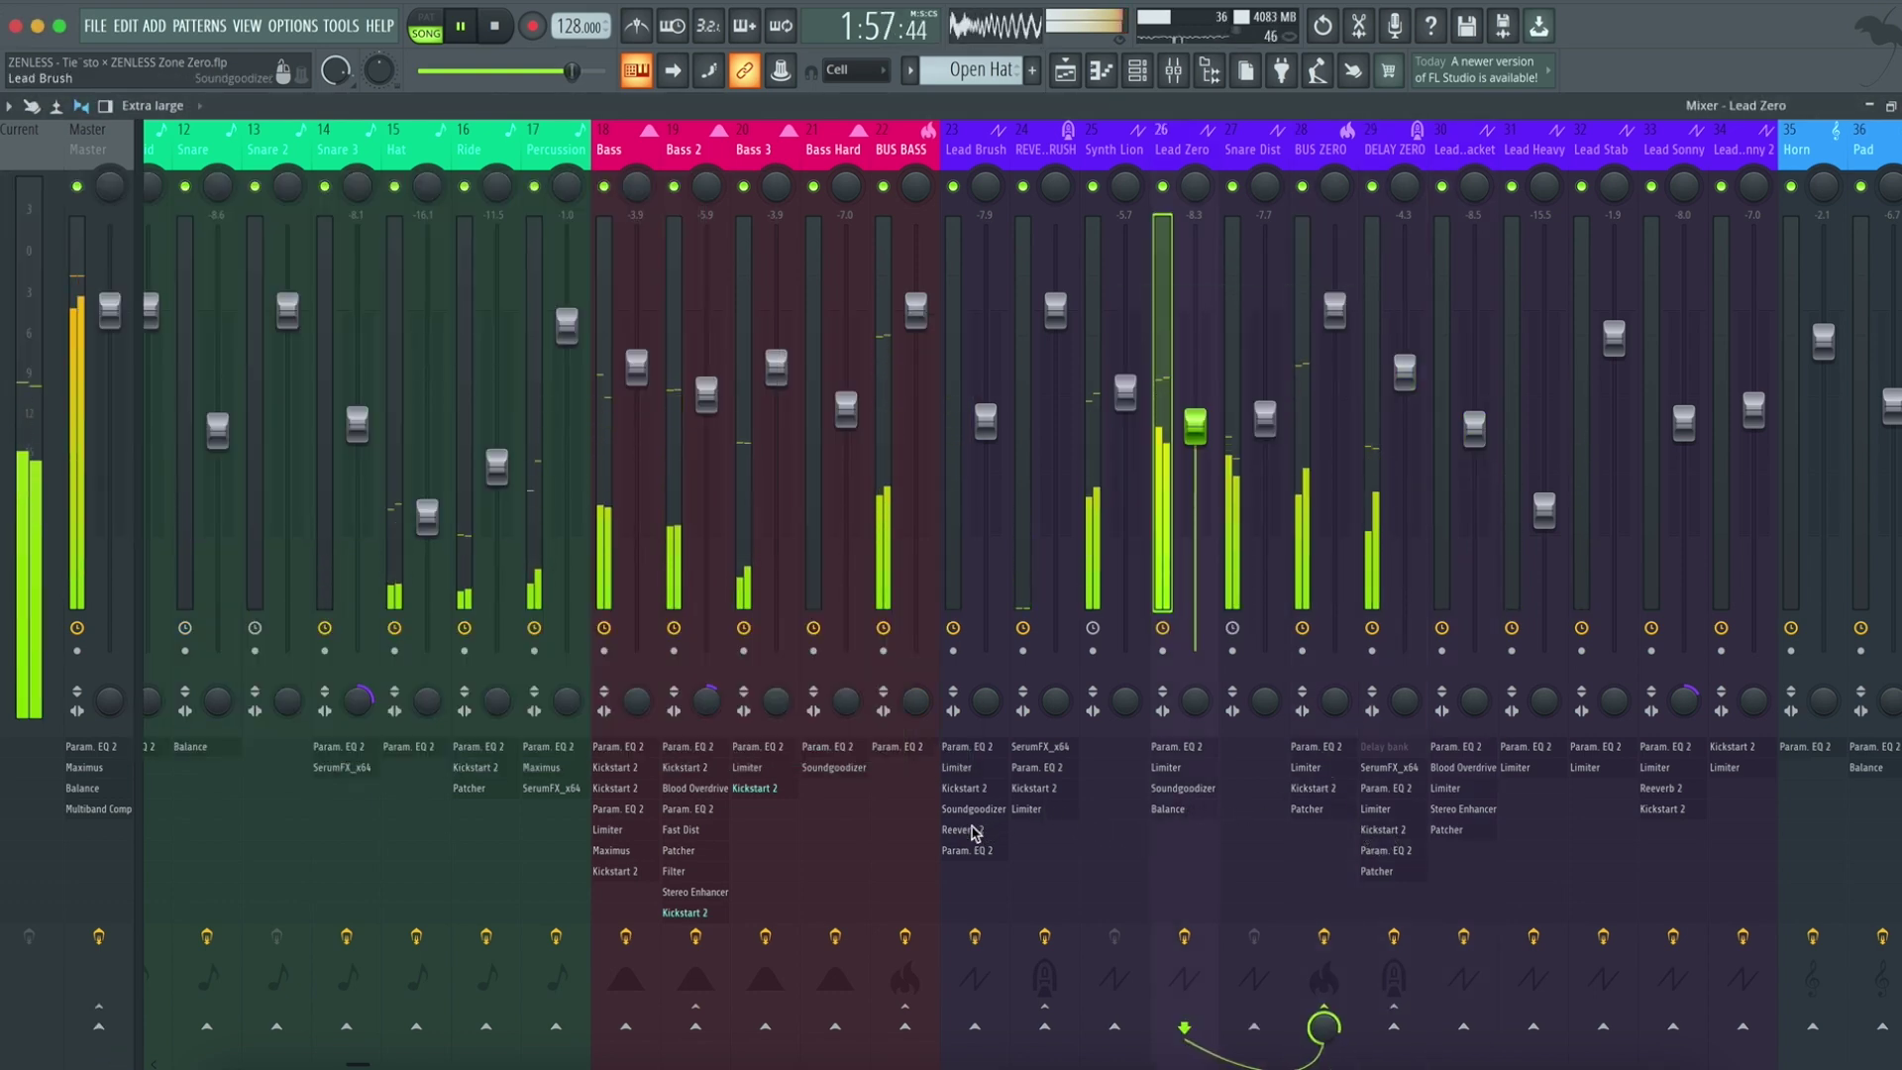
pyautogui.click(982, 831)
pyautogui.press('Escape')
# Step: Inspect the Hat EQ, Noise Enh reverb and Snare balance effect, selecting Master
pyautogui.click(484, 747)
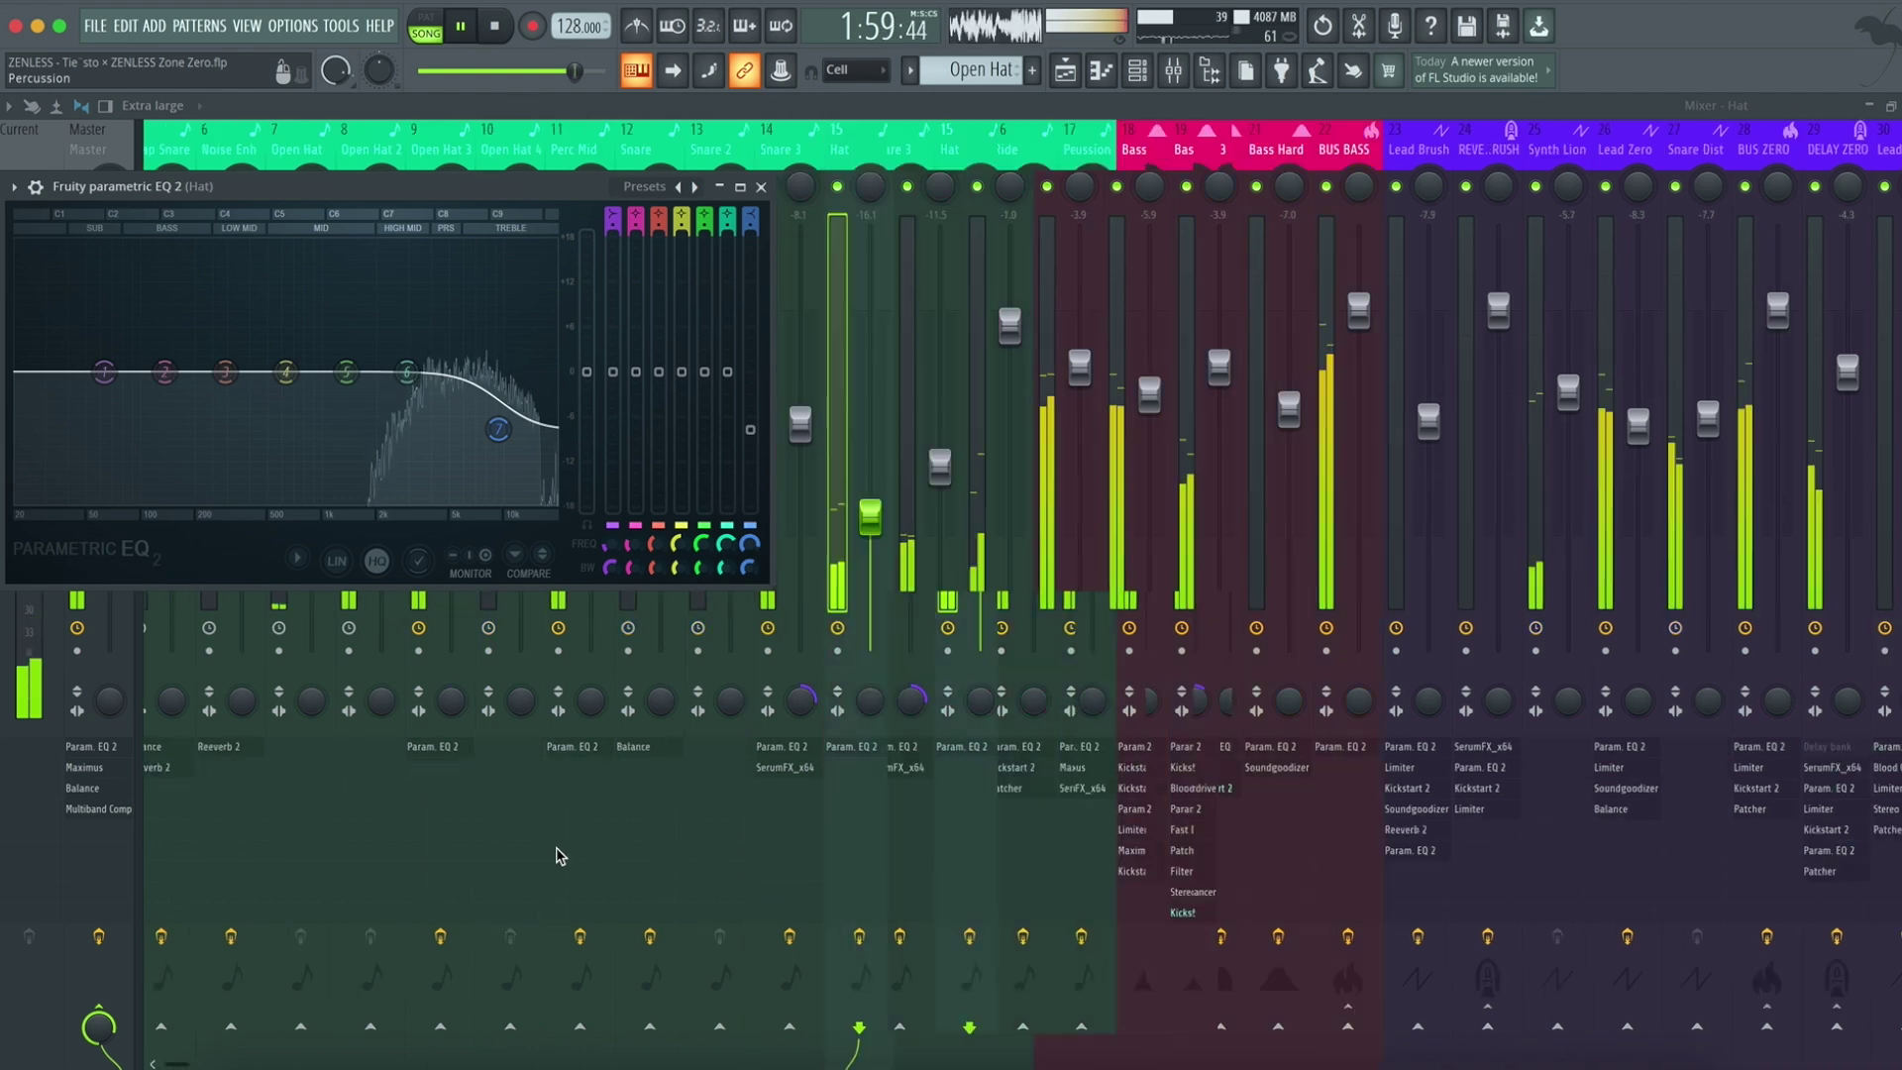
pyautogui.scroll(5, 519, 840)
pyautogui.press('Escape')
pyautogui.click(446, 767)
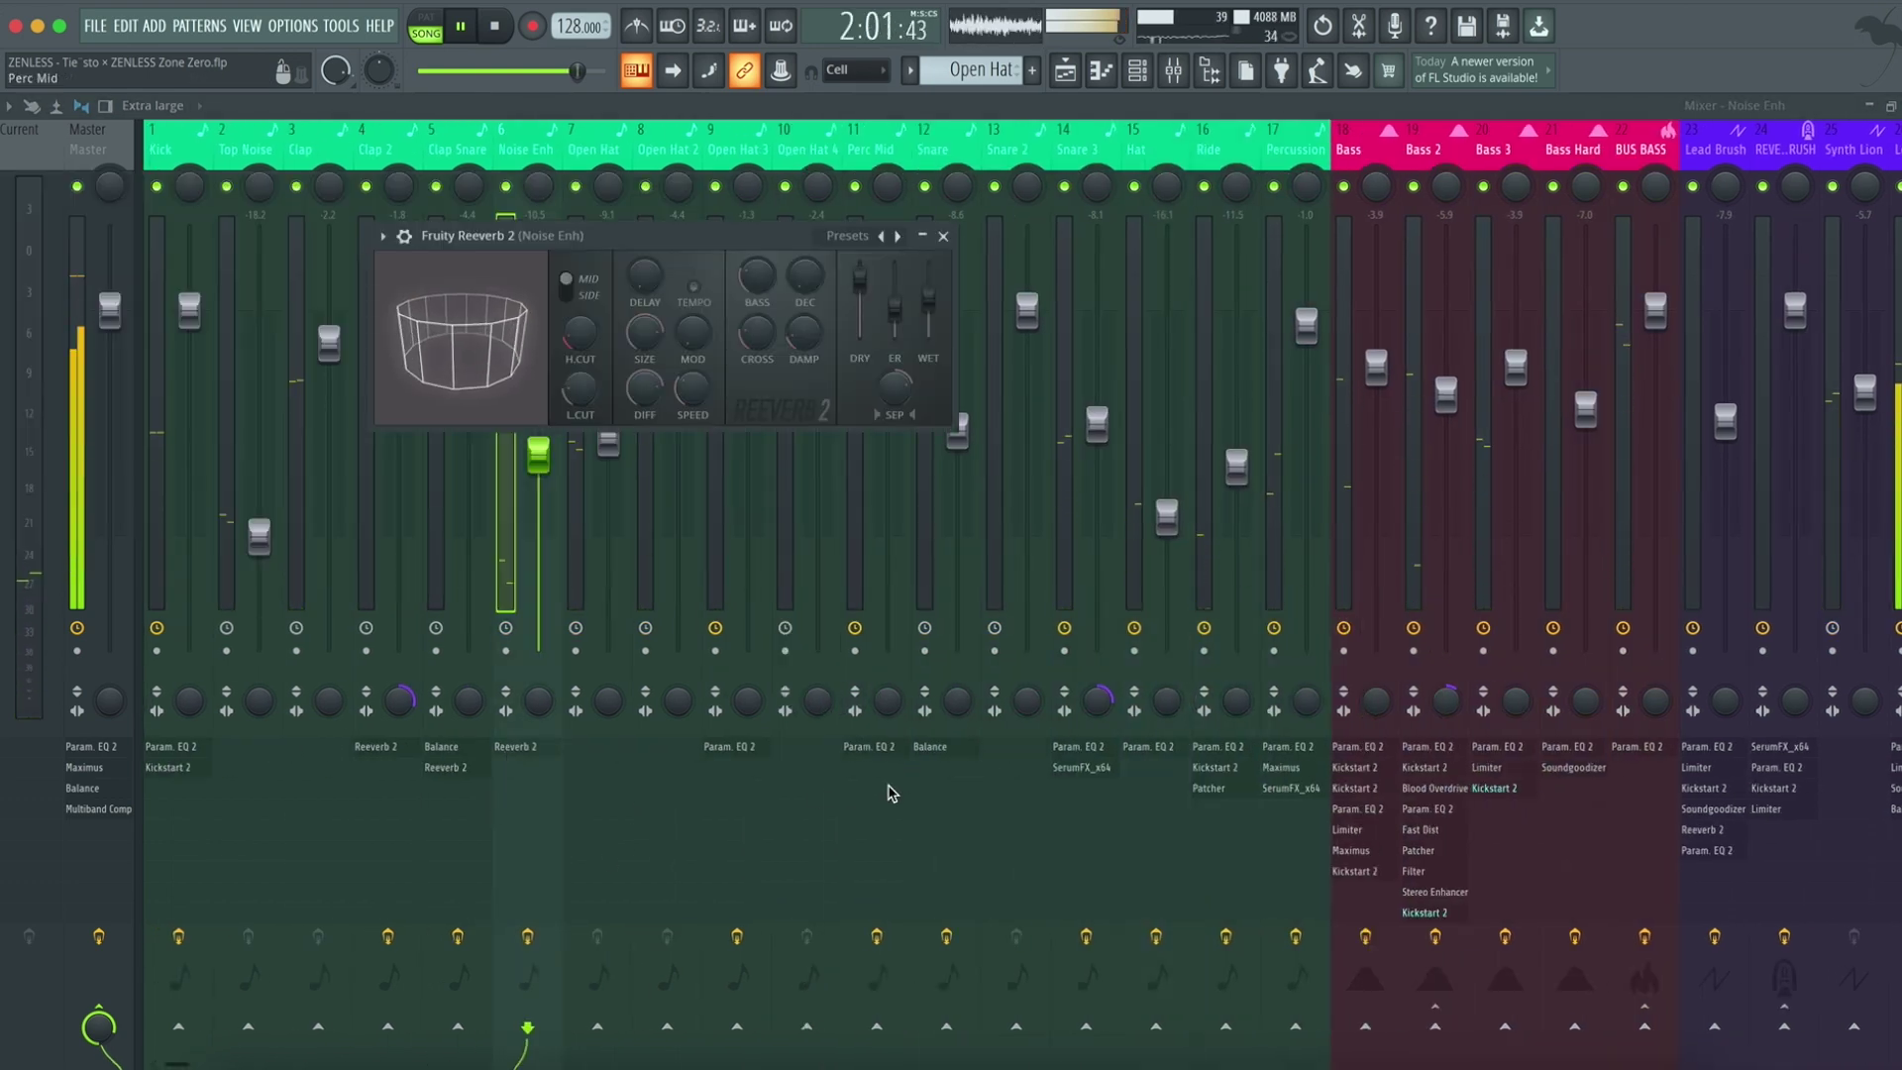
pyautogui.press('Escape')
pyautogui.click(928, 746)
pyautogui.press('Escape')
pyautogui.click(86, 750)
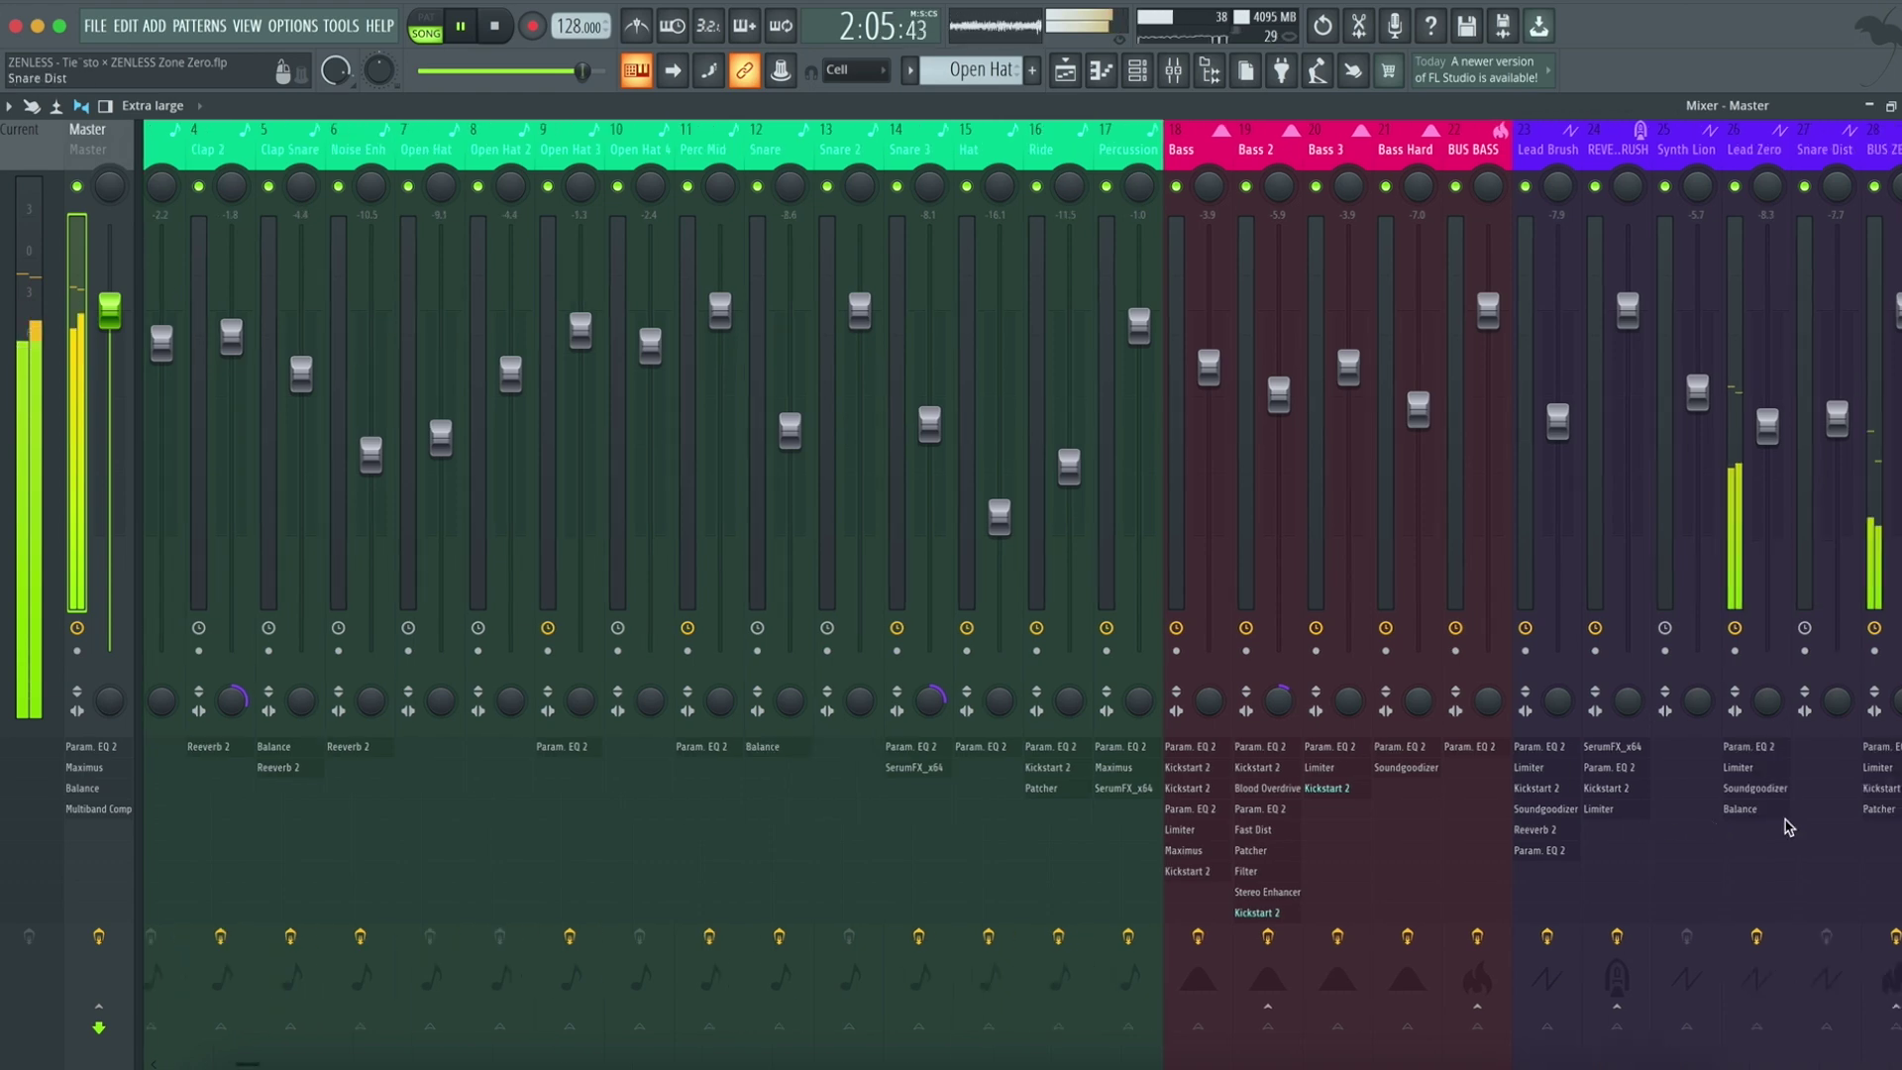
pyautogui.scroll(-5, 1895, 838)
pyautogui.scroll(-3, 951, 787)
# Step: Inspect Lead Zero and Synth Vox EQs, Gross Beat, Effector, Endless Smile and Synth Game EQ
pyautogui.click(919, 746)
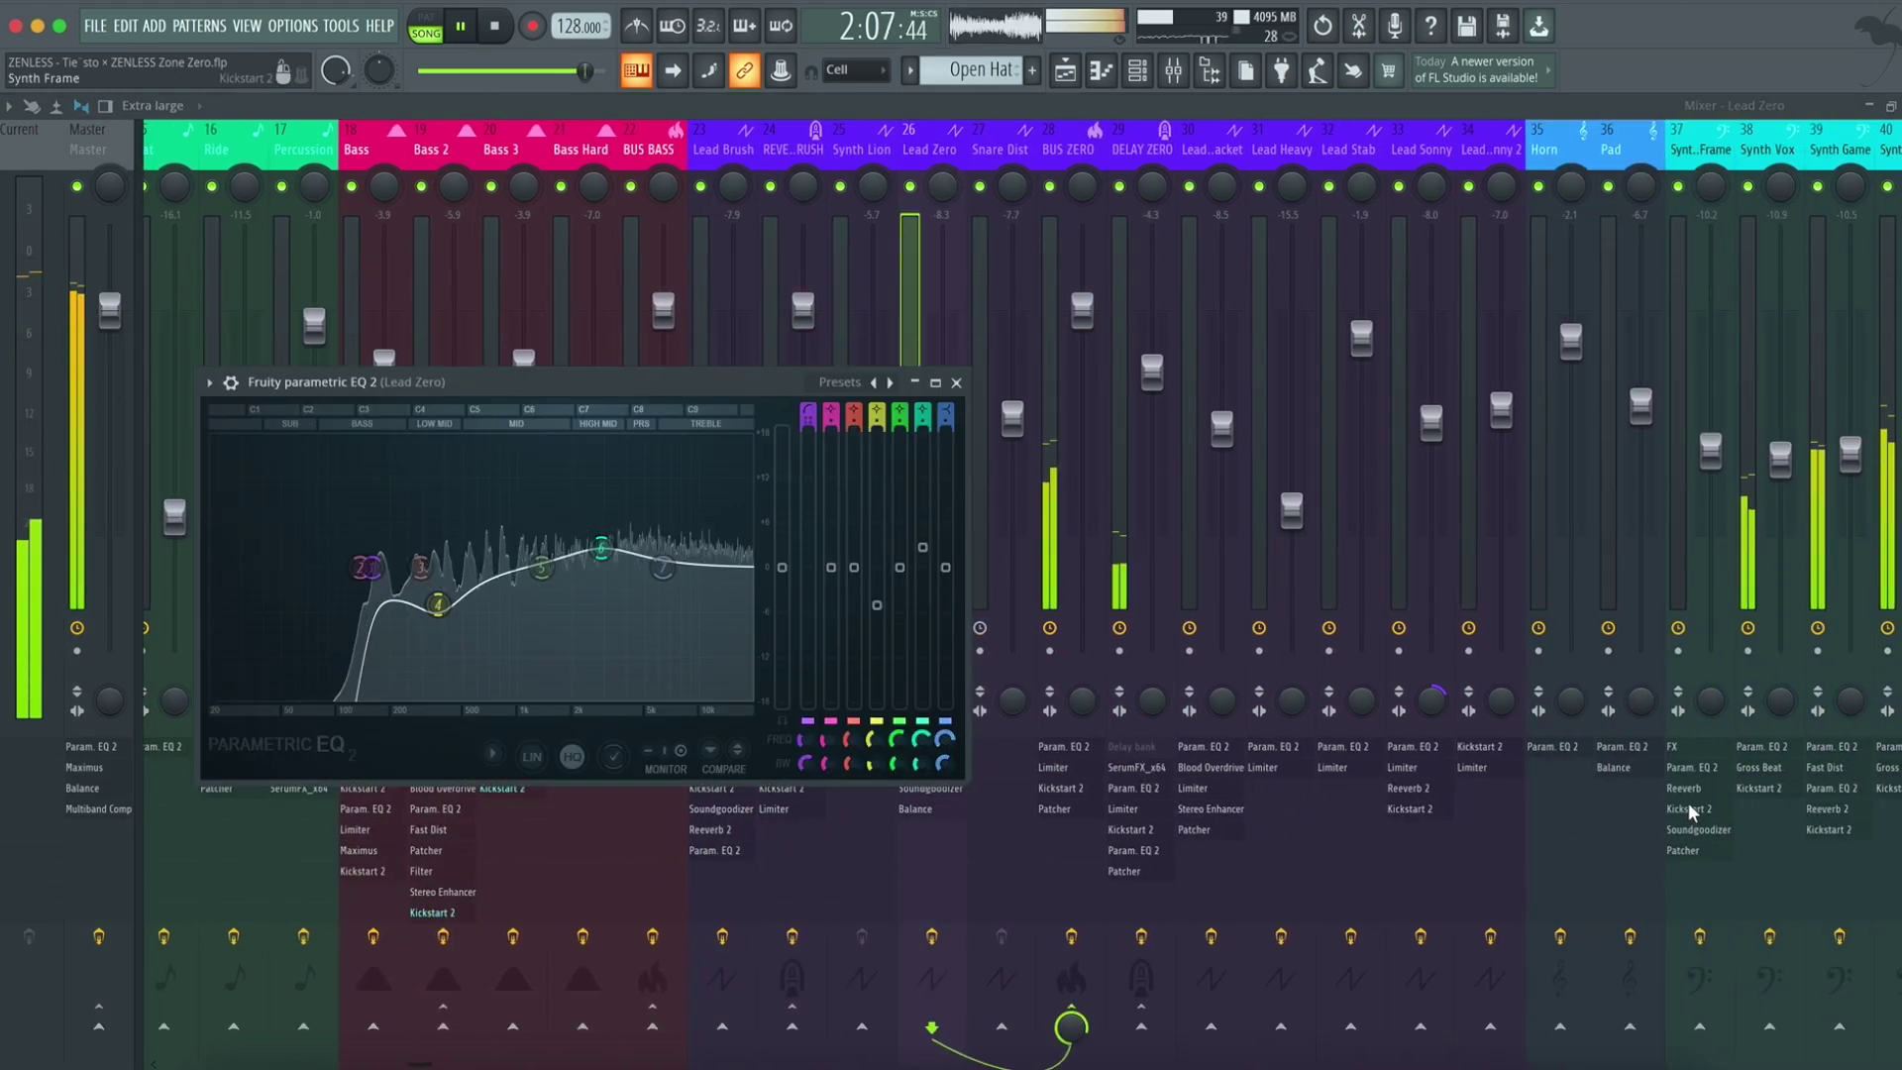
pyautogui.press('Escape')
pyautogui.click(1693, 767)
pyautogui.scroll(-5, 1619, 823)
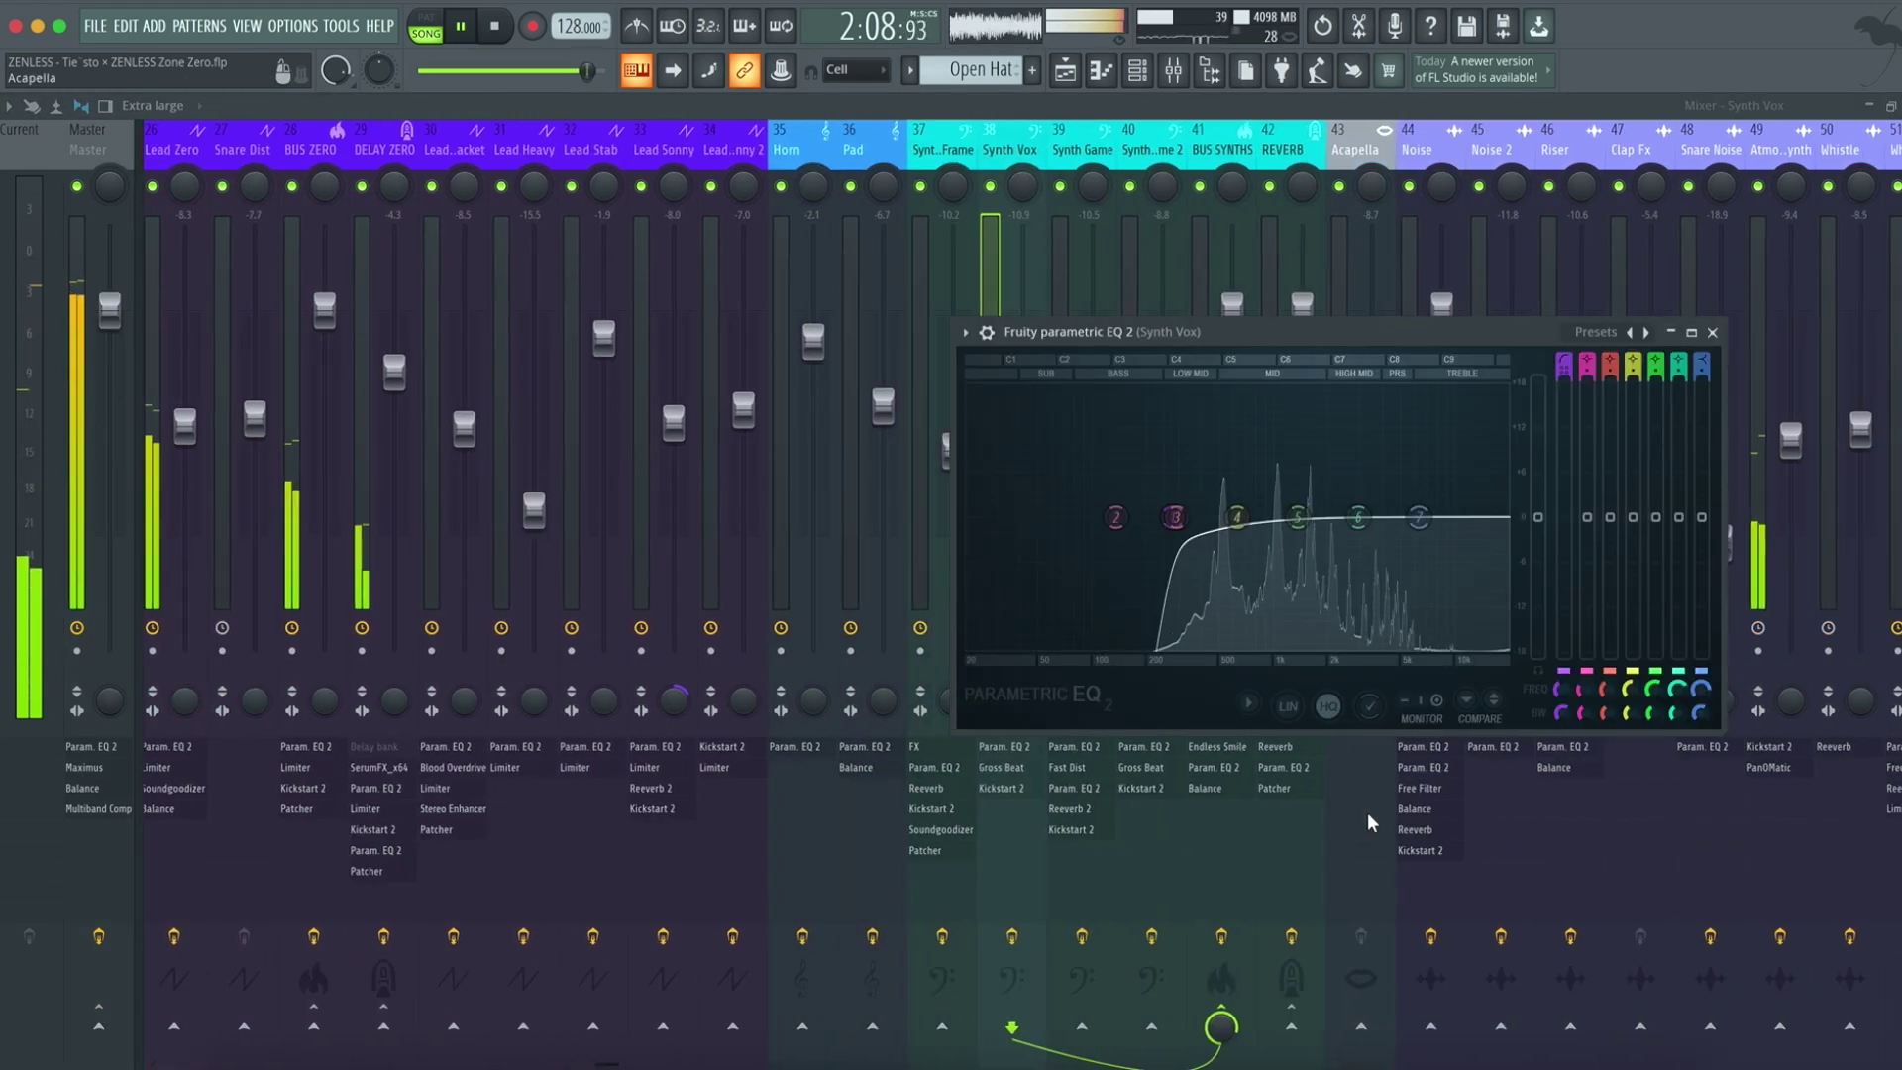
pyautogui.click(1019, 770)
pyautogui.press('Escape')
pyautogui.click(1184, 787)
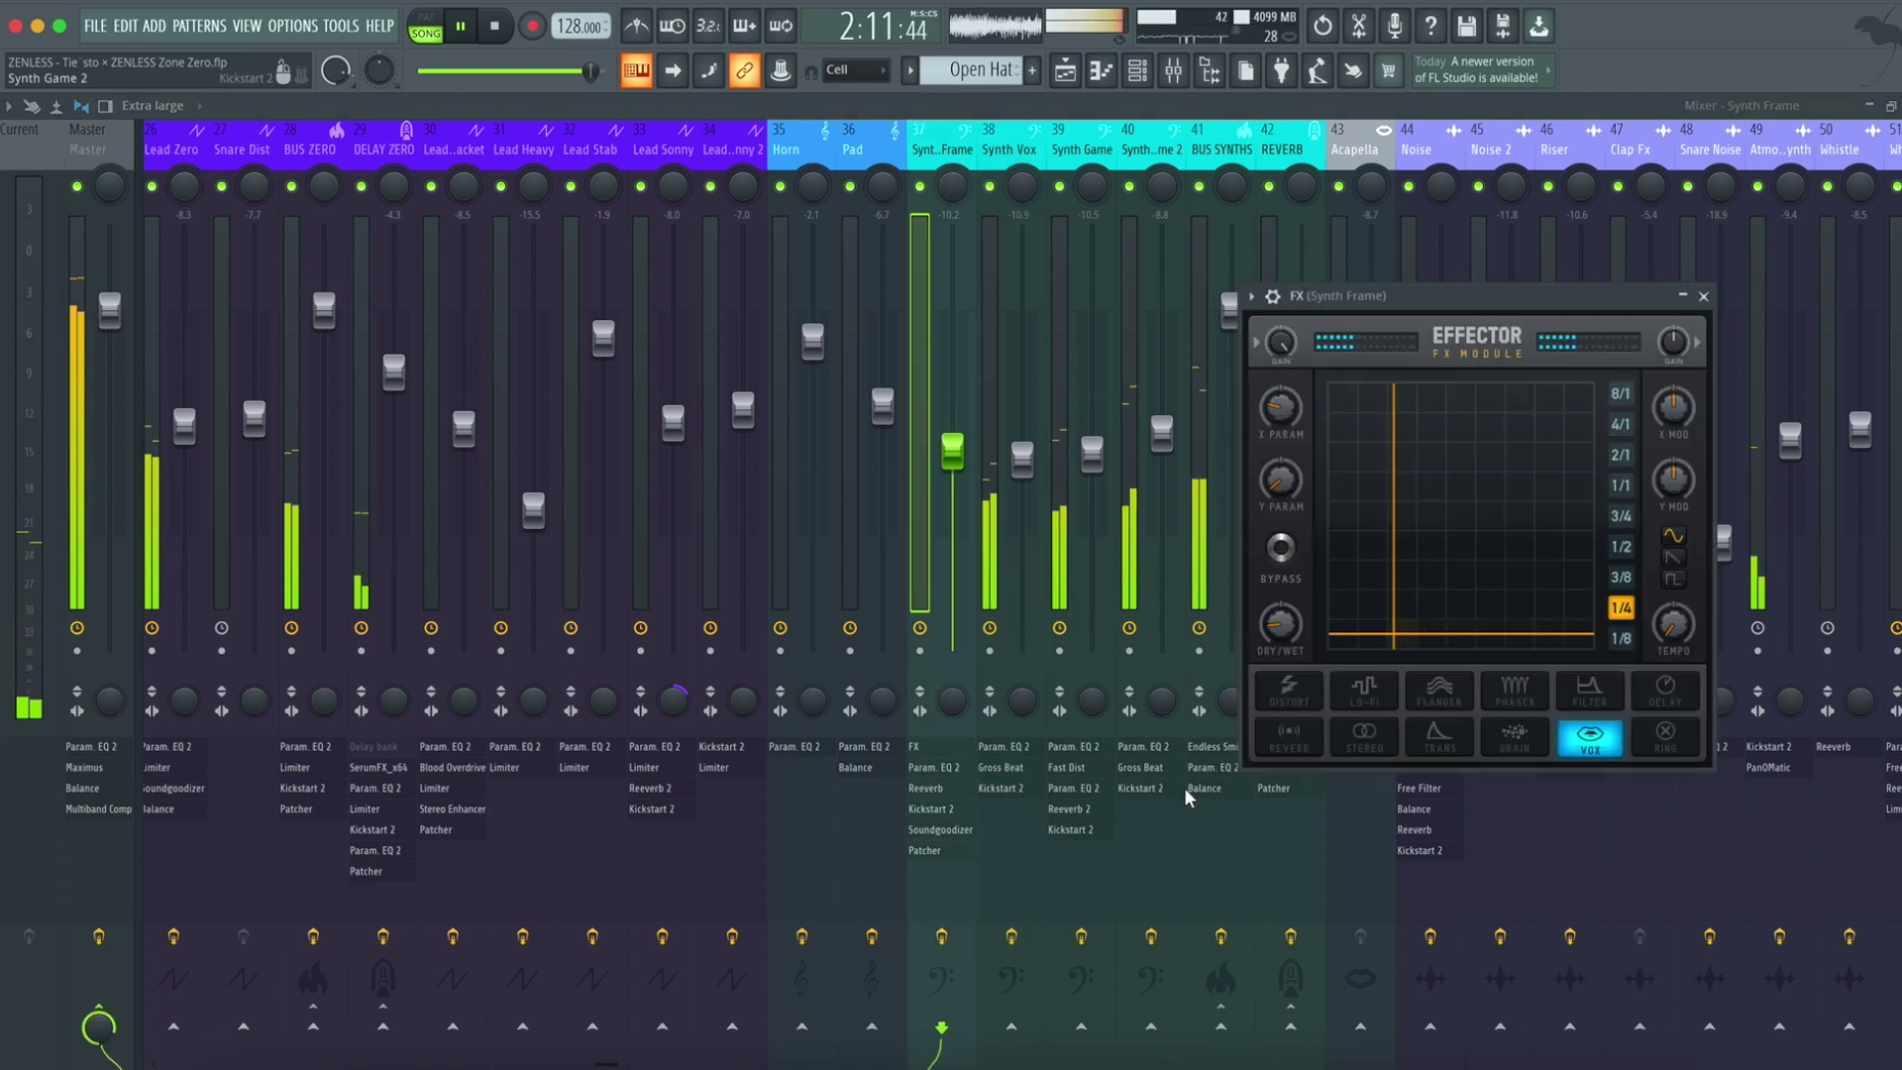
pyautogui.click(1199, 764)
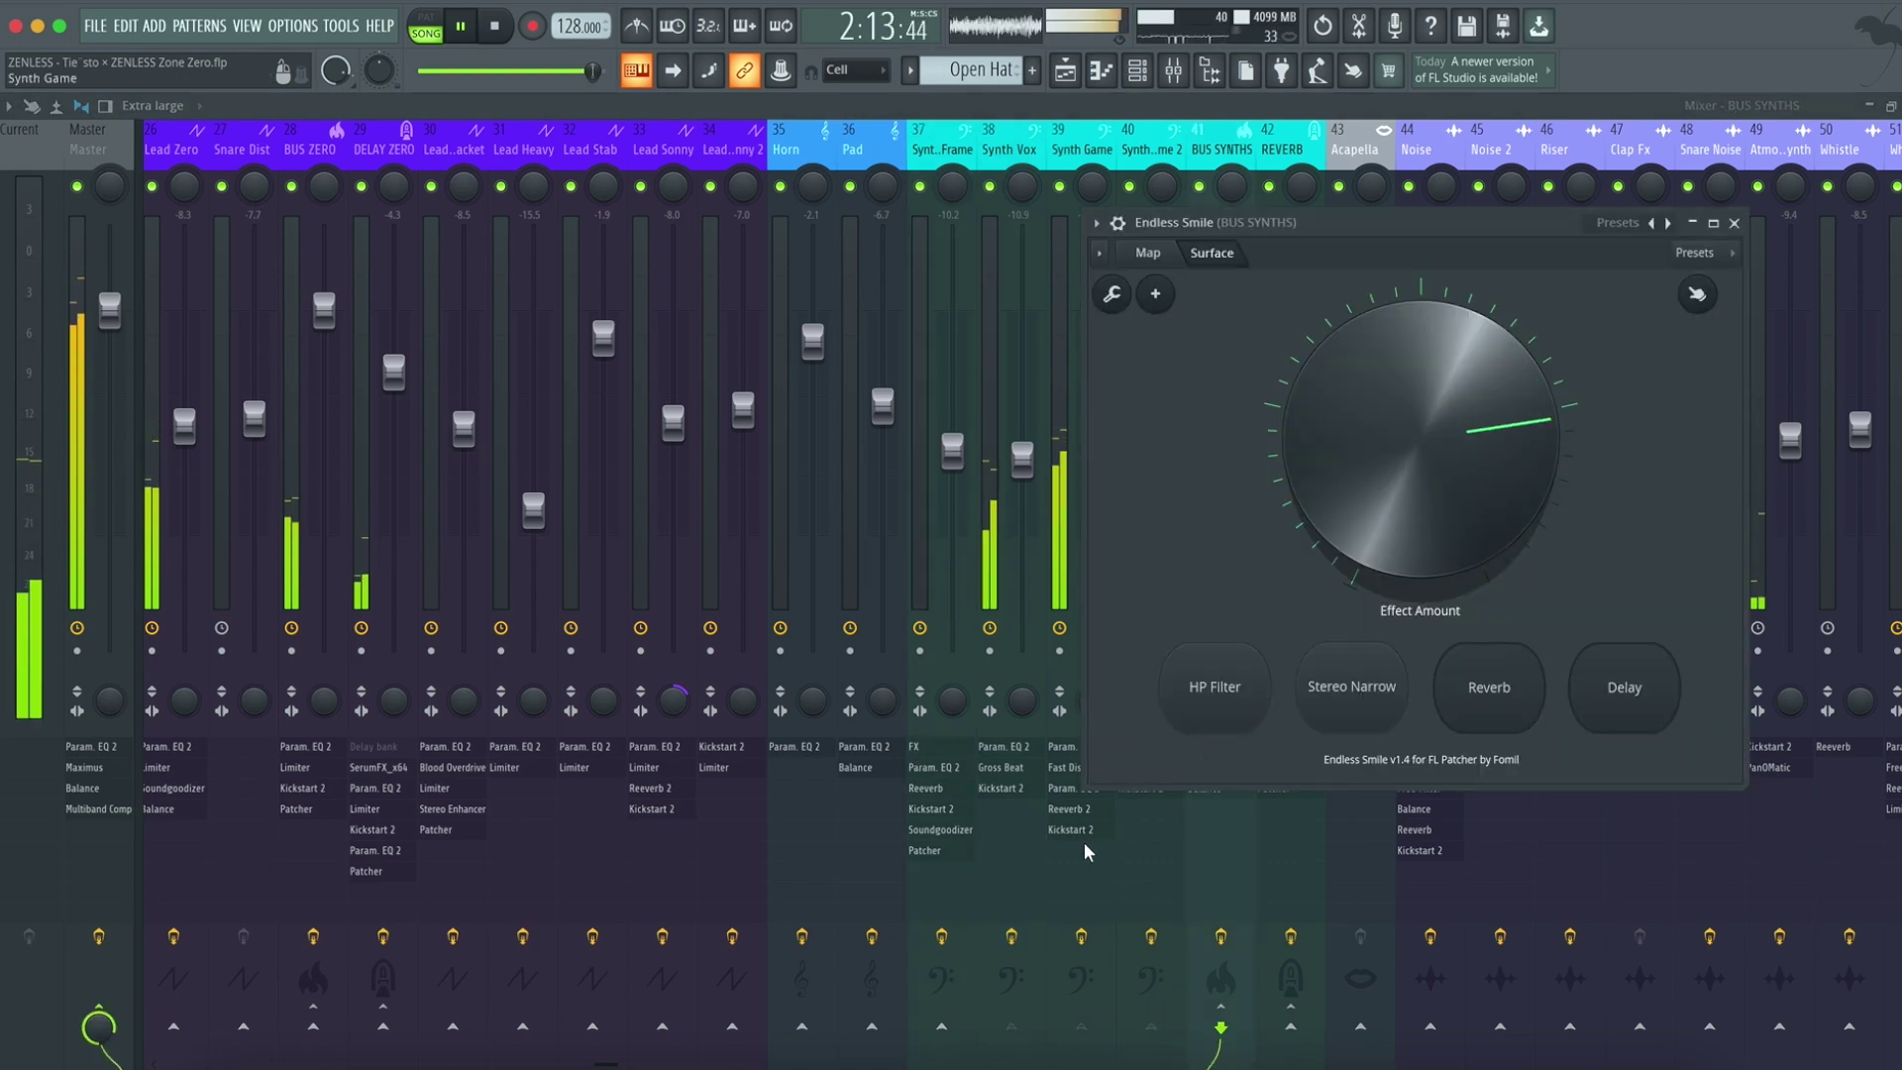
pyautogui.press('Escape')
pyautogui.click(1275, 767)
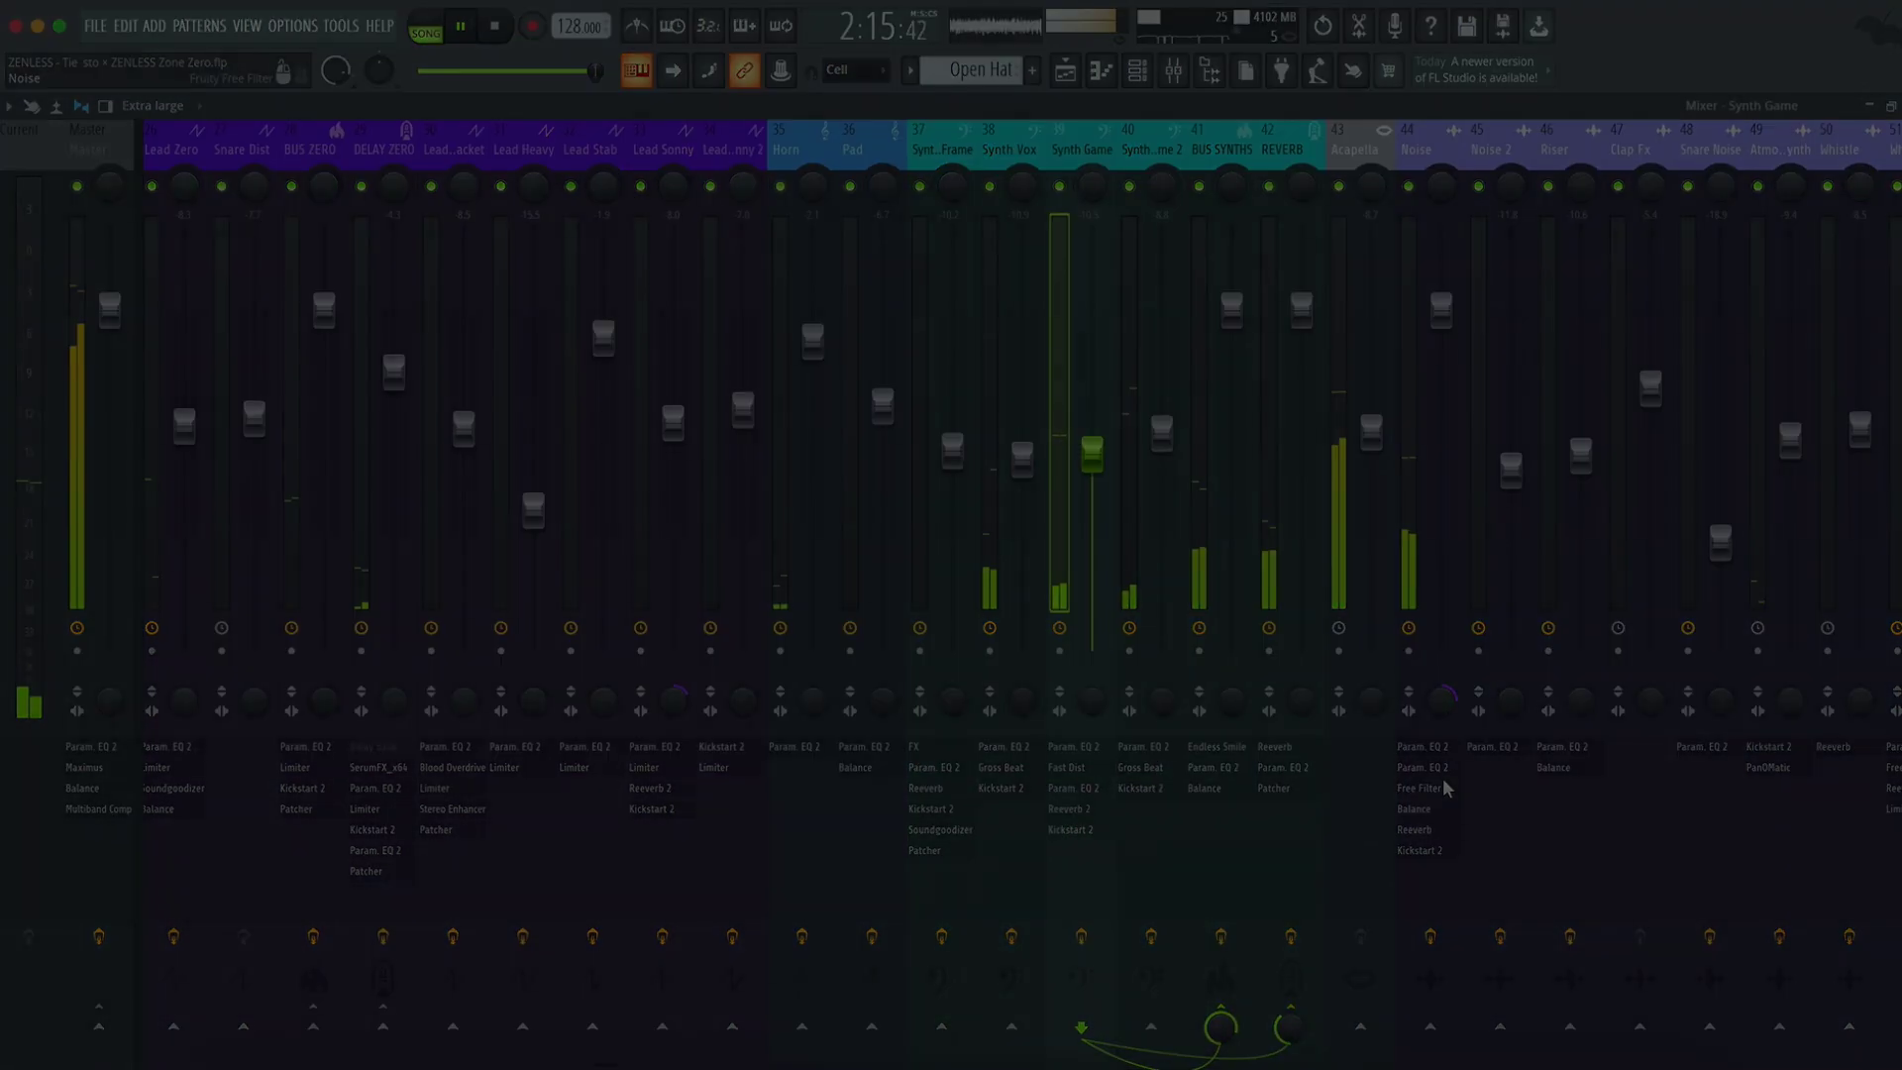